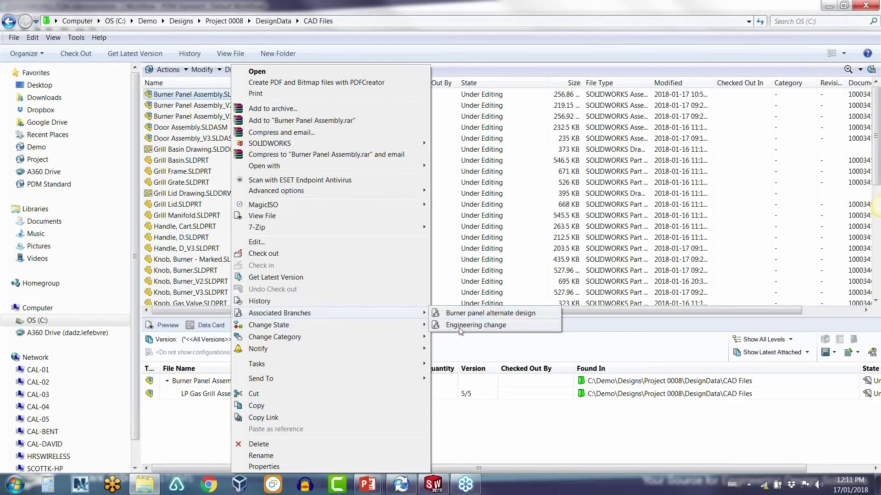
# Step: Preview Burner Panel Assembly_V2 and _V3, rotating the model, then select the main assembly with green knobs
pyautogui.click(460, 240)
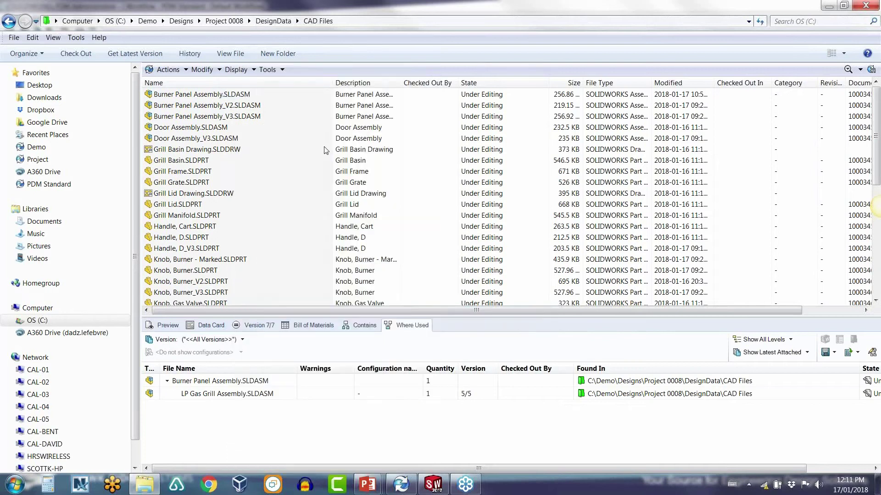
pyautogui.click(209, 107)
pyautogui.click(168, 325)
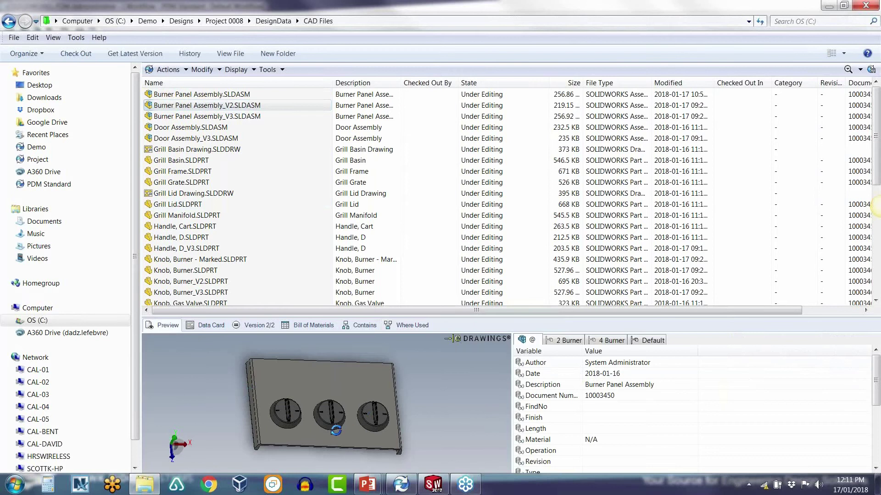
pyautogui.moveTo(298, 434); pyautogui.dragTo(294, 415)
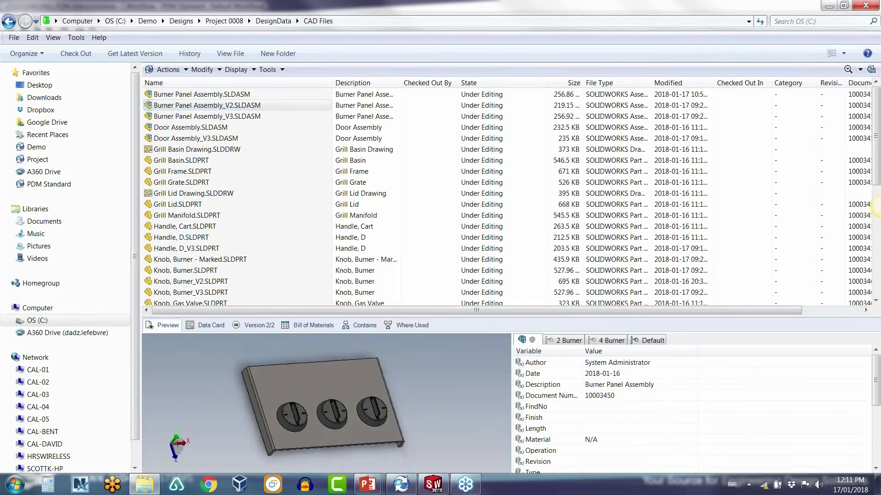
pyautogui.click(245, 121)
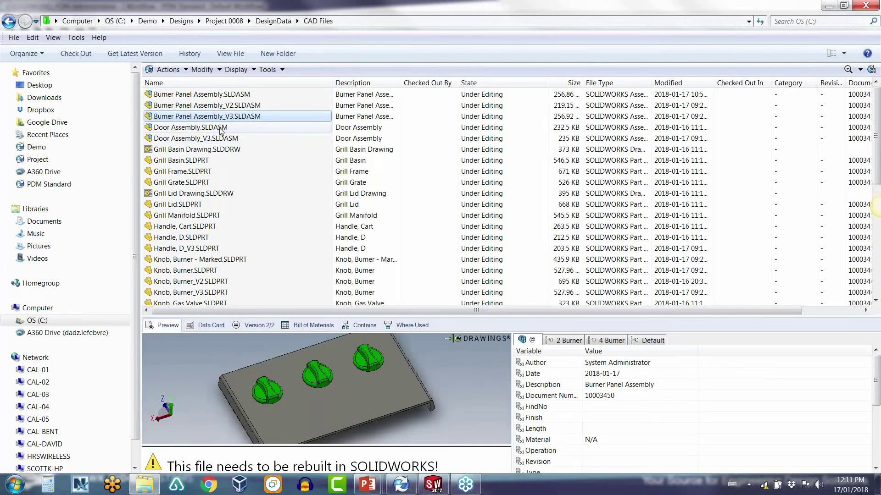
pyautogui.click(220, 107)
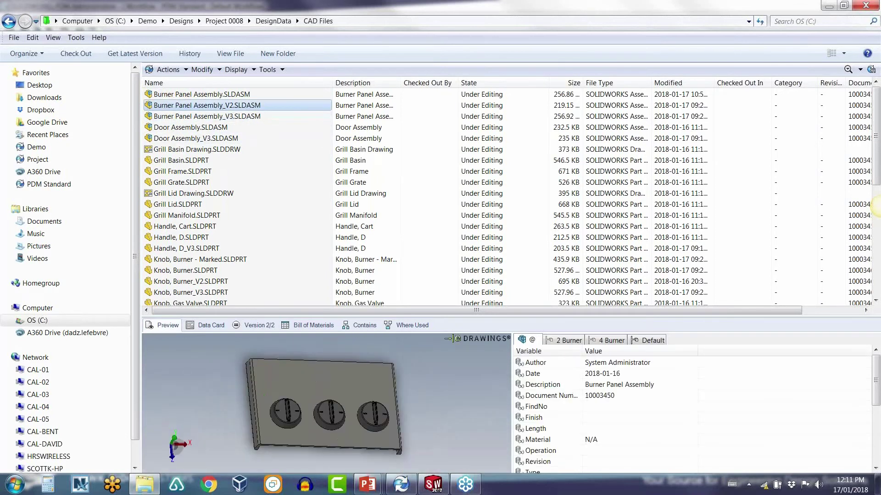
pyautogui.click(212, 95)
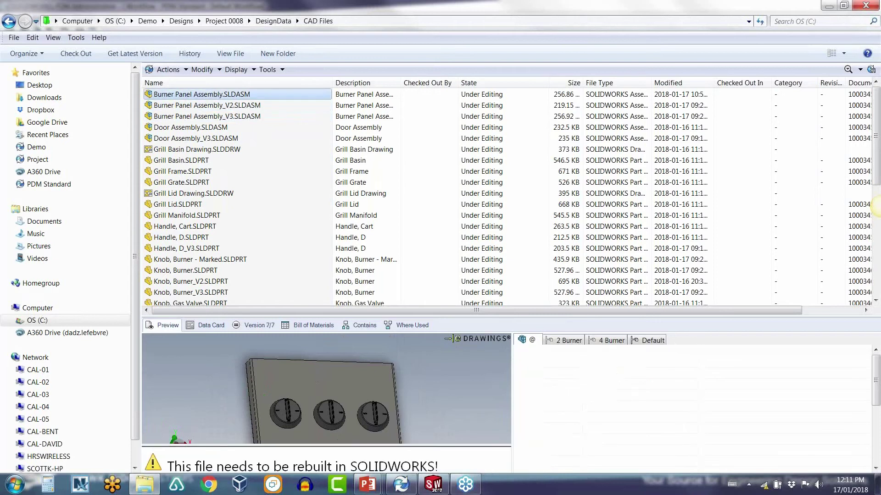
pyautogui.rightClick(225, 96)
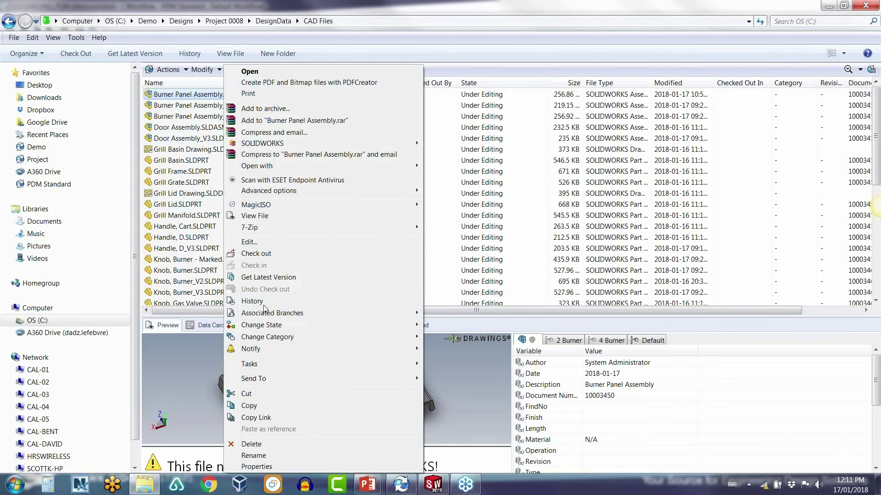
pyautogui.click(264, 303)
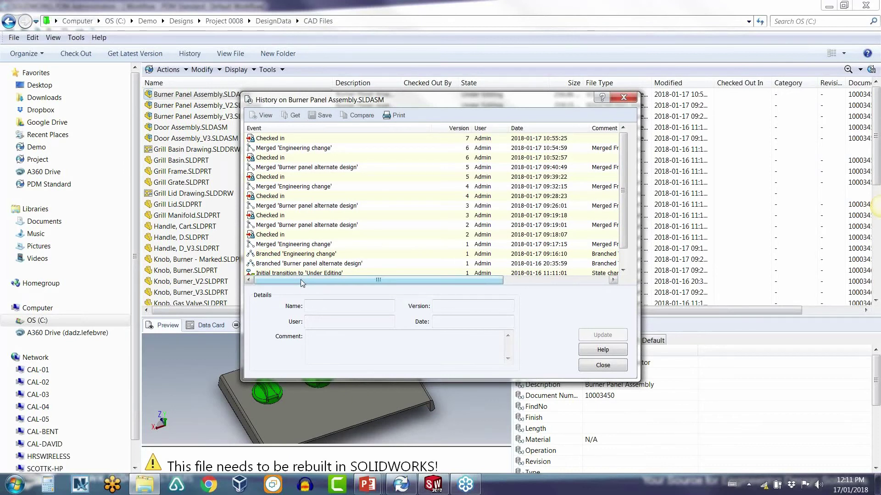
pyautogui.moveTo(301, 282)
pyautogui.mouseDown()
pyautogui.moveTo(309, 283)
pyautogui.moveTo(299, 284)
pyautogui.mouseUp()
pyautogui.moveTo(447, 284); pyautogui.dragTo(560, 284)
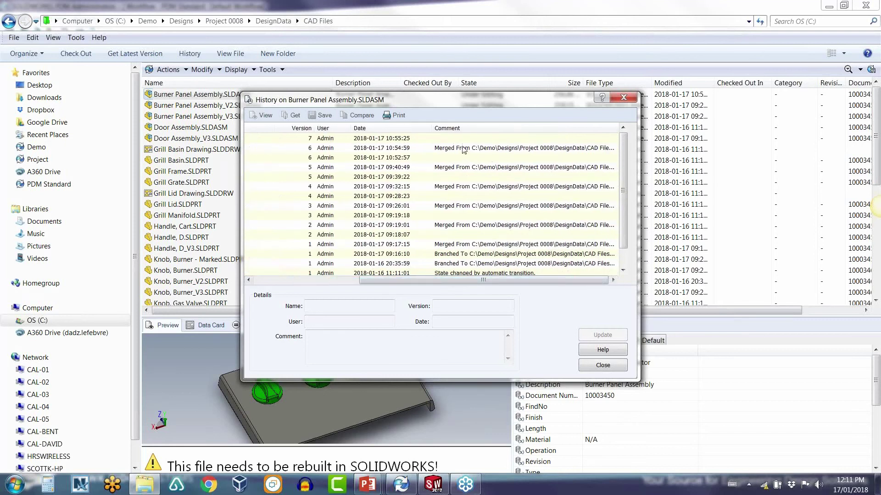
pyautogui.click(464, 150)
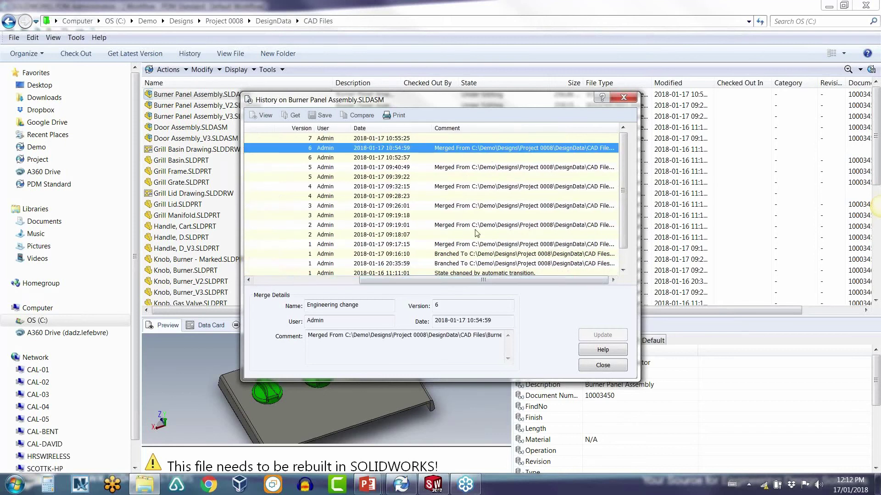
pyautogui.click(605, 367)
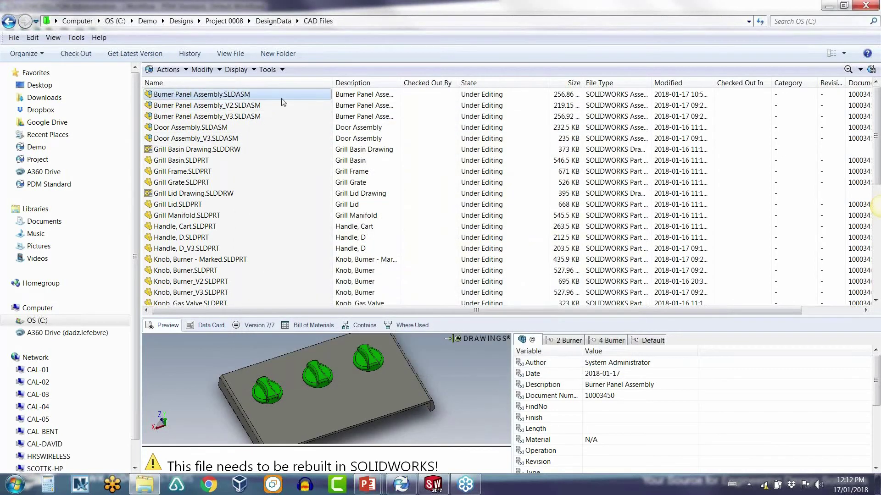
# Step: Start a branch of Burner Panel Assembly named 'webinar branch'
pyautogui.click(271, 72)
pyautogui.click(317, 156)
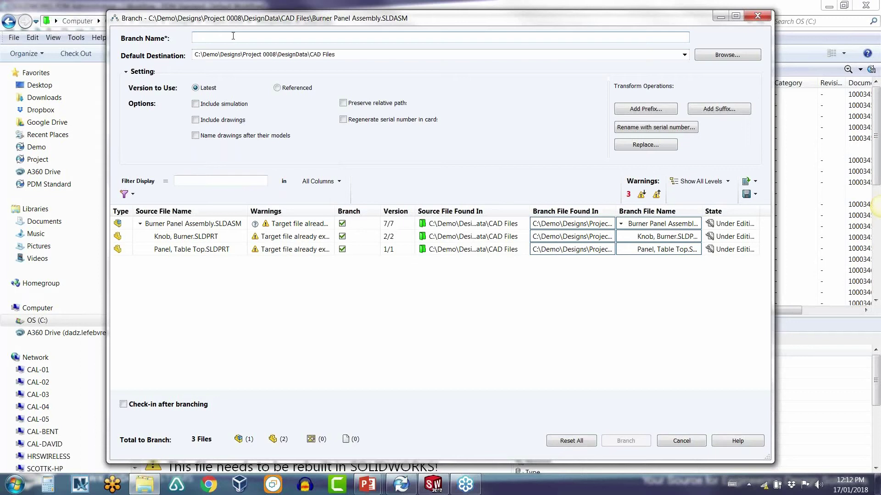
pyautogui.write('webinar ba')
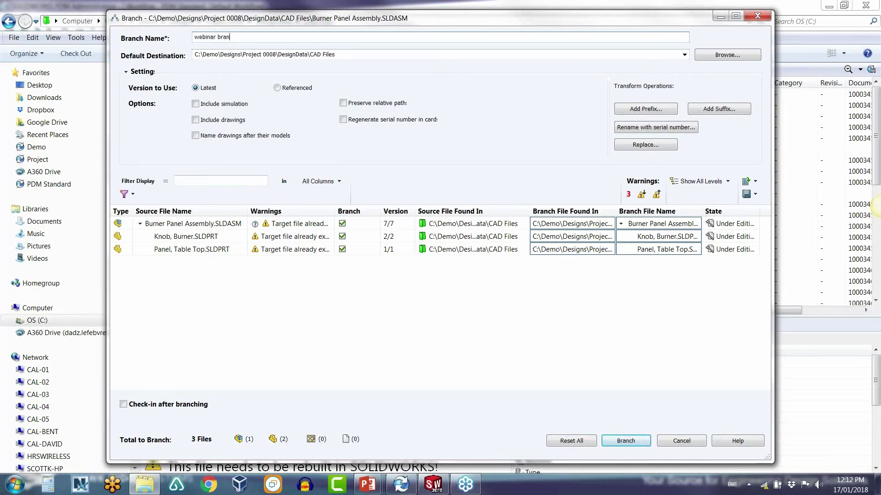
# Step: Add the suffix _v10 to all branched file names, keep the current destination, and create the branch
pyautogui.click(718, 109)
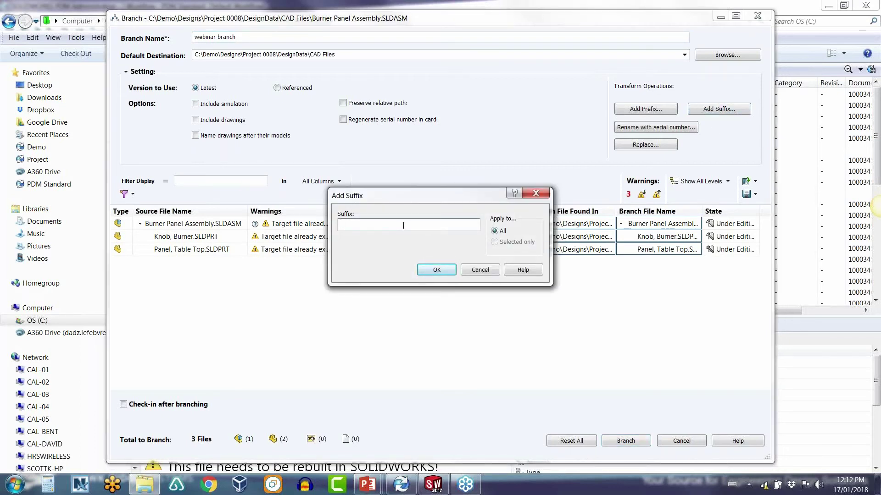
pyautogui.write('_v10')
pyautogui.click(434, 269)
pyautogui.click(725, 55)
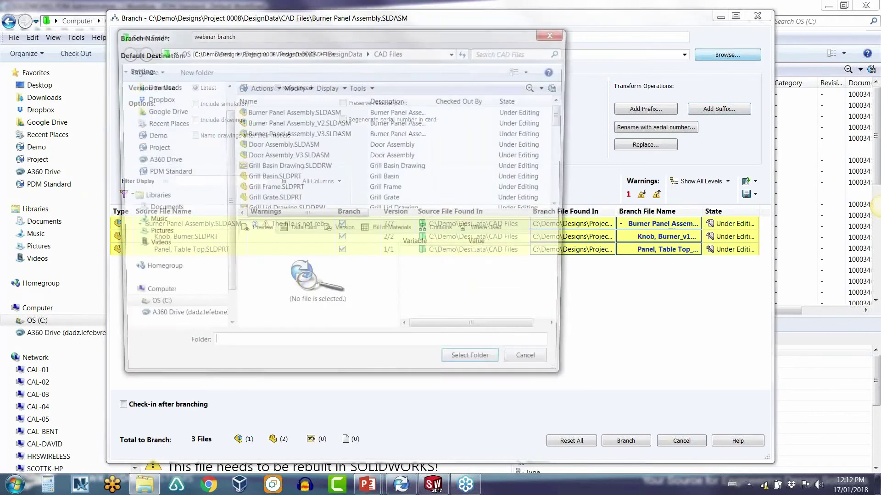
pyautogui.click(505, 370)
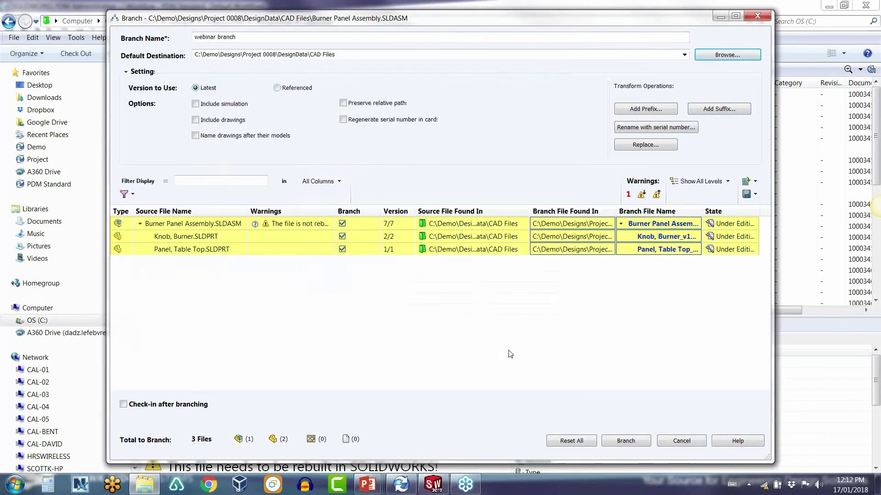
pyautogui.click(619, 444)
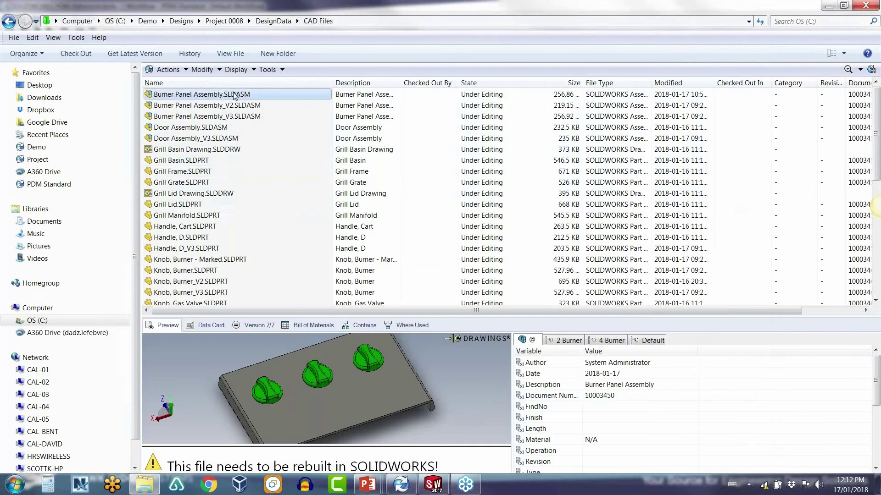
# Step: Check Burner Panel Assembly's associated branches list without choosing one
pyautogui.rightClick(235, 95)
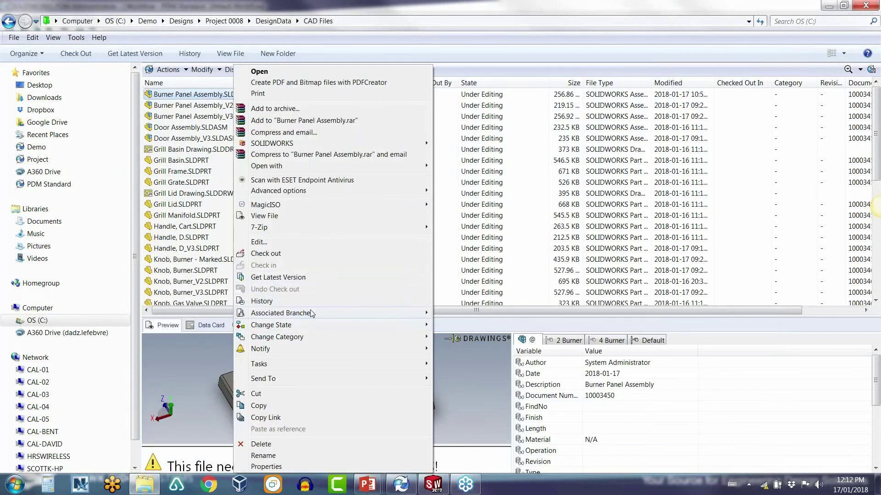
pyautogui.moveTo(310, 312)
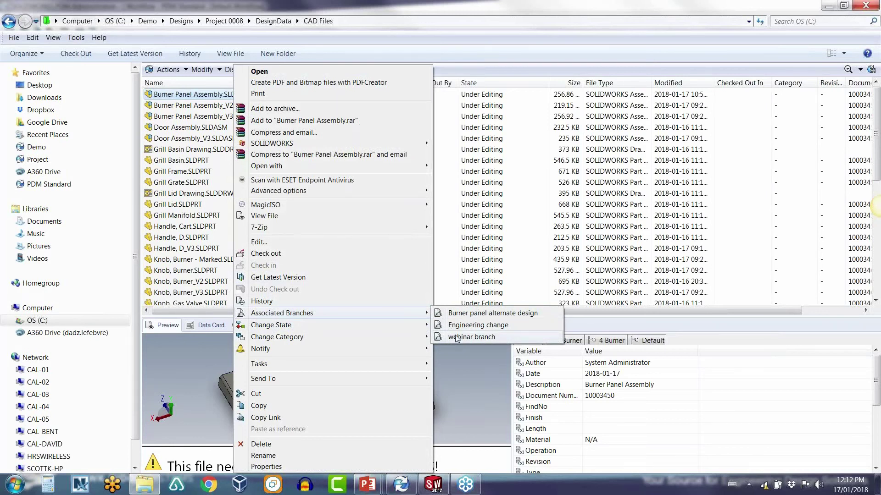
pyautogui.click(522, 281)
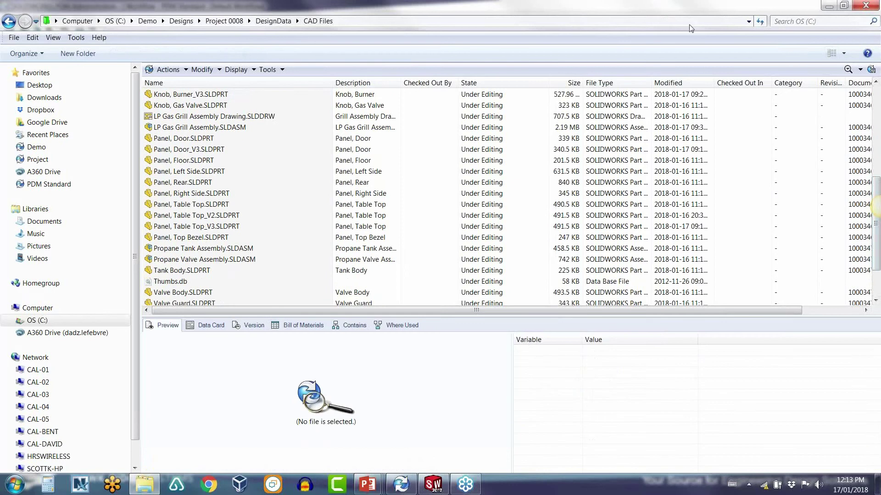
# Step: Refresh the list and inspect Knob, Burner_v10, Panel, Table Top_v10 and the assembly _v10, ending on V2
pyautogui.click(759, 22)
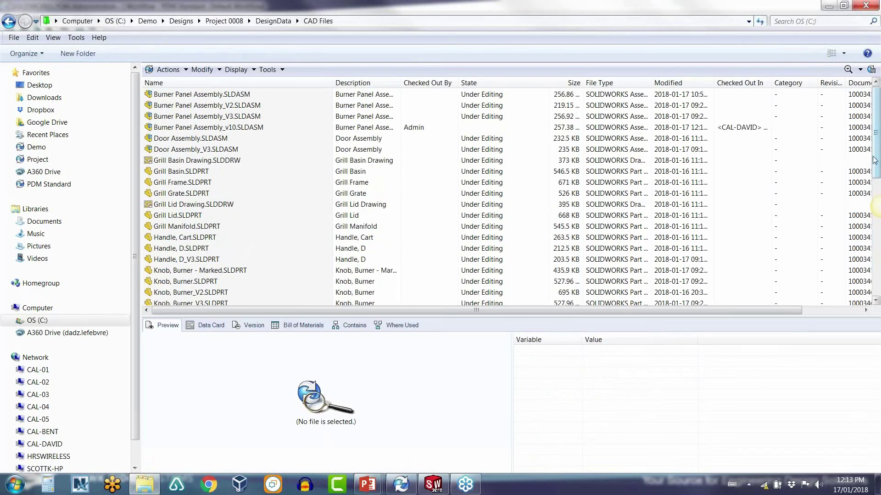
pyautogui.moveTo(877, 158); pyautogui.dragTo(749, 218)
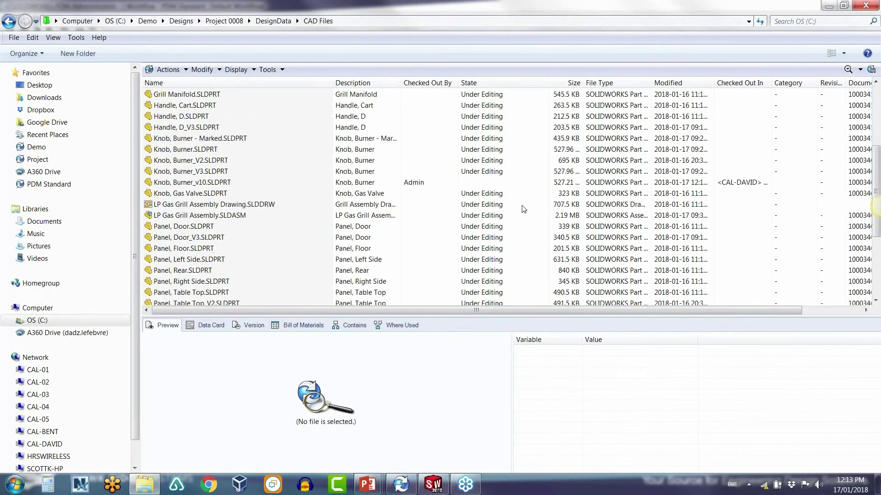
pyautogui.click(218, 184)
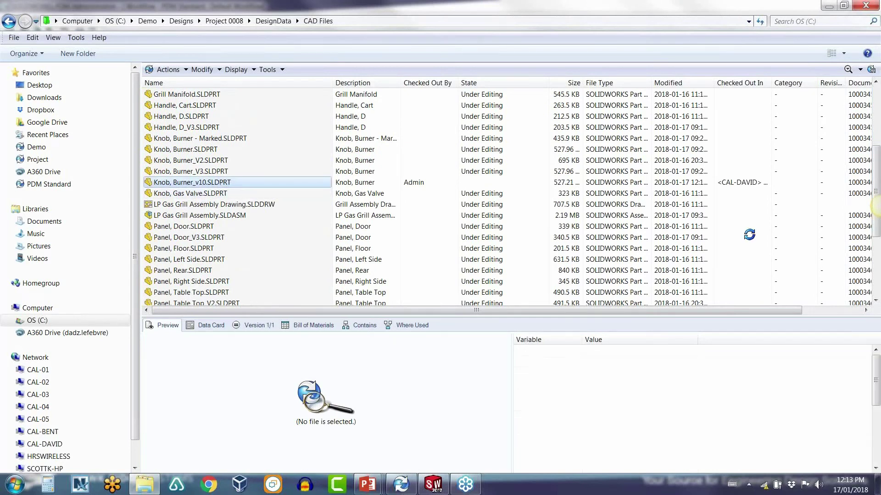
pyautogui.scroll(-4, 876, 234)
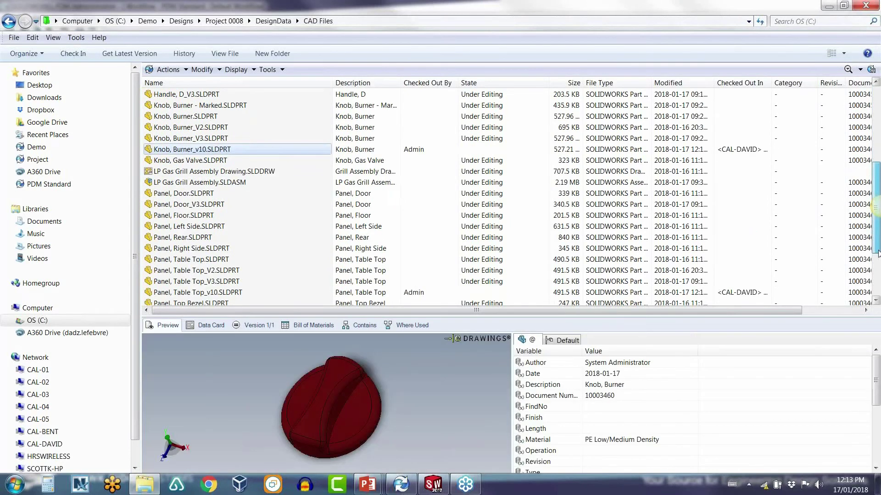
pyautogui.click(176, 207)
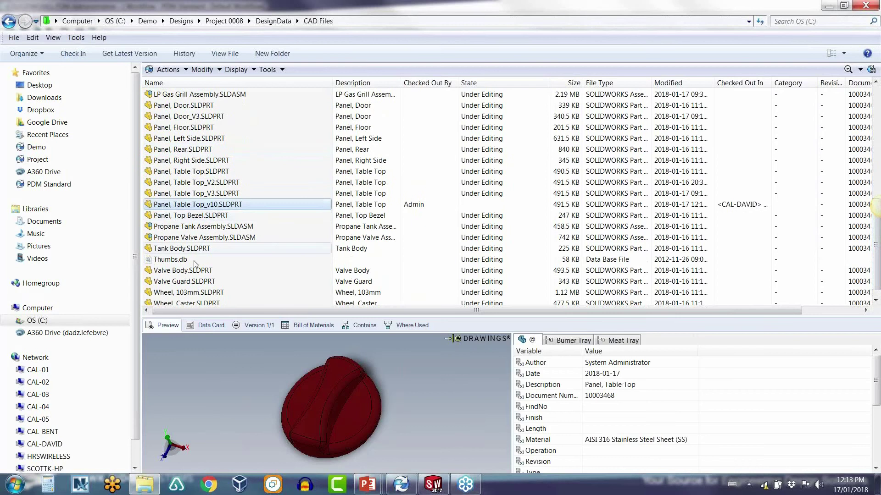
pyautogui.scroll(10, 255, 299)
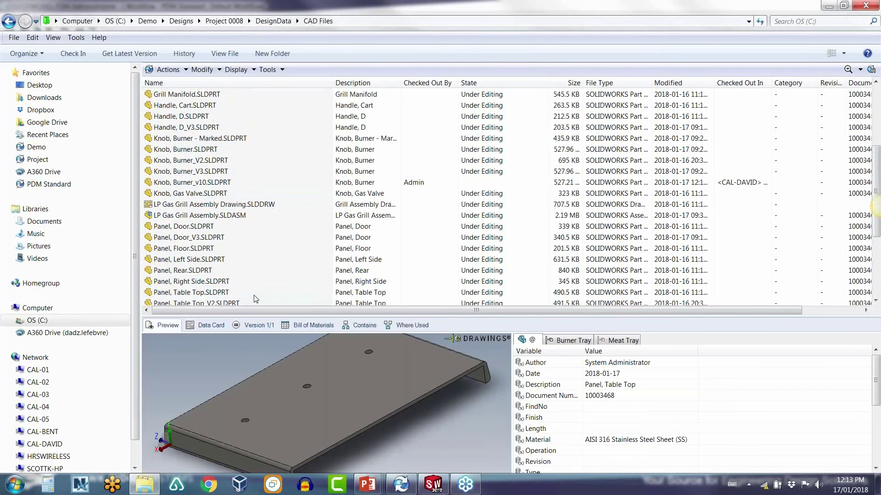
pyautogui.click(225, 128)
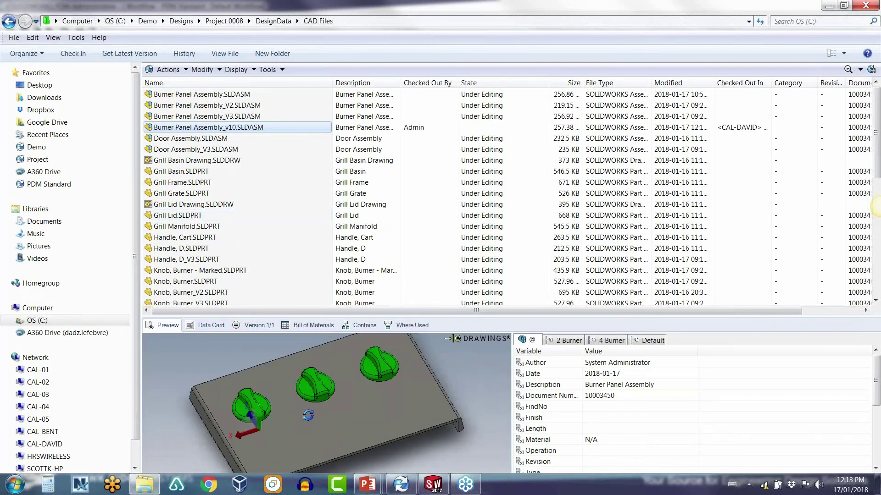
pyautogui.click(224, 107)
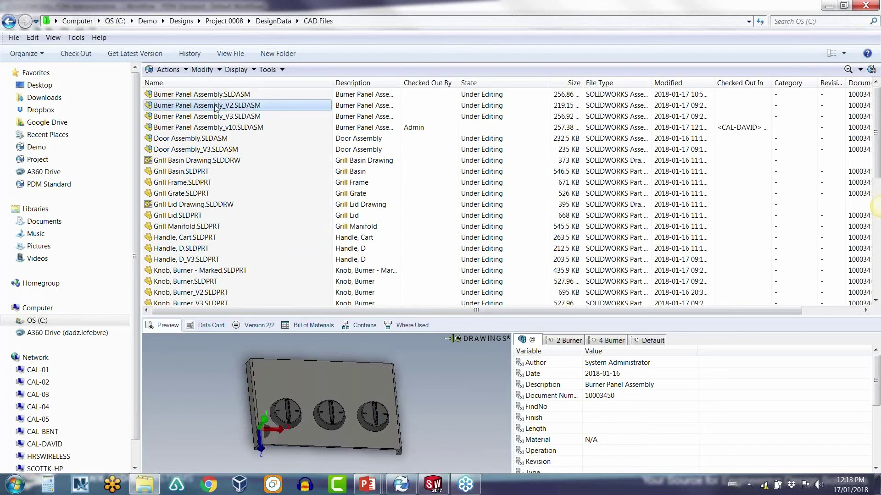
# Step: Review the Burner panel alternate design branch's linked files and their merge option, then close it
pyautogui.click(193, 96)
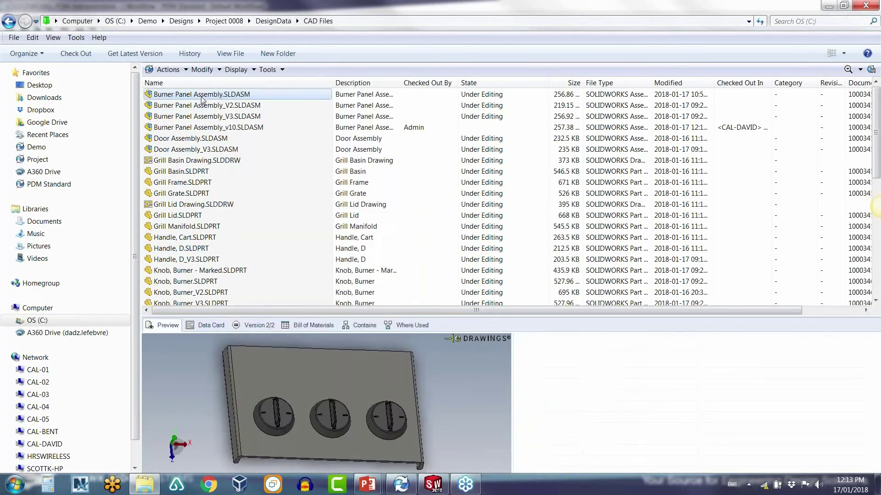
pyautogui.rightClick(192, 98)
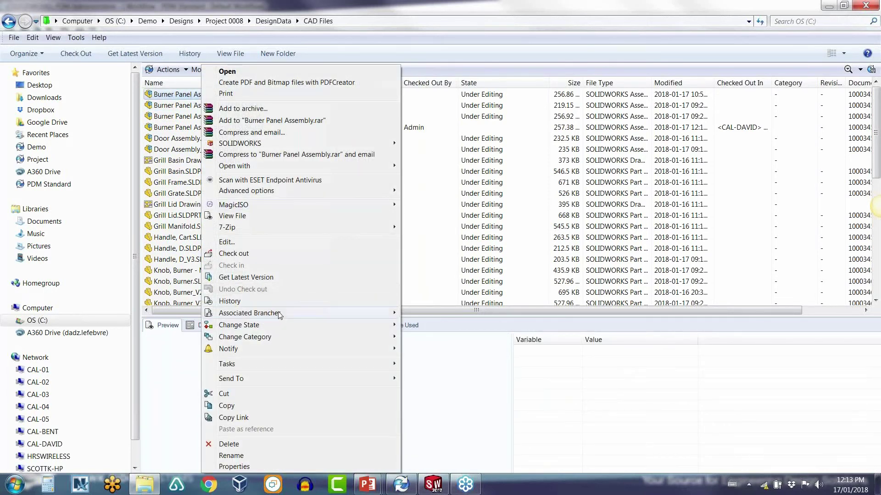
pyautogui.moveTo(278, 313)
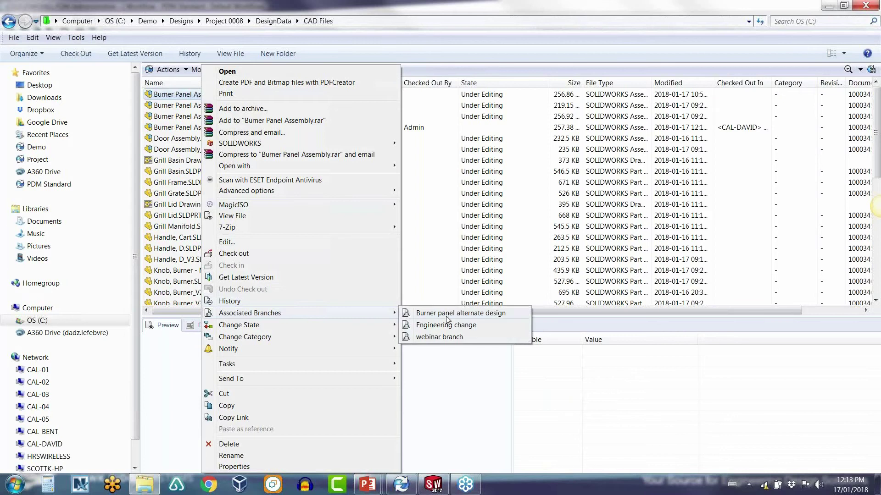
pyautogui.click(449, 315)
pyautogui.rightClick(428, 196)
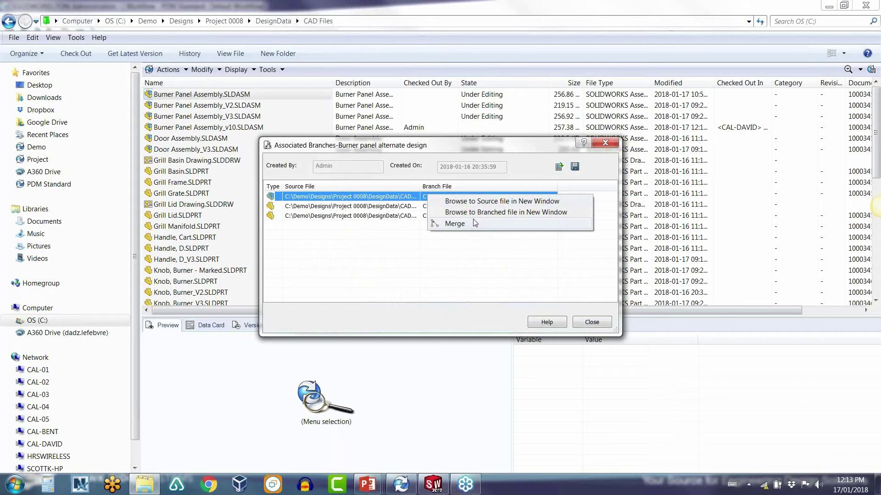
pyautogui.click(590, 324)
pyautogui.click(591, 324)
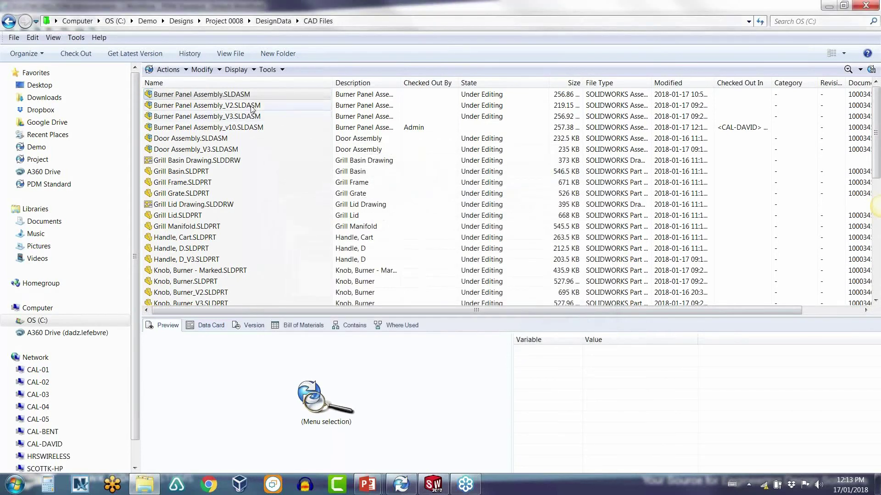
# Step: Look at the Burner Panel Assembly_V2 actions, then bring up the vault's Tools list
pyautogui.click(251, 106)
pyautogui.rightClick(252, 107)
pyautogui.click(295, 57)
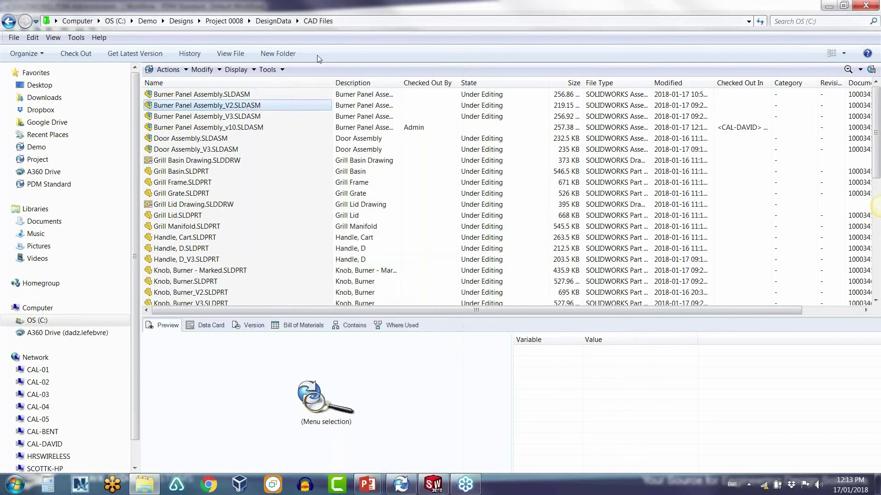
pyautogui.click(269, 70)
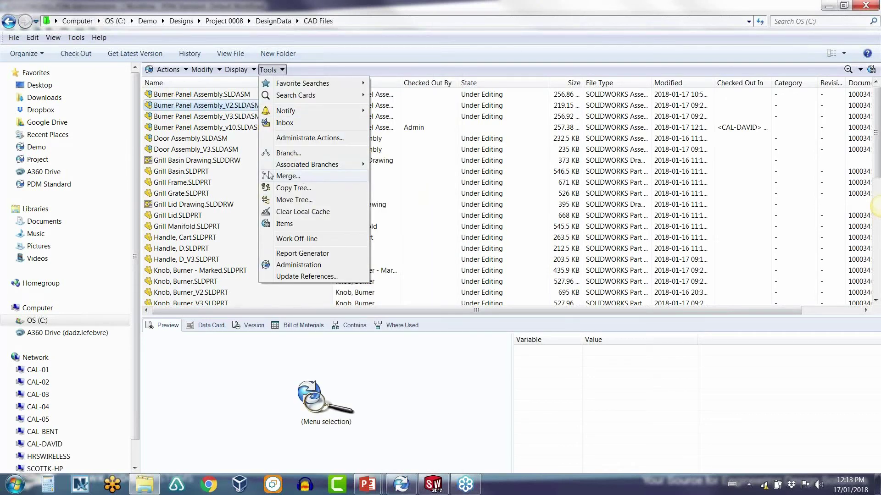
# Step: Merge Burner Panel Assembly_V2 from the Burner panel alternate design branch into the original assembly
pyautogui.click(246, 182)
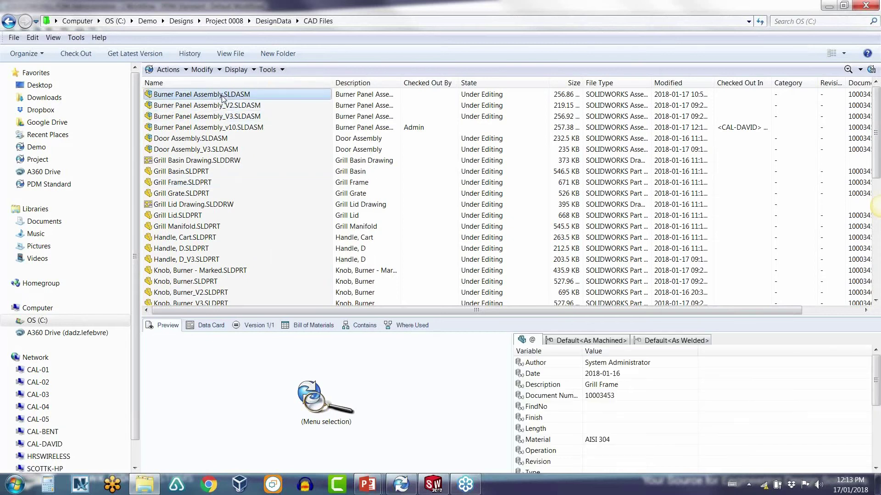
pyautogui.click(222, 98)
pyautogui.rightClick(223, 97)
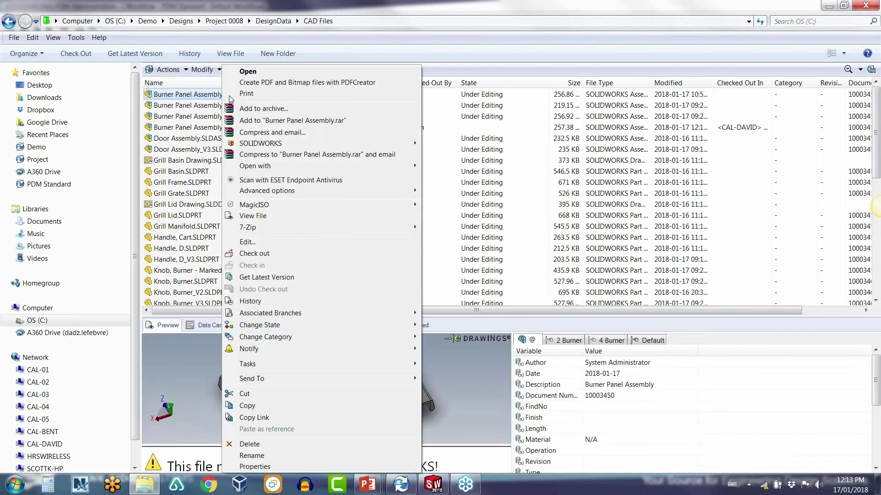
pyautogui.moveTo(316, 316)
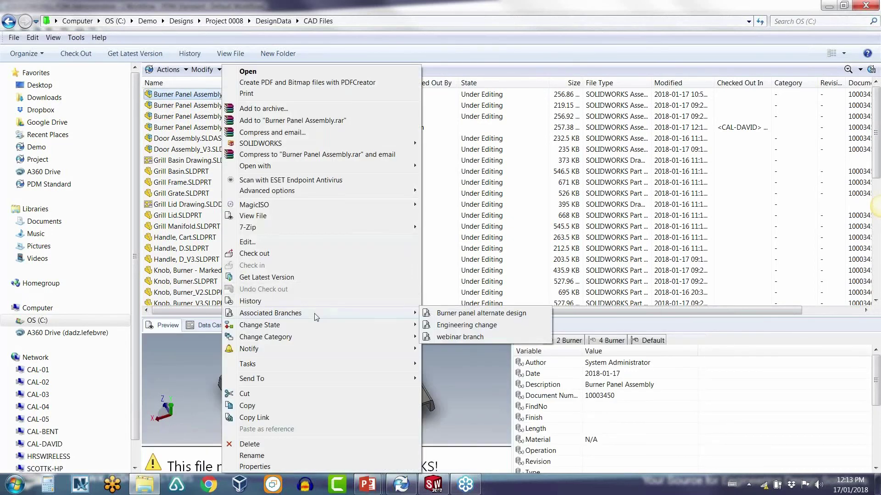
pyautogui.click(462, 318)
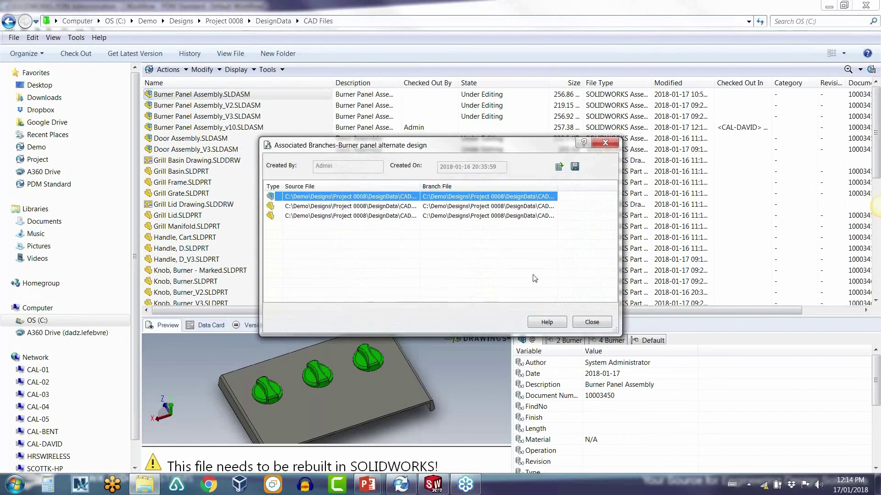
pyautogui.rightClick(414, 200)
pyautogui.click(446, 229)
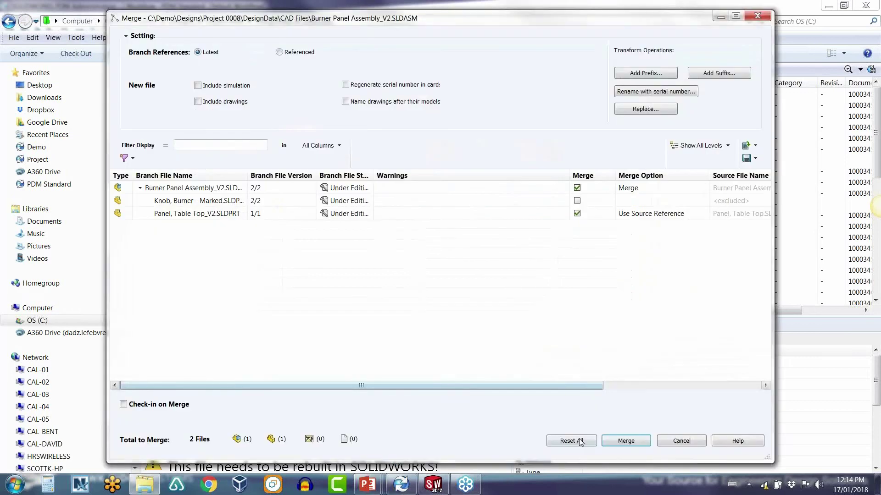
pyautogui.click(619, 441)
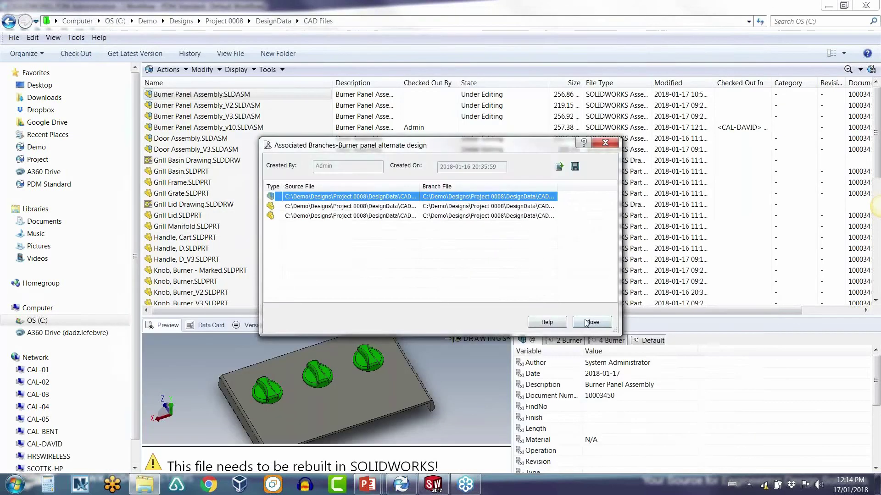
pyautogui.click(591, 322)
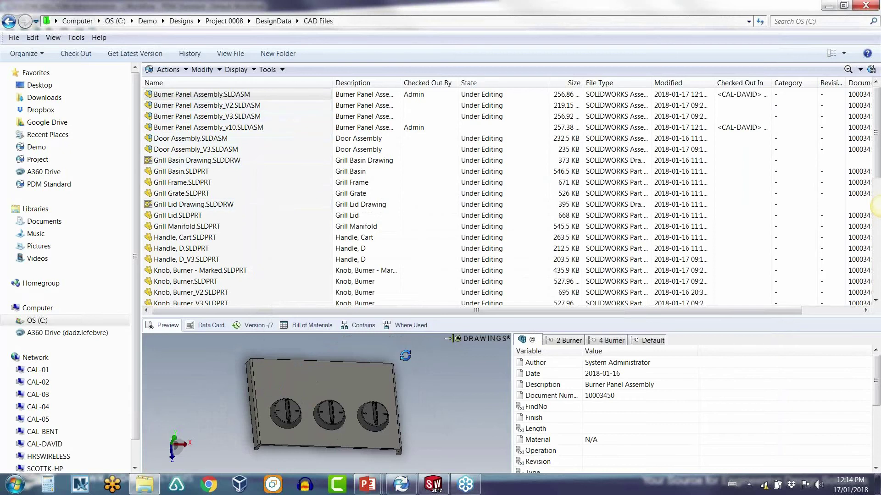
# Step: Check Where Used for the V3, v10, V2 and original Burner Panel Assembly files
pyautogui.click(408, 325)
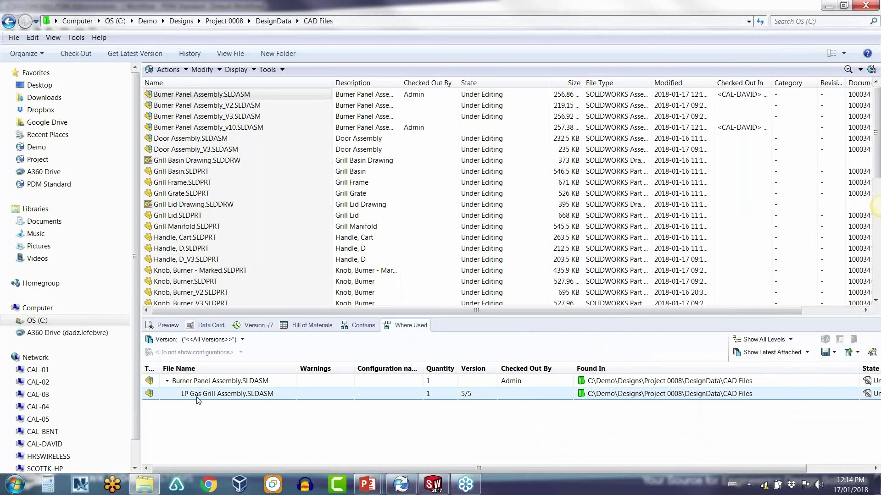
pyautogui.click(200, 120)
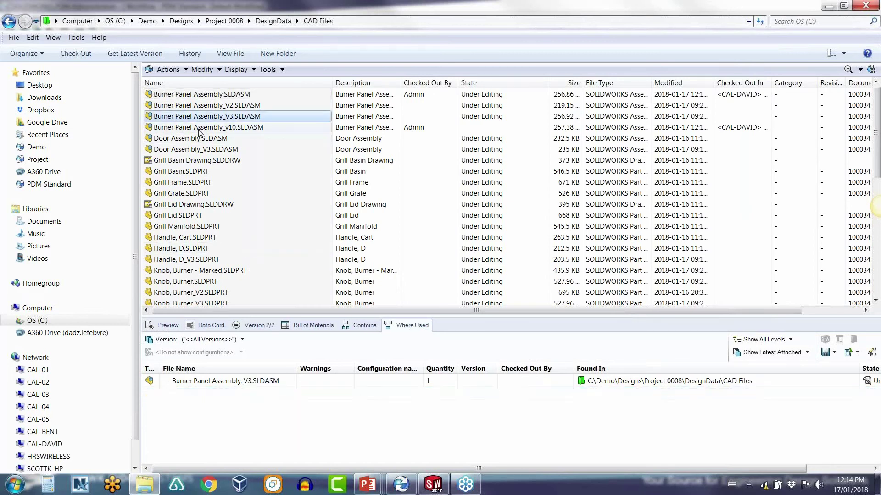
pyautogui.click(199, 130)
pyautogui.click(203, 106)
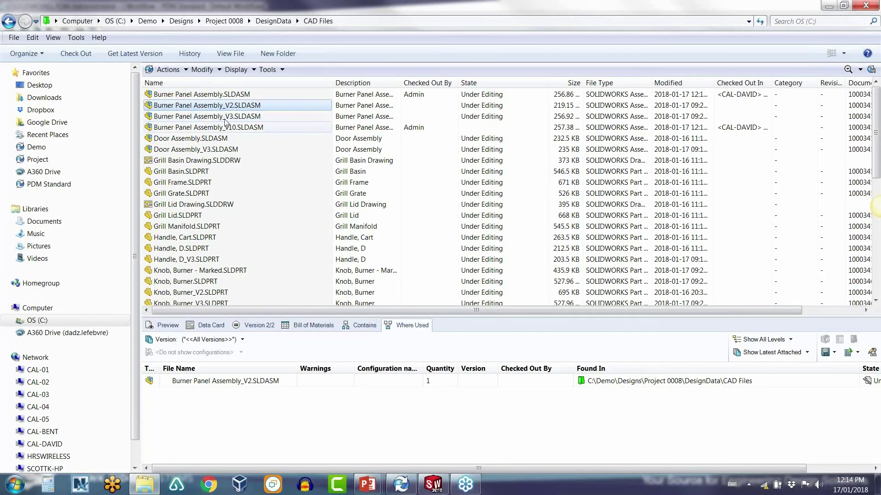
pyautogui.click(205, 95)
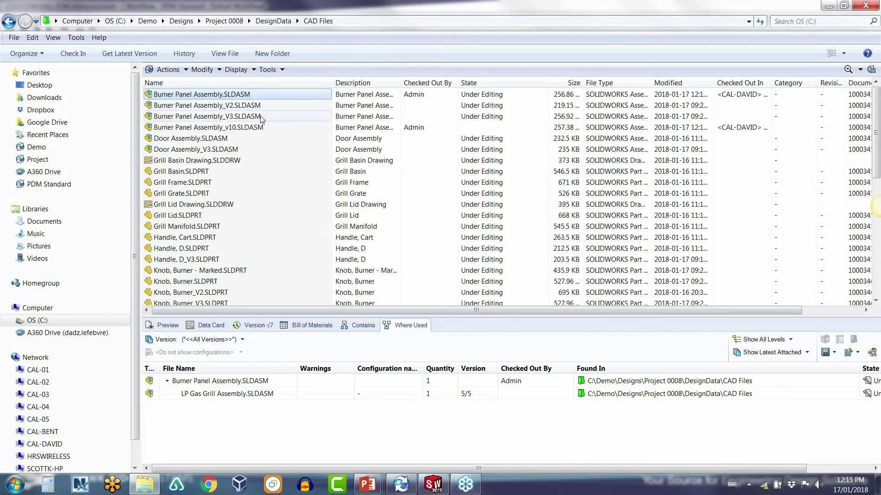
# Step: Switch to the 'Webinar_What's New in SOLIDWORKS PDM 2018' PowerPoint deck
pyautogui.hotkey('alt', 'Tab')
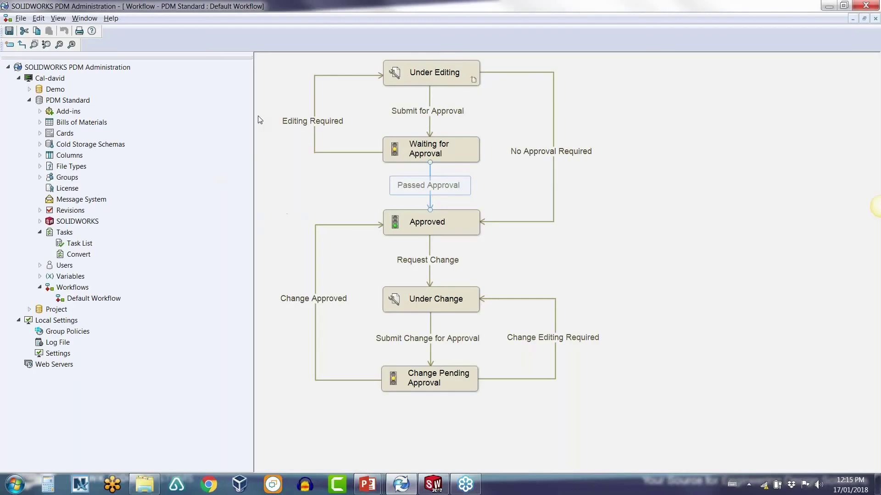
pyautogui.hotkey('alt', 'Tab')
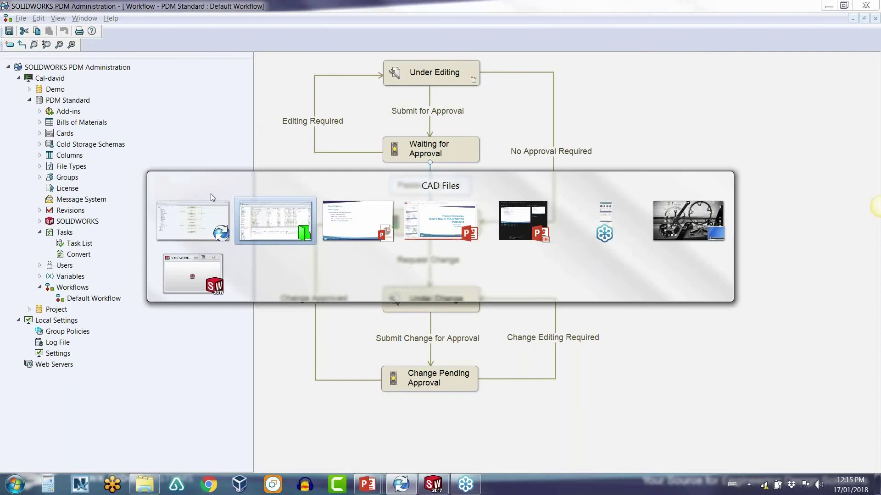
pyautogui.hotkey('alt', 'Tab')
pyautogui.hotkey('alt', 'Tab')
pyautogui.hotkey('alt', 'Tab')
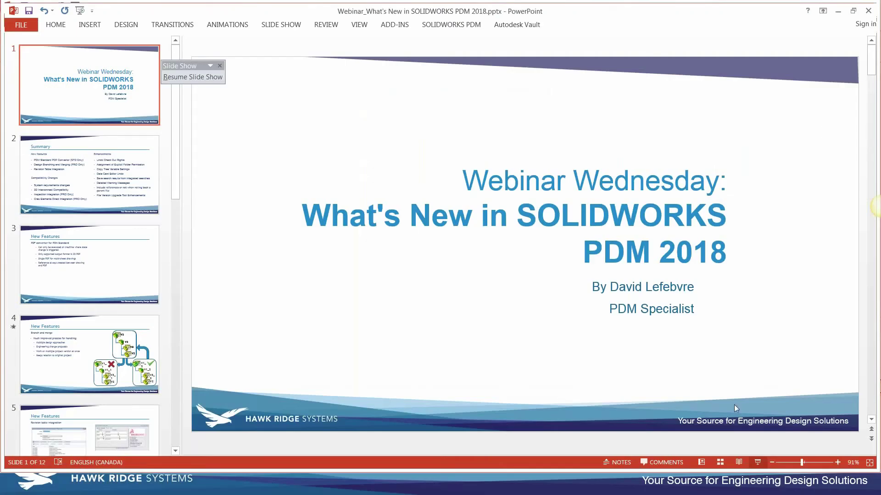
# Step: Resume the slide show and advance to the Revision table integration slide
pyautogui.click(757, 464)
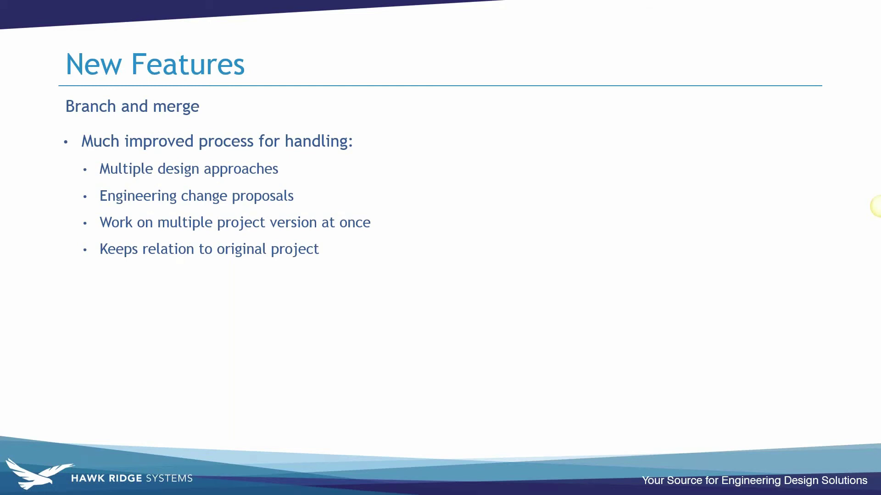
pyautogui.press('Right')
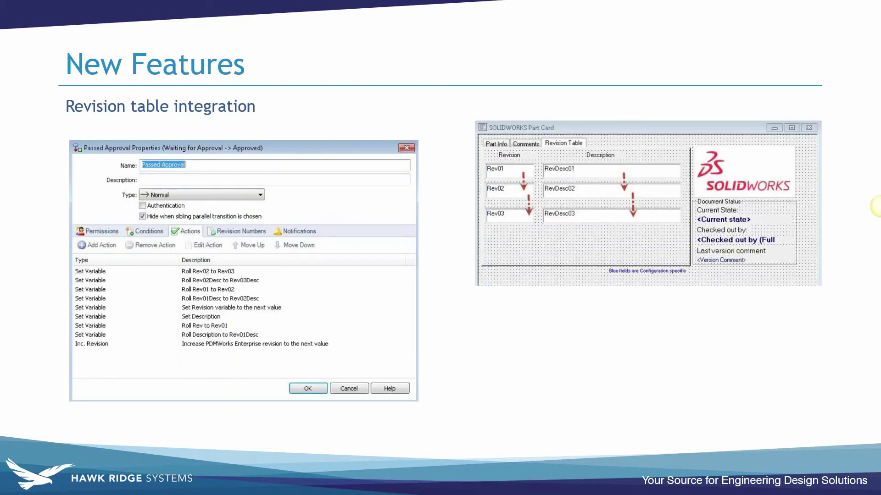
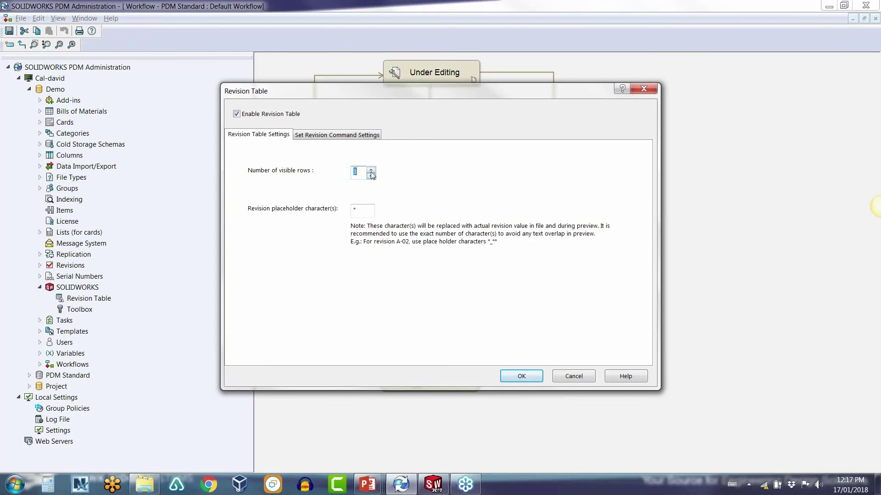
pyautogui.click(371, 169)
# Step: Raise the revision table to 5 visible rows, check the '*' placeholder, and show Set Revision Command Settings
pyautogui.press('Tab')
pyautogui.click(365, 213)
pyautogui.doubleClick(356, 210)
pyautogui.click(373, 213)
pyautogui.click(330, 140)
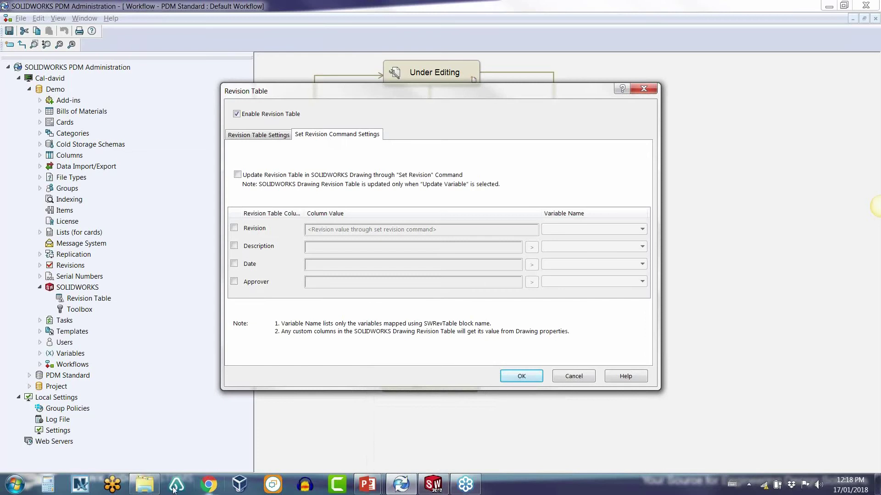
pyautogui.moveTo(152, 489)
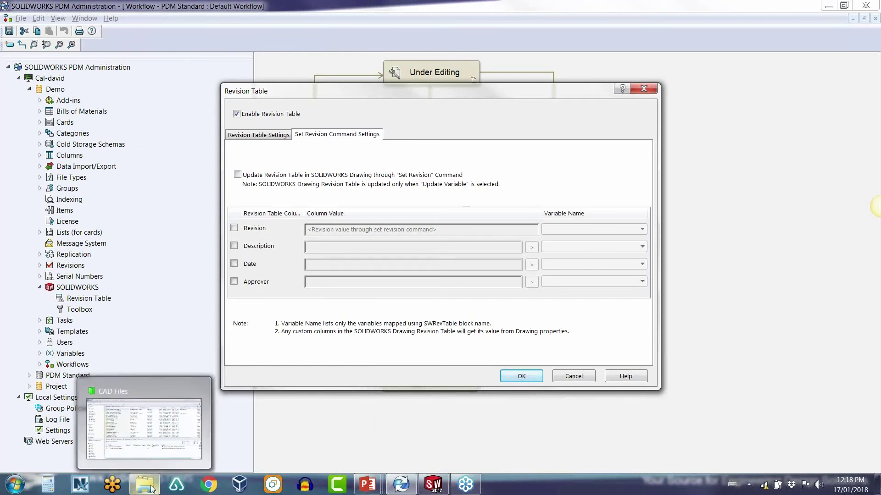
# Step: Browse to Designs > P-00002 > CAD Files and select Grill Lid.SLDPRT
pyautogui.click(152, 489)
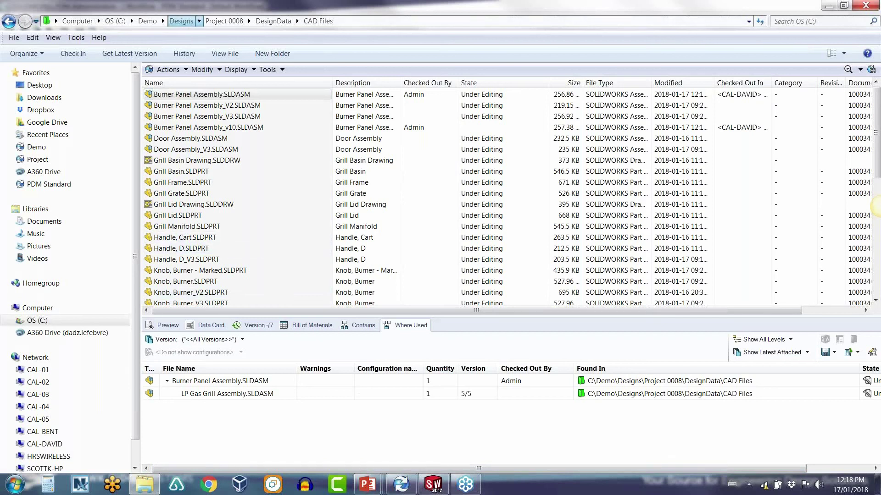
pyautogui.click(181, 21)
pyautogui.click(171, 95)
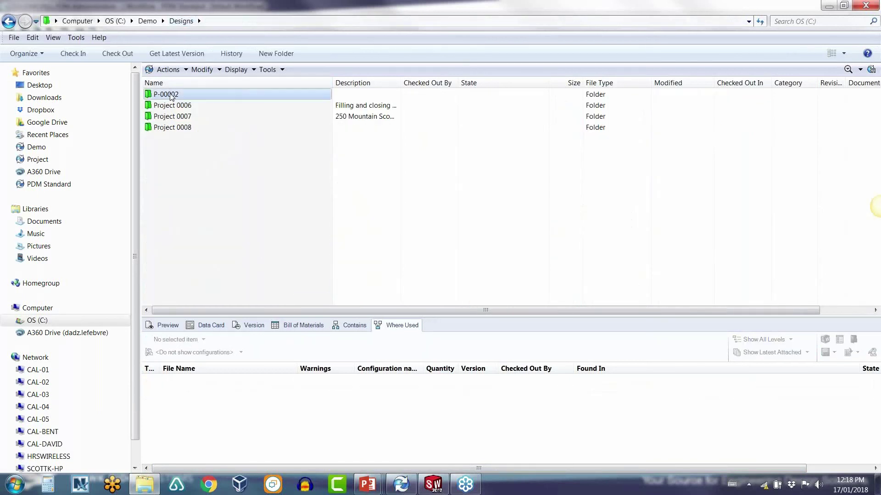
pyautogui.doubleClick(171, 95)
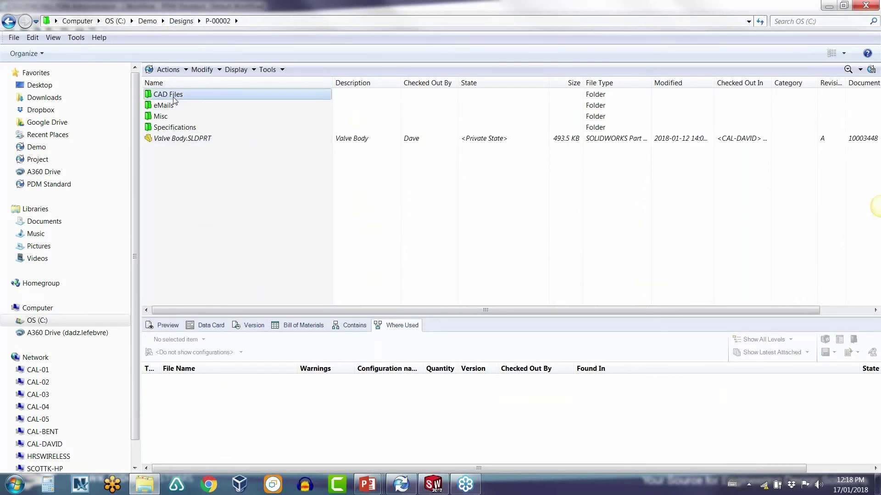
pyautogui.doubleClick(169, 96)
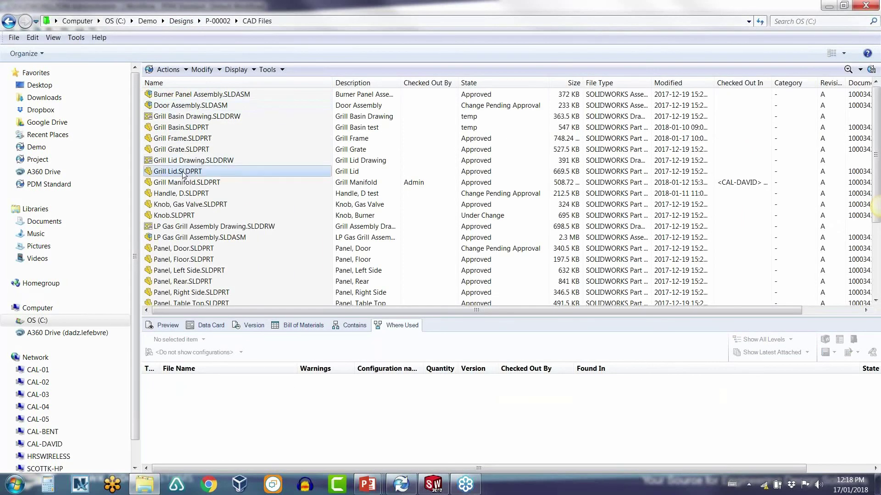
pyautogui.click(183, 171)
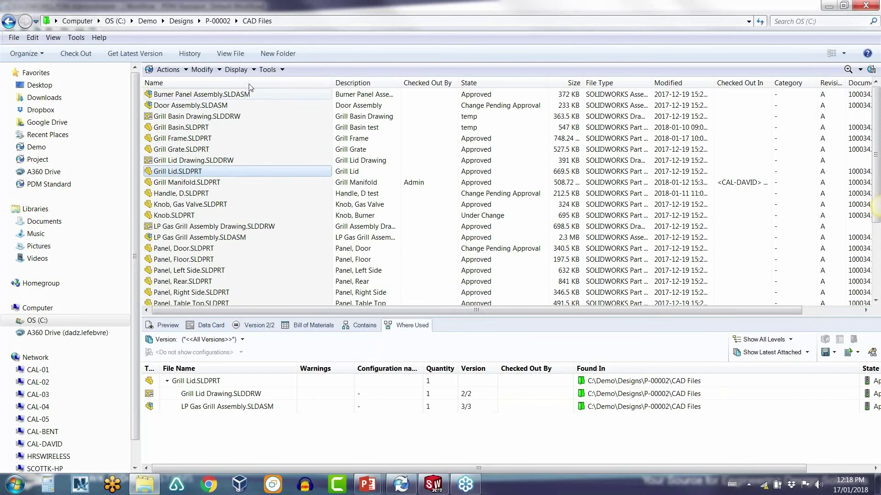
# Step: Try setting Grill Lid.SLDPRT to revision D, then cancel so it stays at A
pyautogui.click(269, 70)
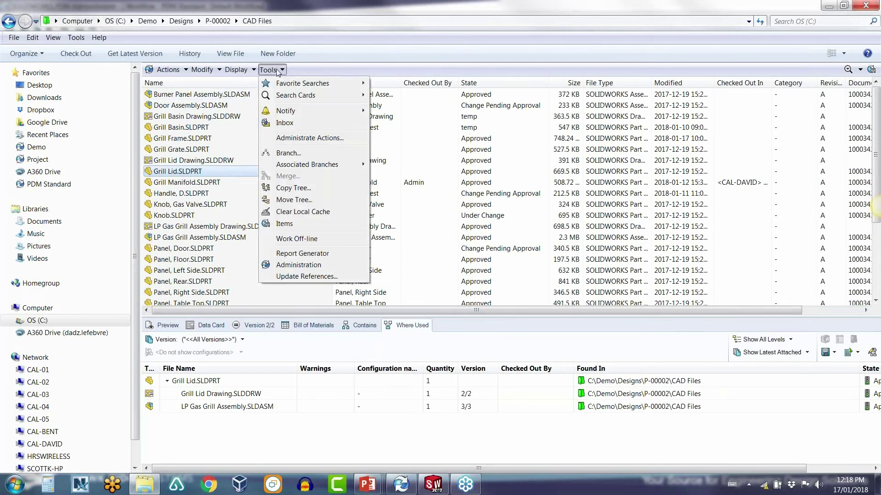
pyautogui.moveTo(202, 69)
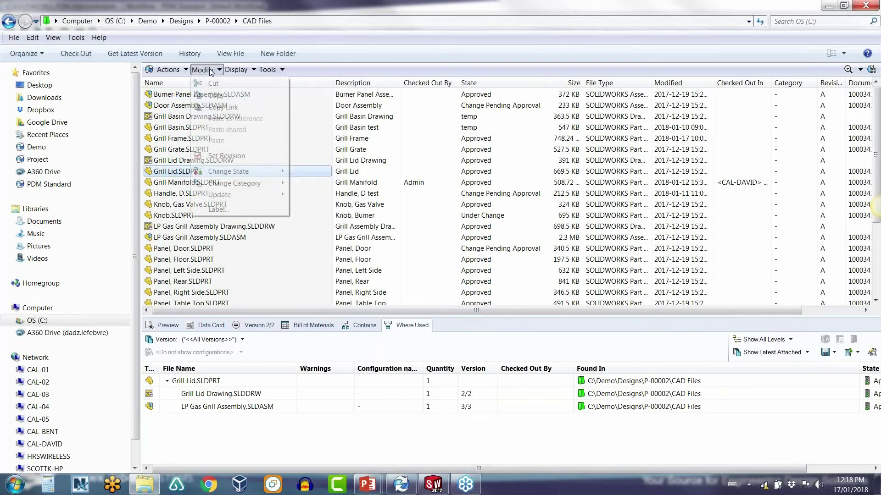
pyautogui.click(234, 157)
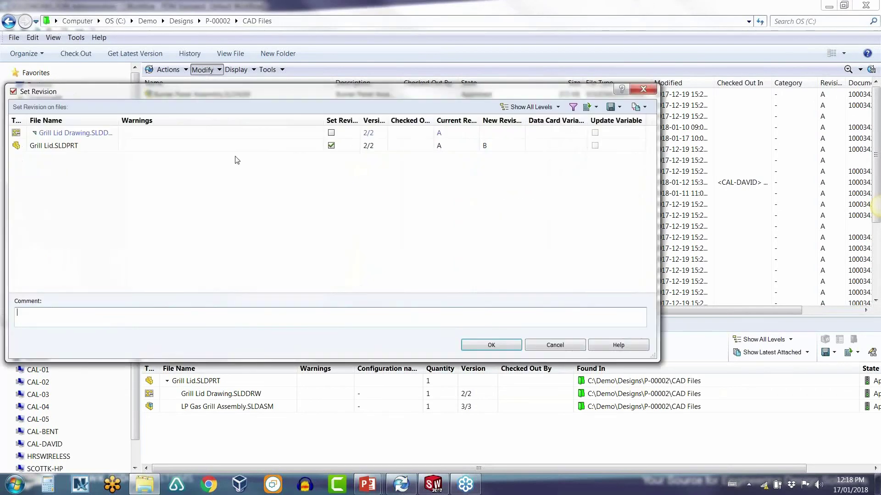
pyautogui.click(500, 146)
pyautogui.click(502, 145)
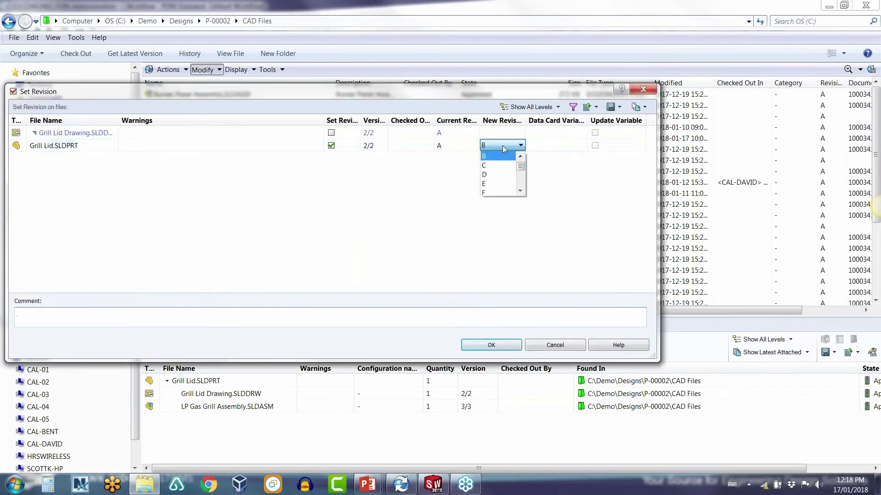
pyautogui.click(502, 175)
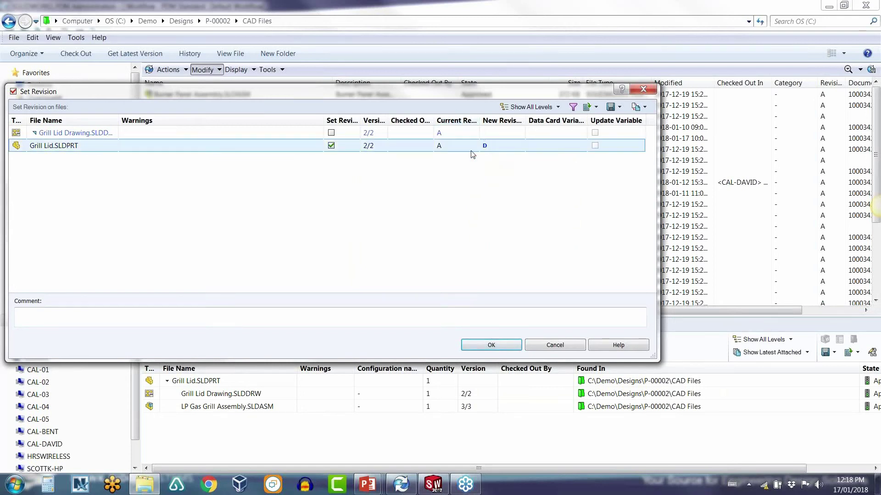
pyautogui.click(546, 346)
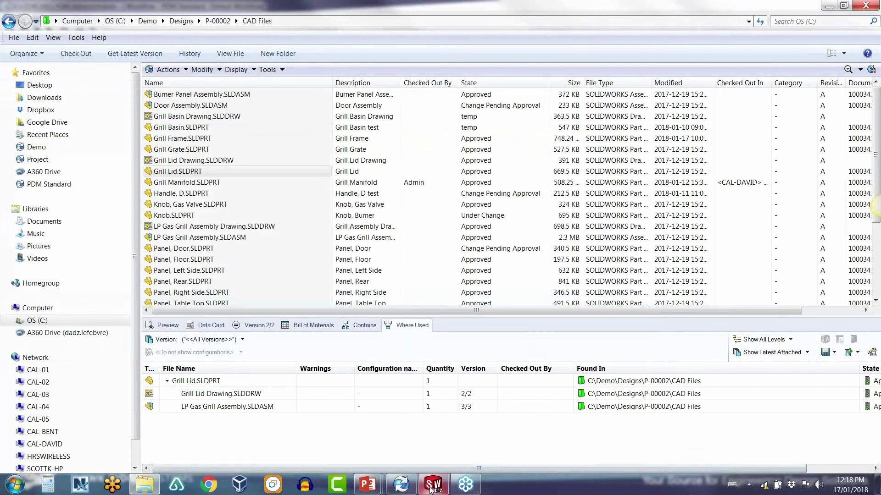
# Step: Enable Update Revision Table with the Revision, Description, Date and Approver columns
pyautogui.click(399, 488)
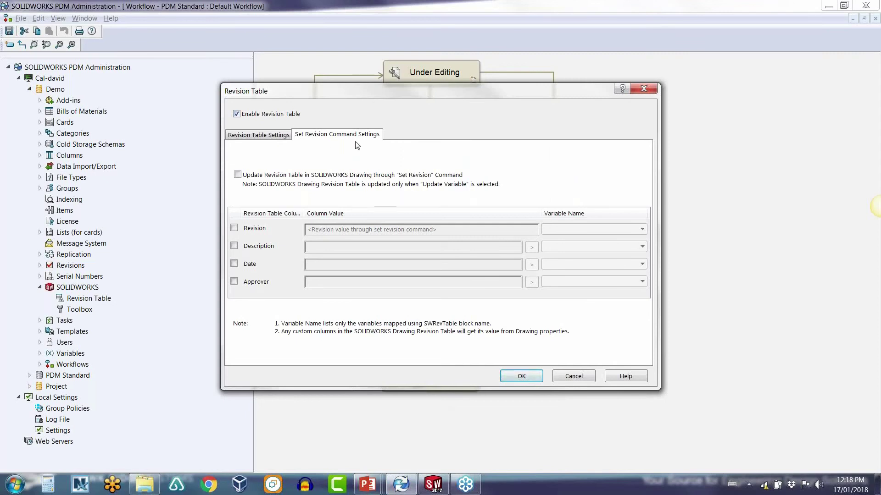
pyautogui.click(237, 175)
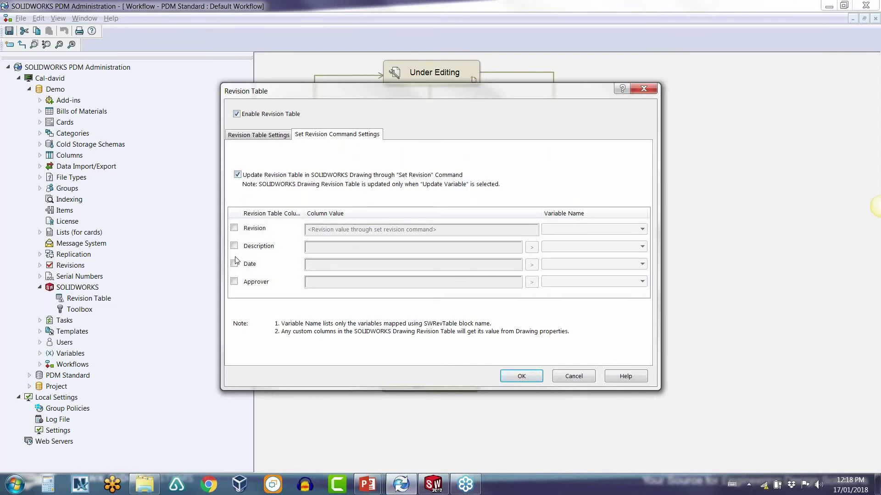
pyautogui.click(234, 228)
pyautogui.click(234, 246)
pyautogui.click(234, 264)
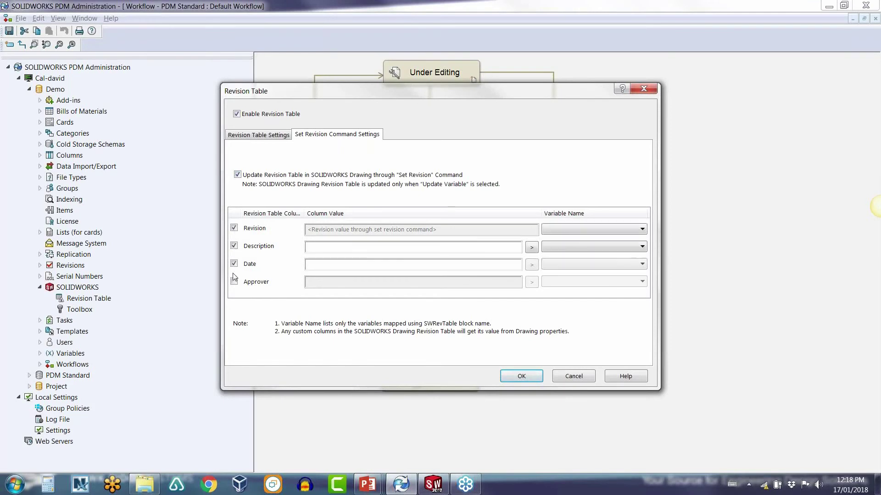
pyautogui.click(233, 281)
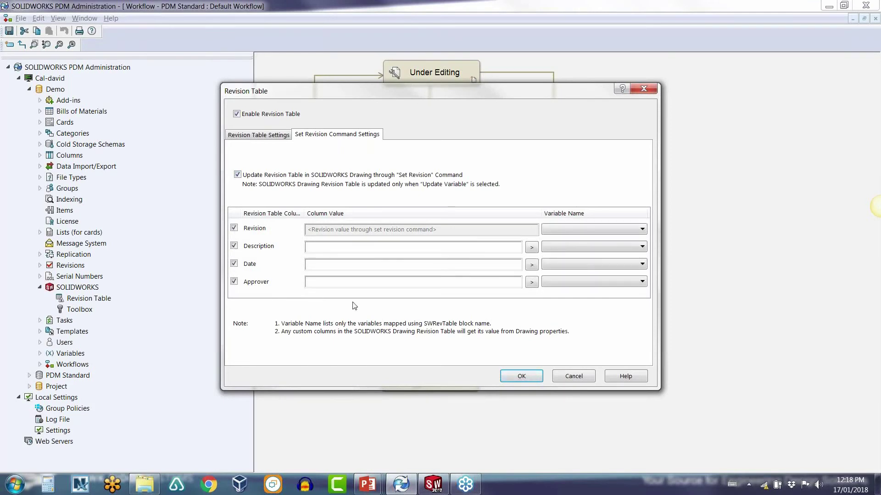
# Step: Browse the Description column's variable list, then cancel the revision table settings
pyautogui.click(531, 247)
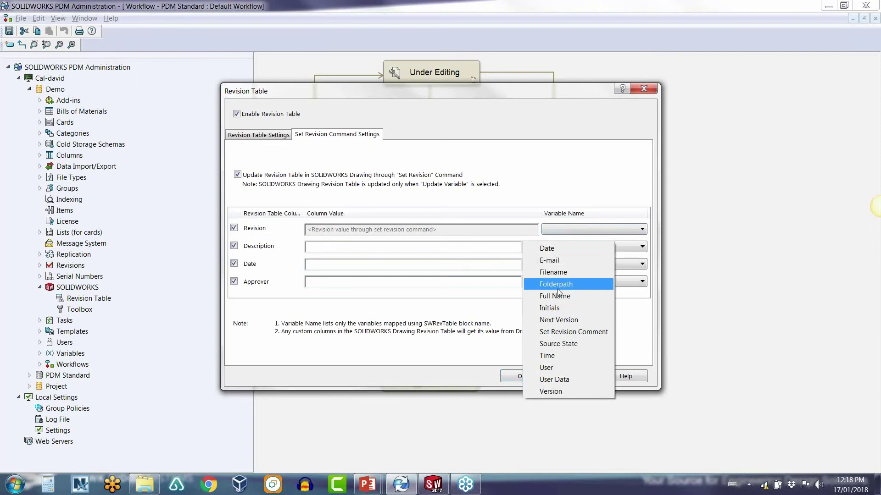
pyautogui.click(569, 201)
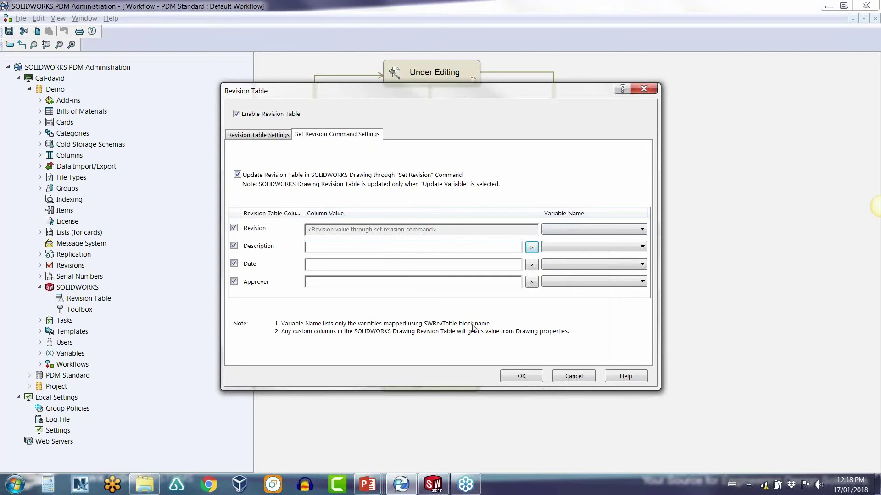
pyautogui.click(576, 378)
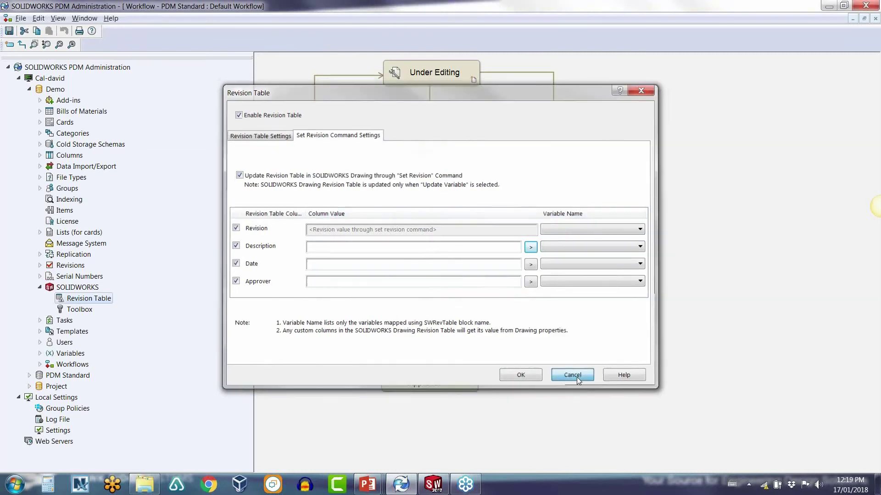
# Step: Expand the vault variables and open the Revision variable for editing
pyautogui.click(40, 354)
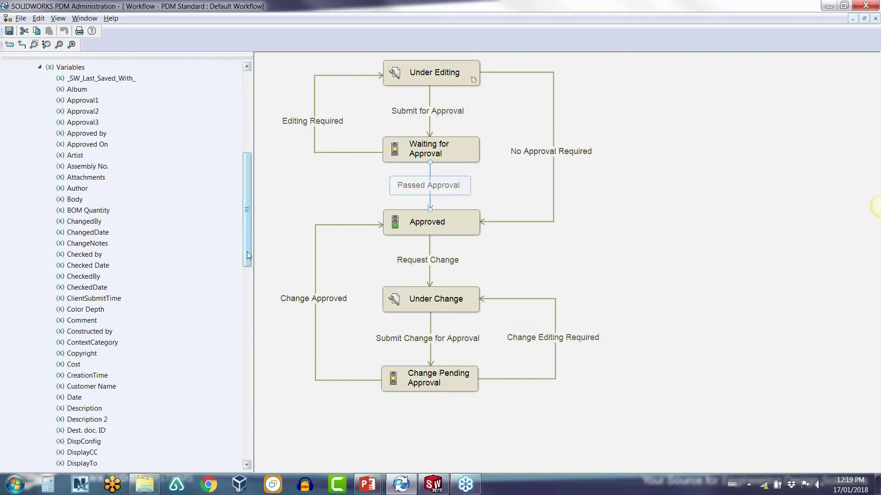
pyautogui.moveTo(246, 255); pyautogui.dragTo(247, 271)
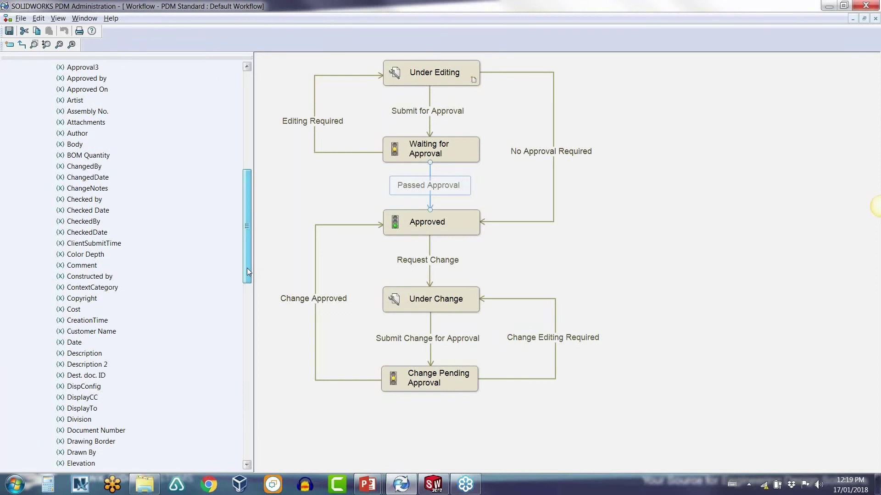
pyautogui.moveTo(247, 272); pyautogui.dragTo(247, 409)
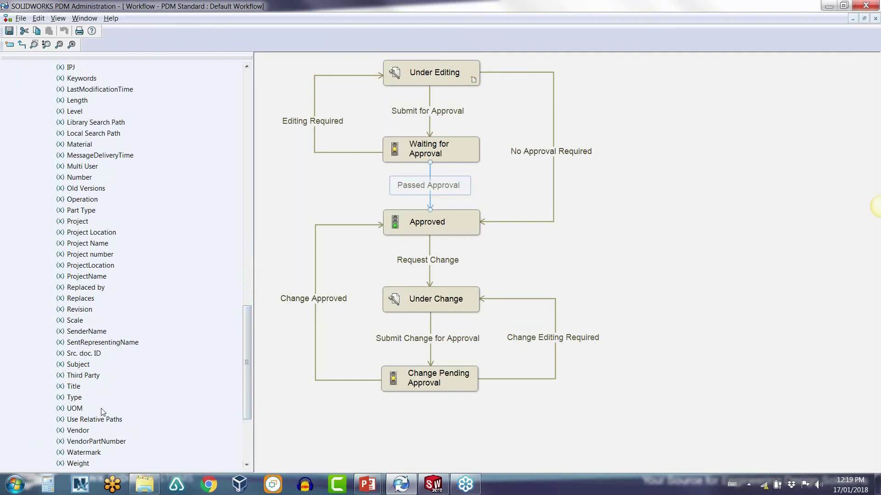
pyautogui.doubleClick(84, 311)
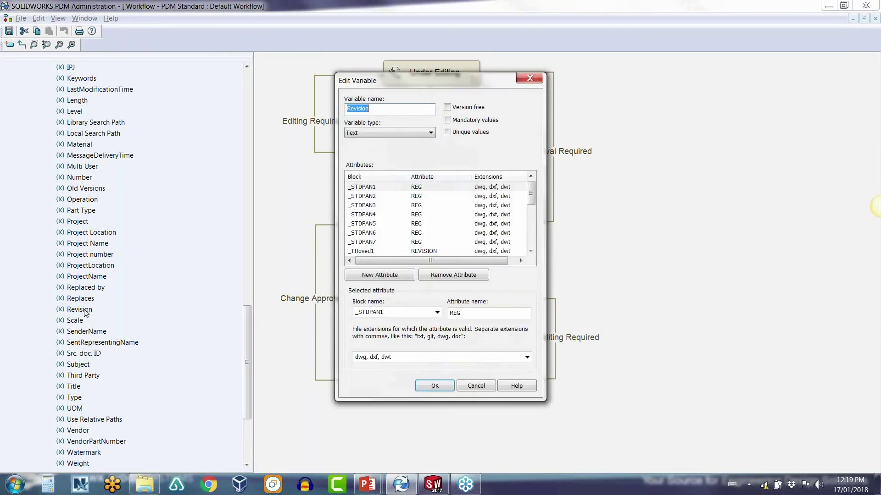
# Step: Inspect the SWRevTable attribute's block name mapping, then close the dialog unchanged
pyautogui.moveTo(530, 197); pyautogui.dragTo(531, 245)
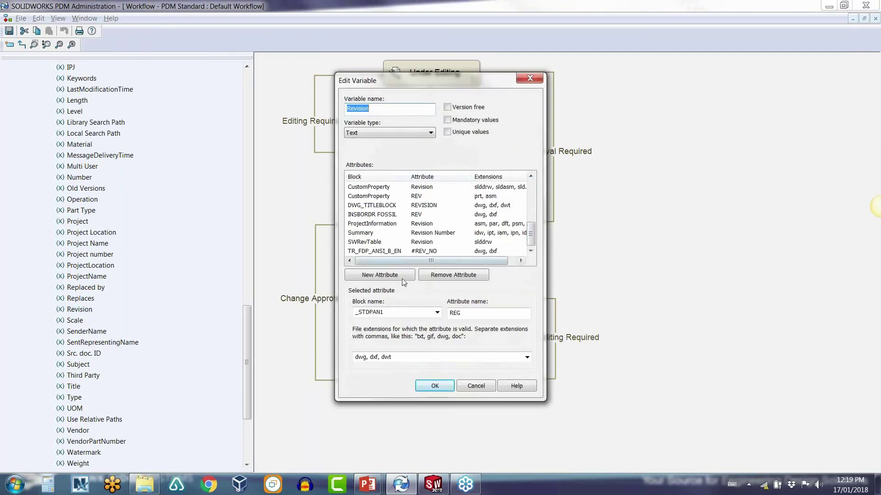
pyautogui.click(359, 242)
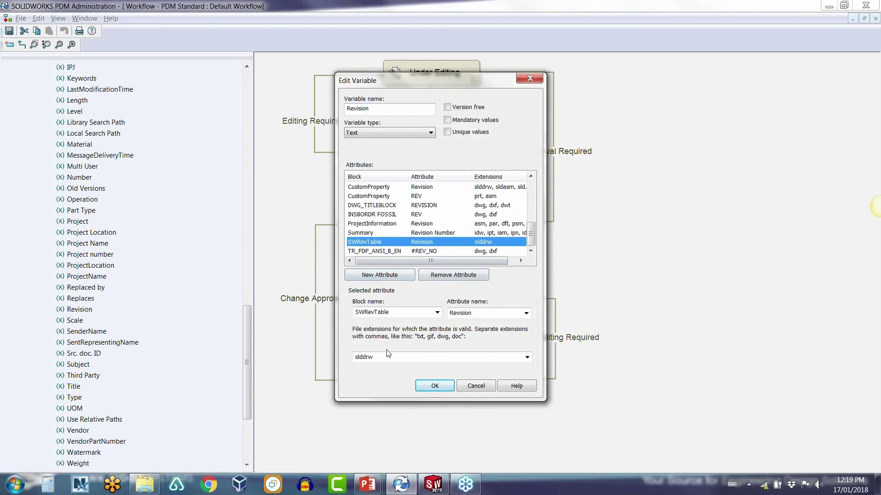
pyautogui.doubleClick(358, 314)
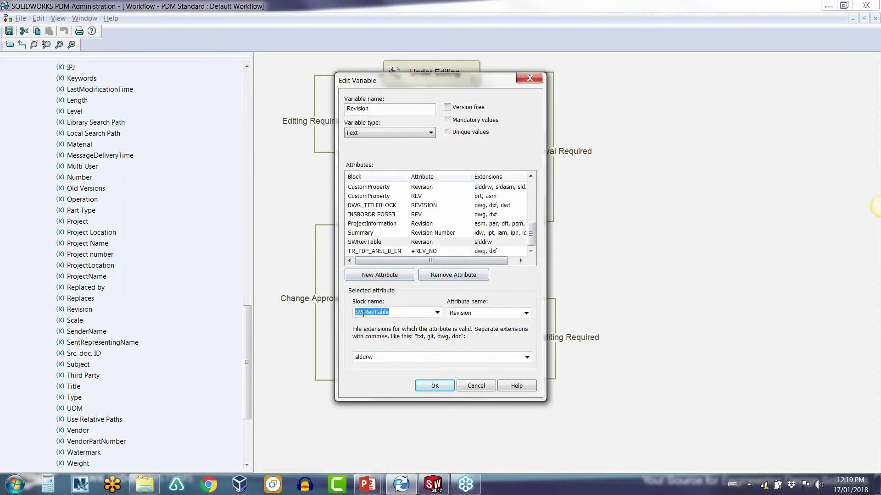
pyautogui.moveTo(364, 315)
pyautogui.mouseDown()
pyautogui.moveTo(394, 314)
pyautogui.moveTo(351, 312)
pyautogui.mouseUp()
pyautogui.click(394, 314)
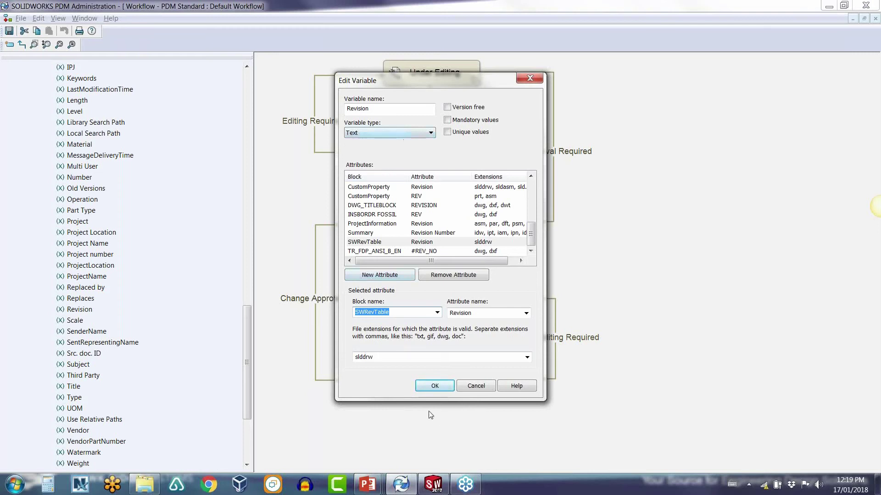
pyautogui.click(475, 386)
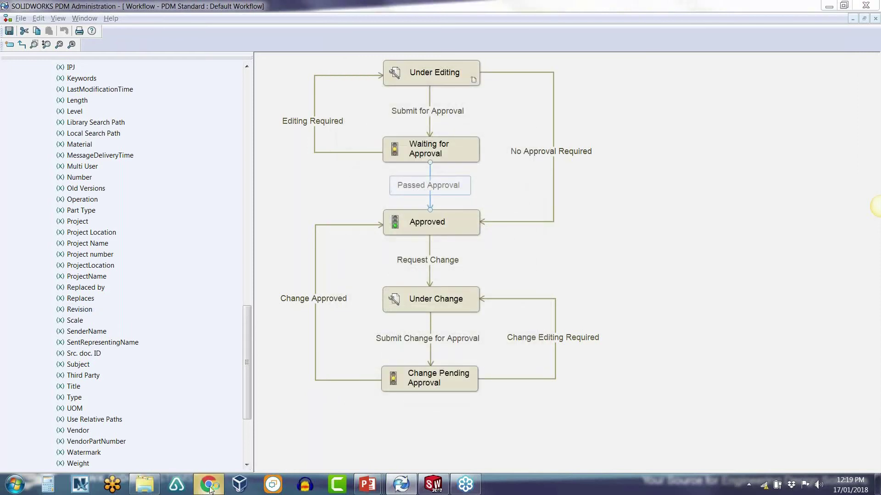
# Step: Go to hawkridgesys.com in Chrome and open its Videos page
pyautogui.click(209, 486)
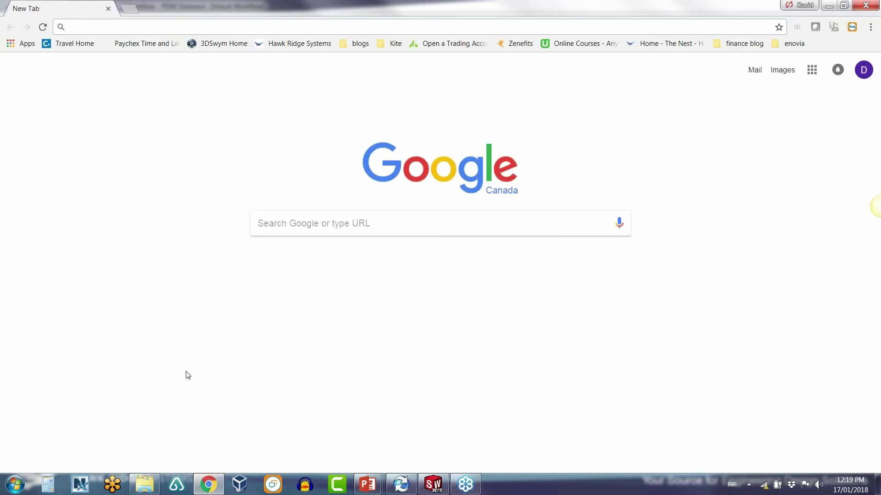
pyautogui.write('hawkri')
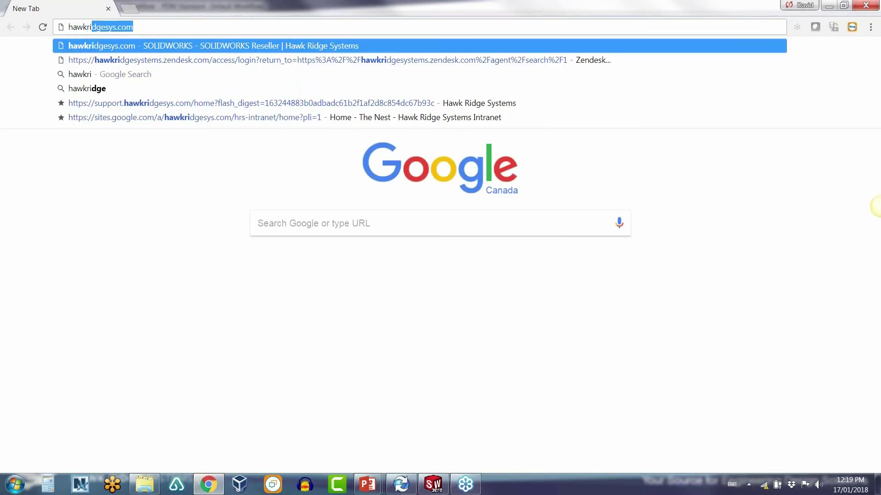
pyautogui.press('Return')
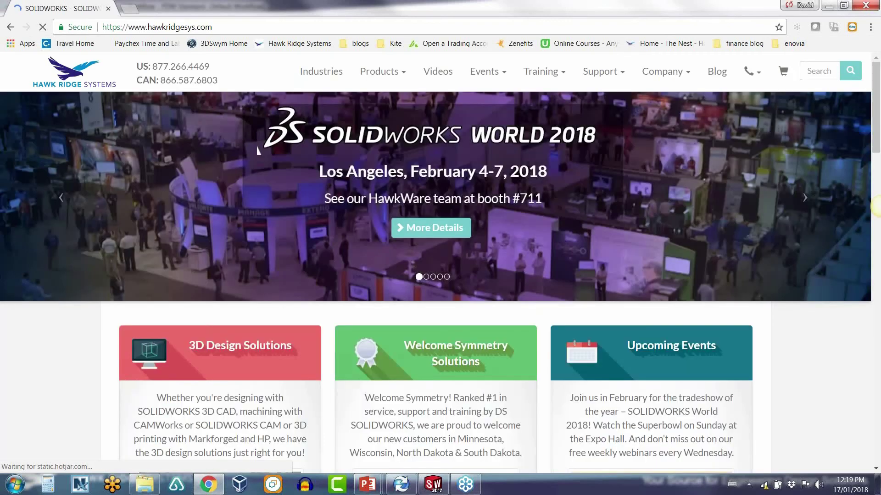
pyautogui.click(438, 72)
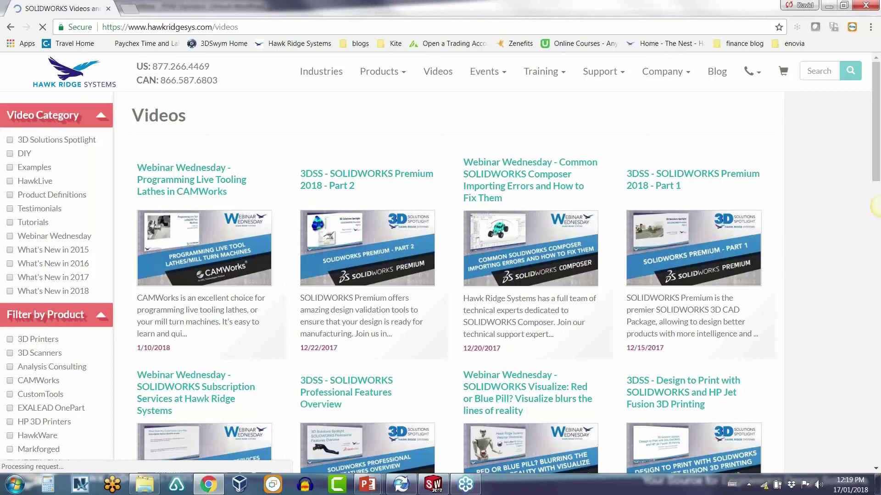
# Step: Filter the videos to SOLIDWORKS PDM, then return to the PowerPoint slide show
pyautogui.moveTo(147, 369)
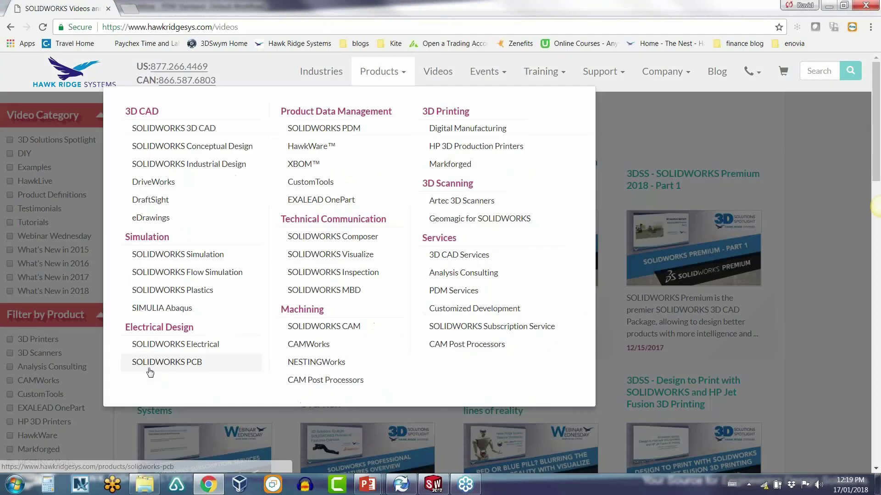
pyautogui.scroll(-5, 78, 390)
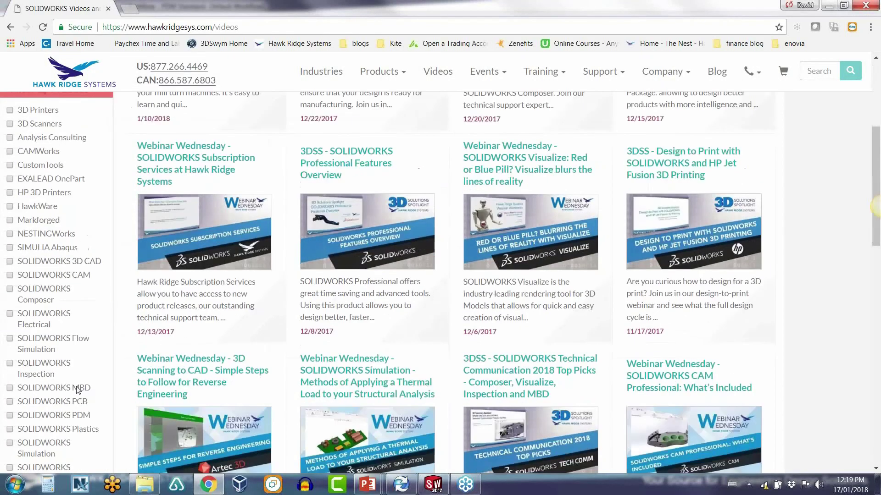
pyautogui.scroll(-1, 77, 389)
pyautogui.click(64, 358)
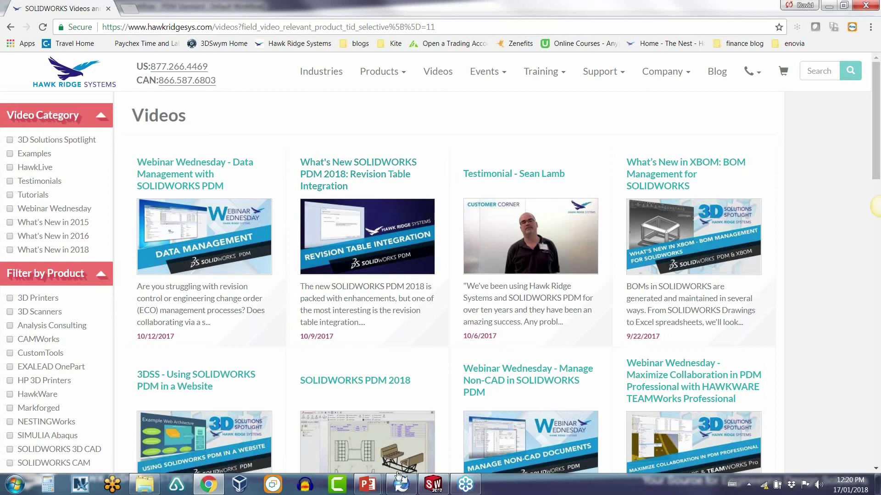
pyautogui.moveTo(367, 485)
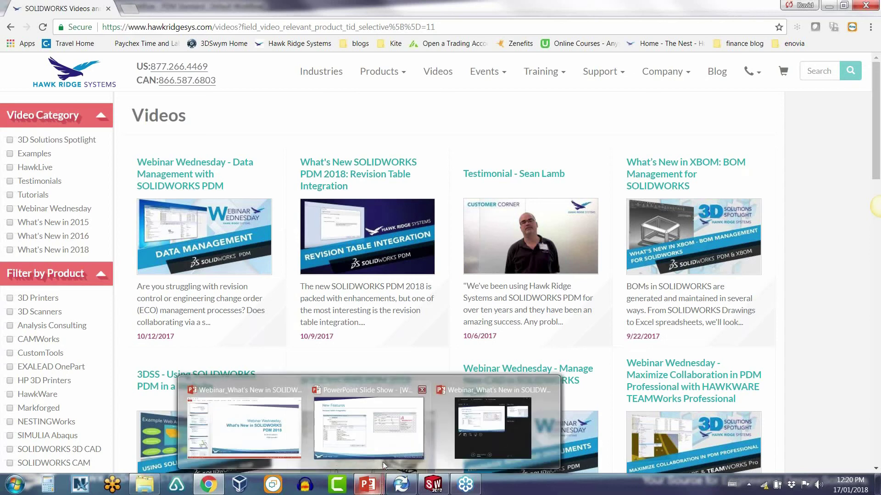
pyautogui.click(382, 461)
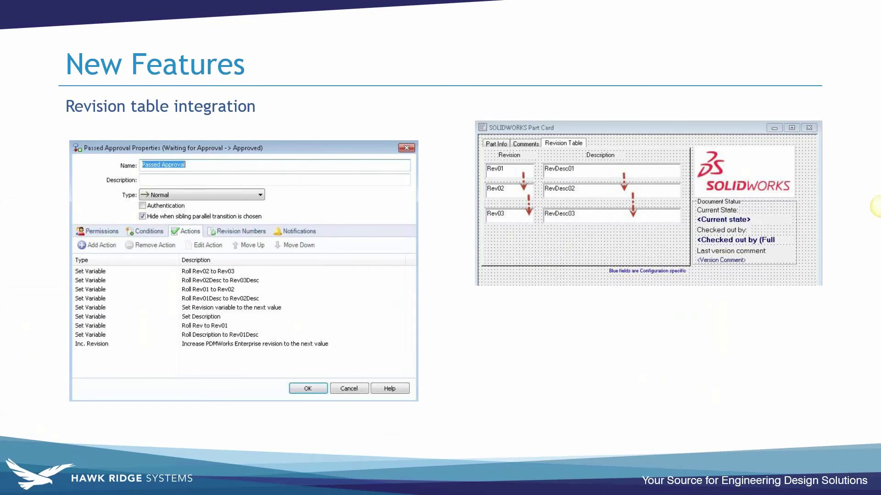
# Step: Advance to the Enhancements slide, then bring back the Hawk Ridge PDM videos page
pyautogui.press('Right')
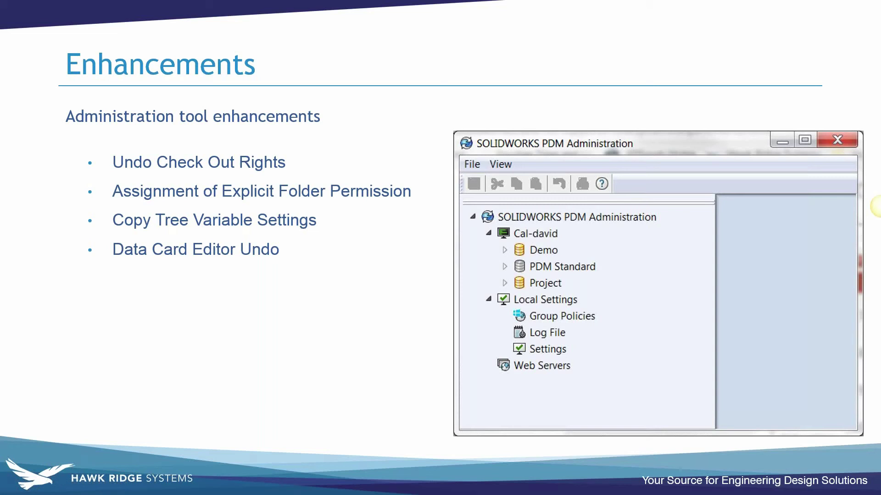
pyautogui.hotkey('alt', 'Tab')
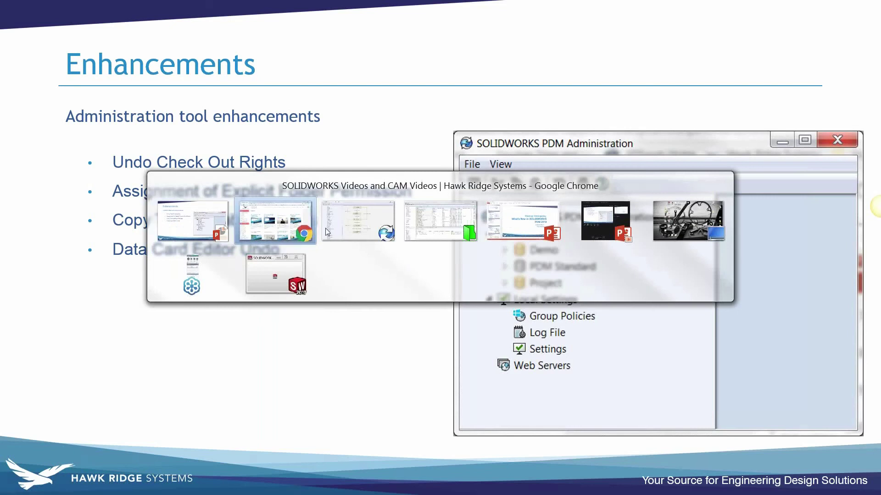
pyautogui.click(243, 212)
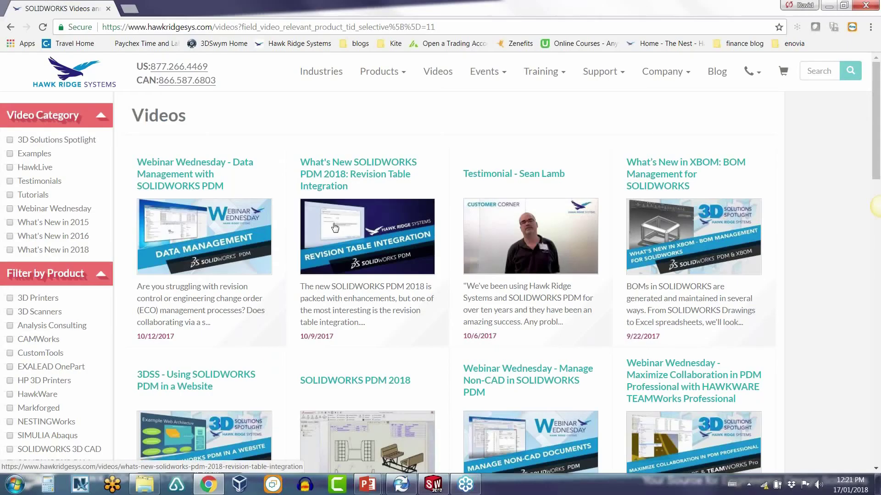
pyautogui.hotkey('alt', 'Tab')
# Step: Open the SolidWorks Assembly Card from Cards > File Cards in the card editor
pyautogui.click(398, 198)
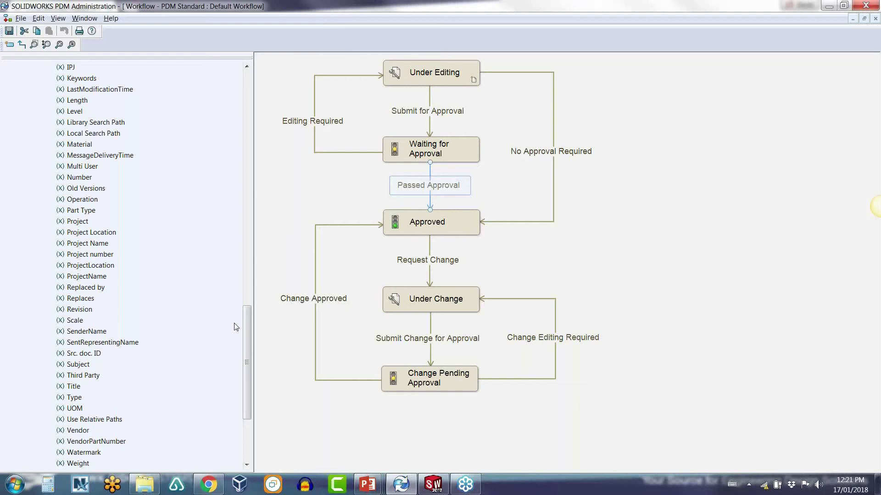
pyautogui.scroll(5, 92, 271)
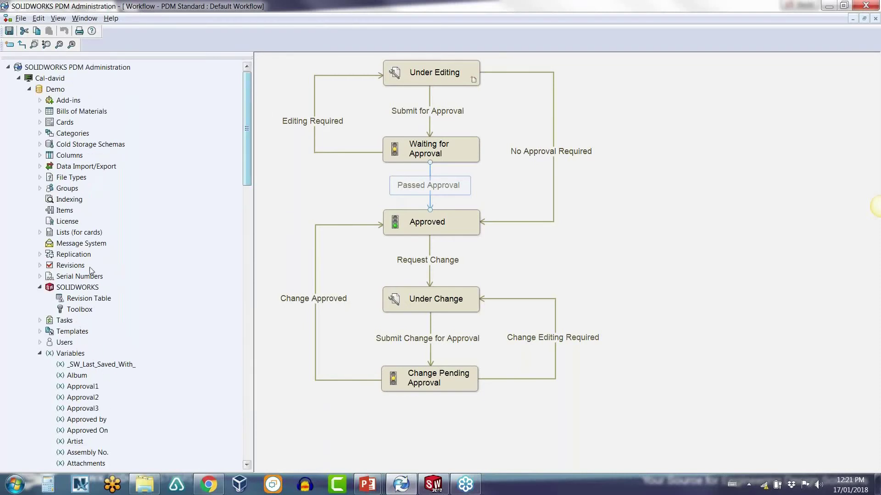
pyautogui.doubleClick(63, 133)
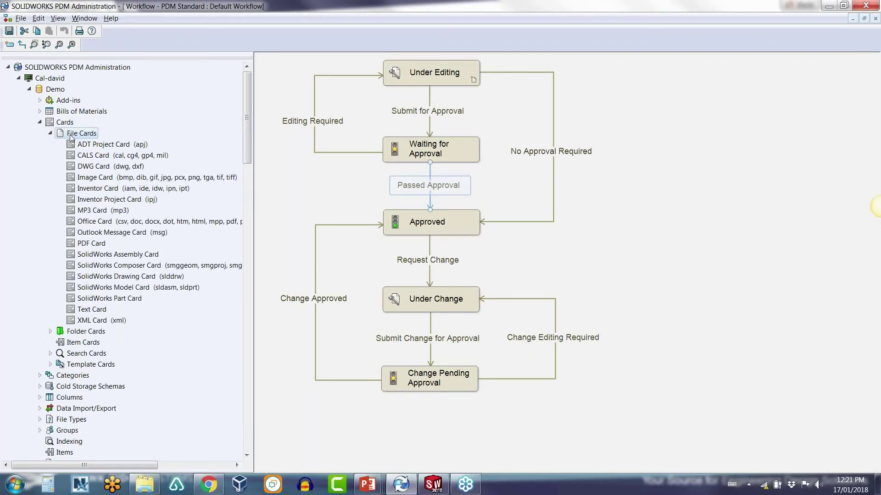
pyautogui.click(118, 256)
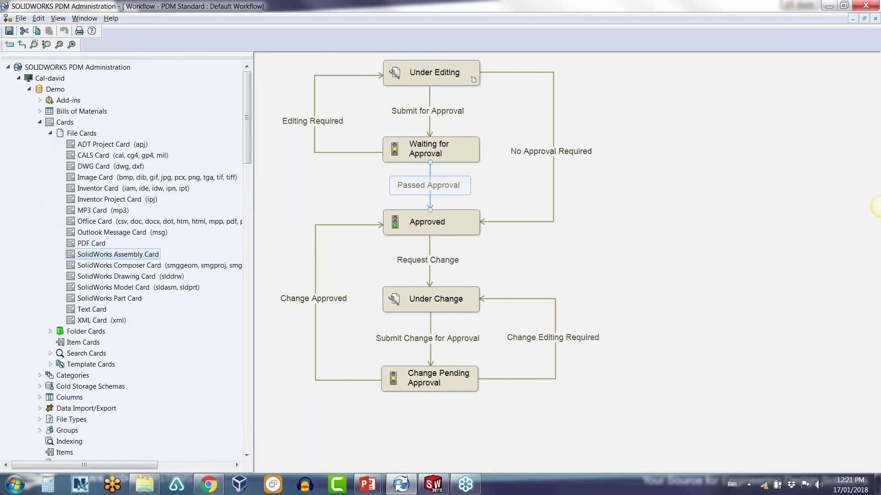
pyautogui.doubleClick(119, 254)
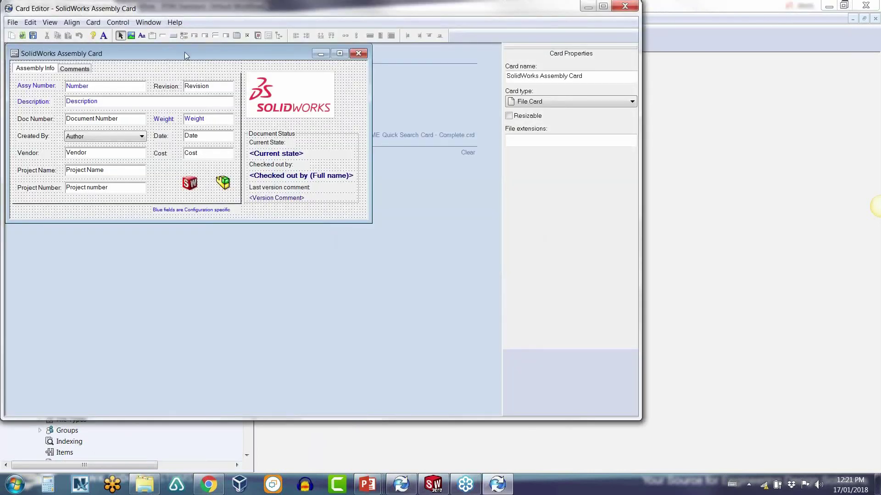
pyautogui.moveTo(185, 53); pyautogui.dragTo(228, 72)
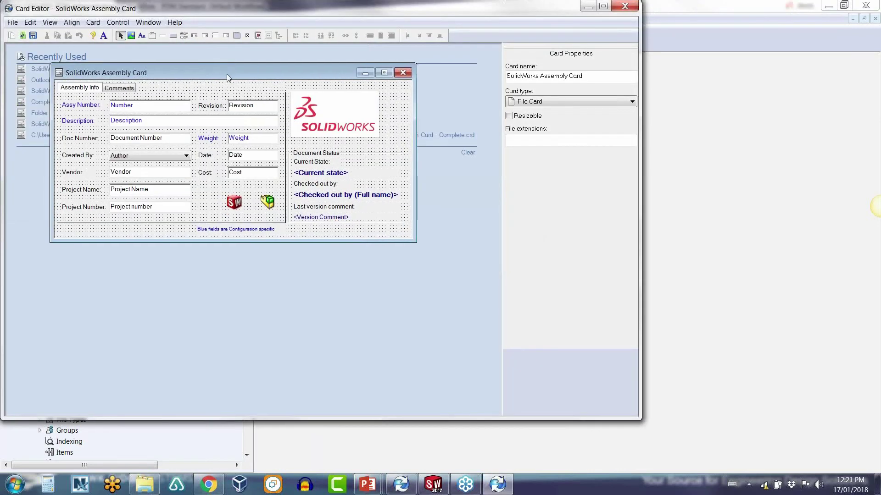
# Step: Align the Project number, Project Name, Vendor and Author fields, then undo the alignment
pyautogui.click(178, 208)
pyautogui.keyDown('ctrl'); pyautogui.click(177, 191); pyautogui.keyUp('ctrl')
pyautogui.keyDown('ctrl'); pyautogui.click(175, 173); pyautogui.keyUp('ctrl')
pyautogui.keyDown('ctrl'); pyautogui.click(175, 156); pyautogui.keyUp('ctrl')
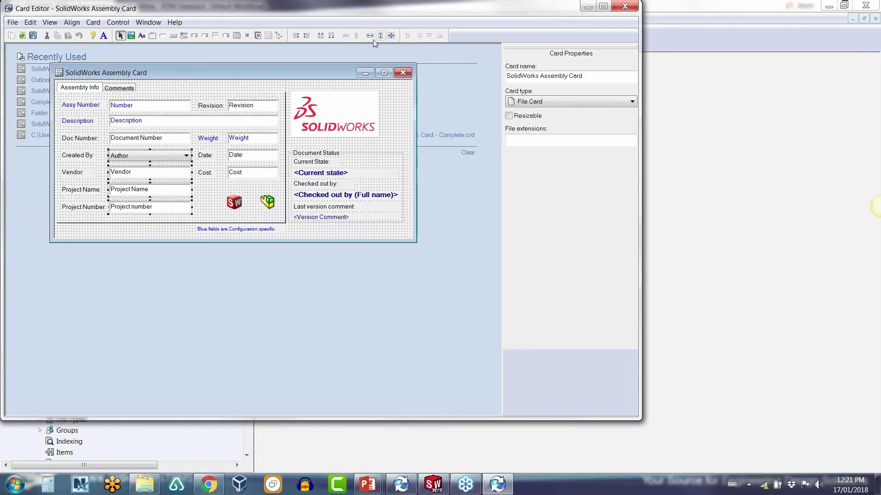
pyautogui.click(323, 36)
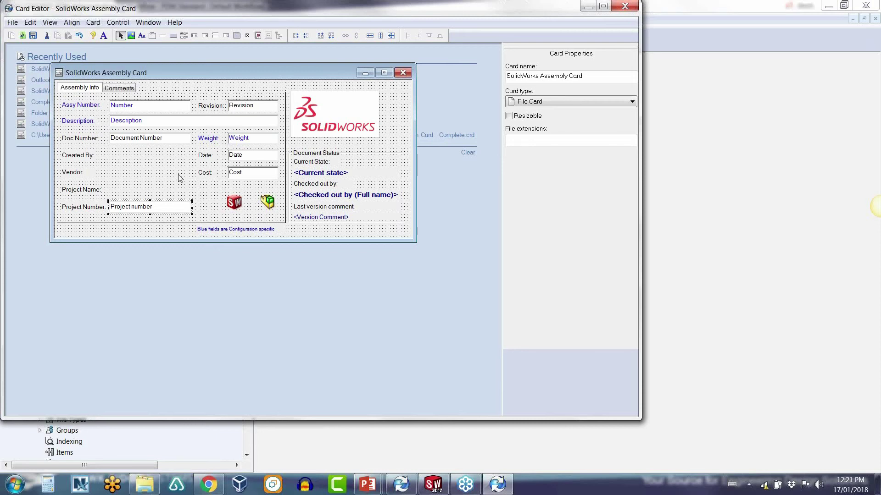
pyautogui.click(31, 22)
pyautogui.click(45, 79)
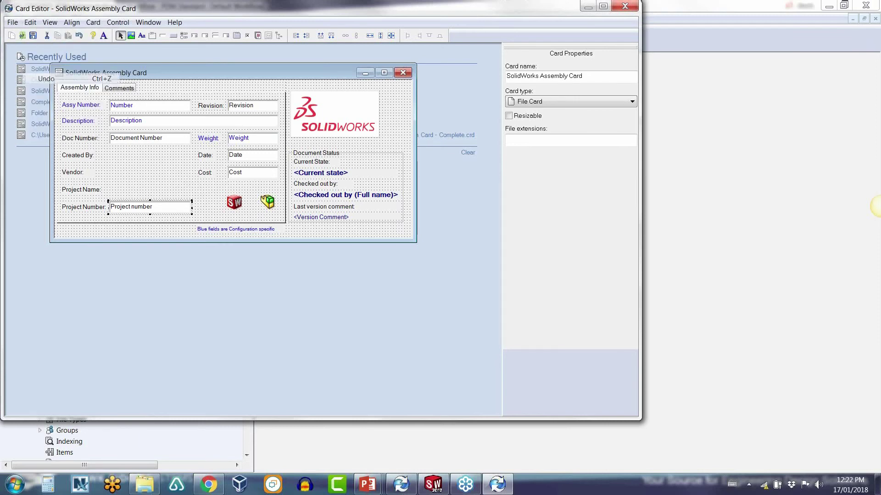
# Step: Delete the Project number box, restore it with Ctrl+Z, and close the card without saving
pyautogui.click(216, 191)
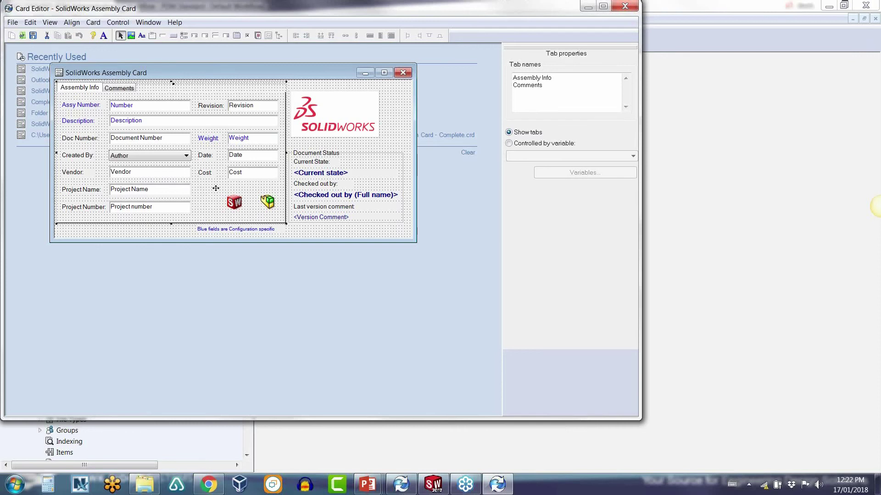
pyautogui.moveTo(179, 209); pyautogui.dragTo(201, 209)
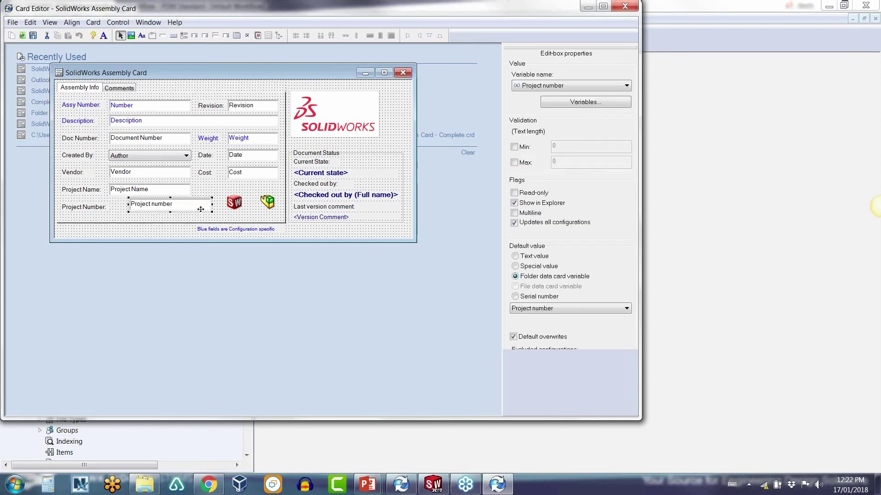
pyautogui.press('Delete')
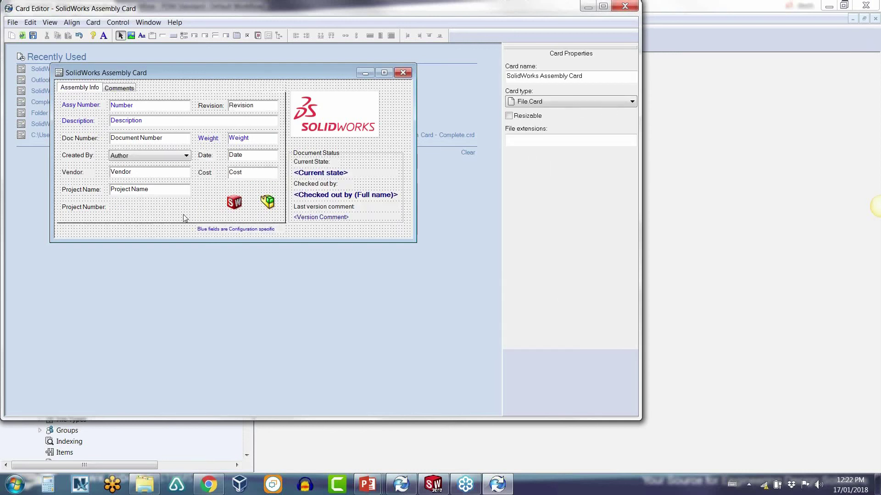
pyautogui.hotkey('ctrl', 'z')
pyautogui.moveTo(185, 206); pyautogui.dragTo(166, 209)
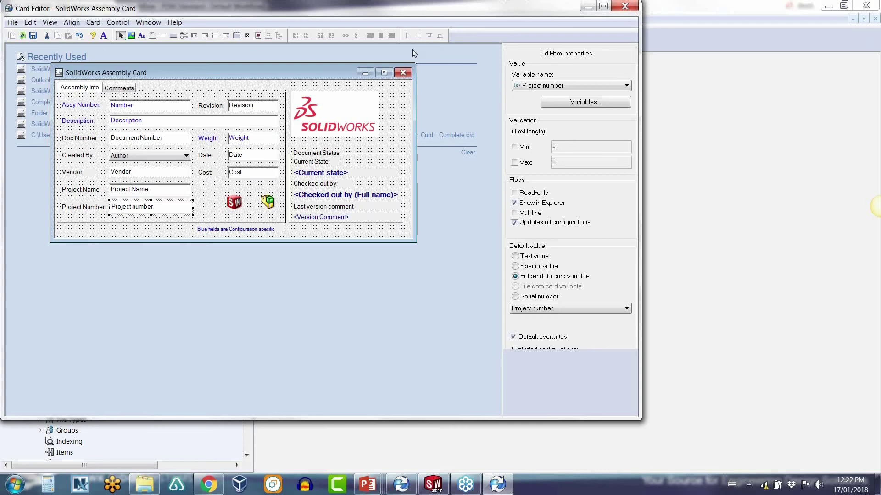
pyautogui.click(627, 6)
pyautogui.click(375, 239)
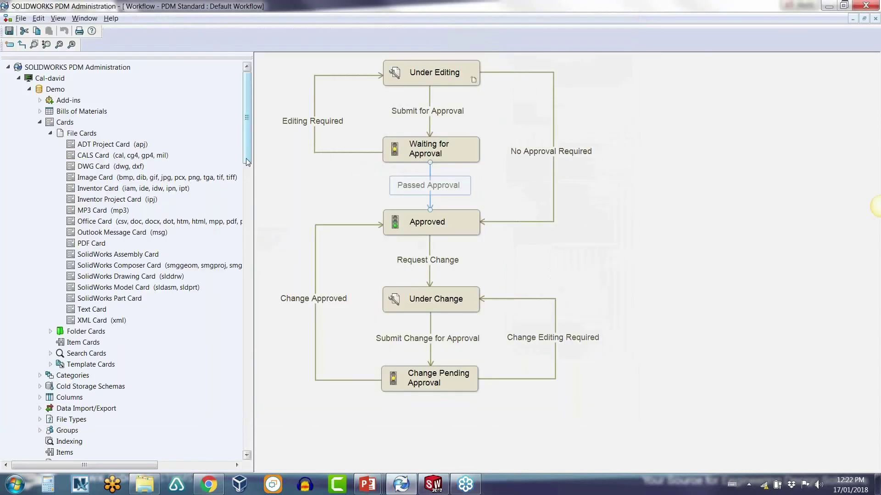
# Step: Expand Groups and Users and open the Administrators group's Administrative Permissions
pyautogui.moveTo(248, 162); pyautogui.dragTo(239, 177)
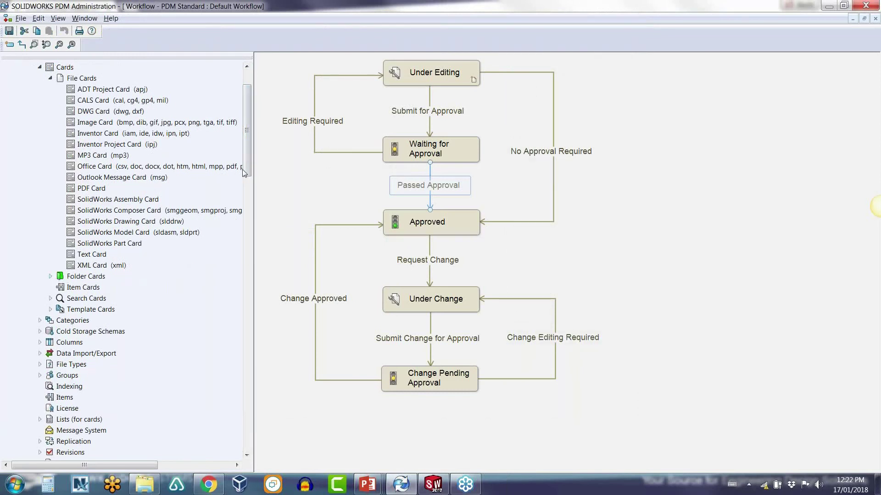
pyautogui.moveTo(244, 171); pyautogui.dragTo(247, 200)
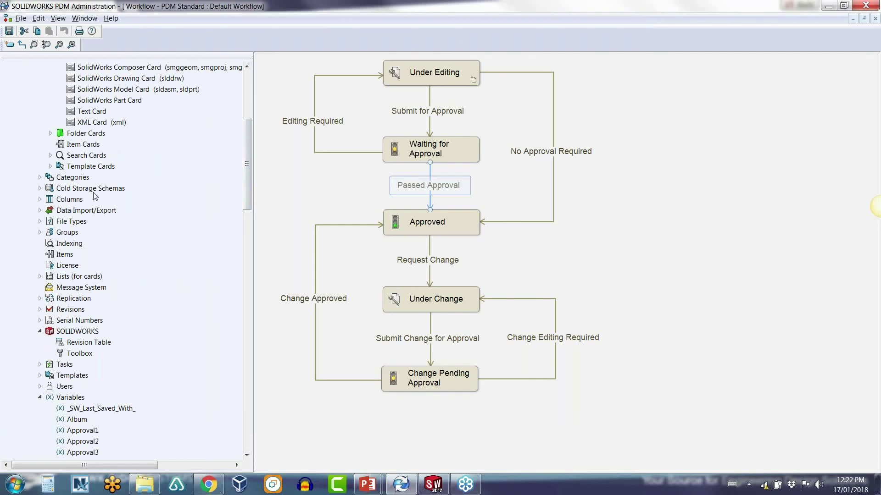
pyautogui.doubleClick(68, 234)
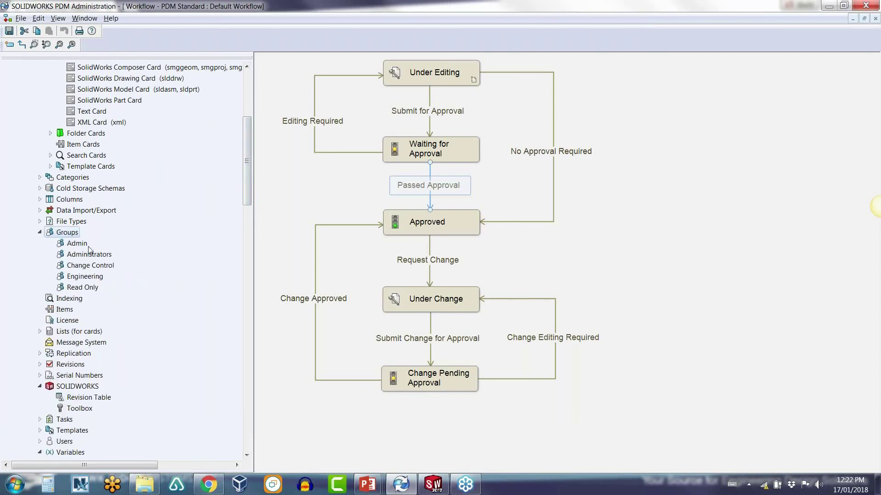
pyautogui.doubleClick(67, 441)
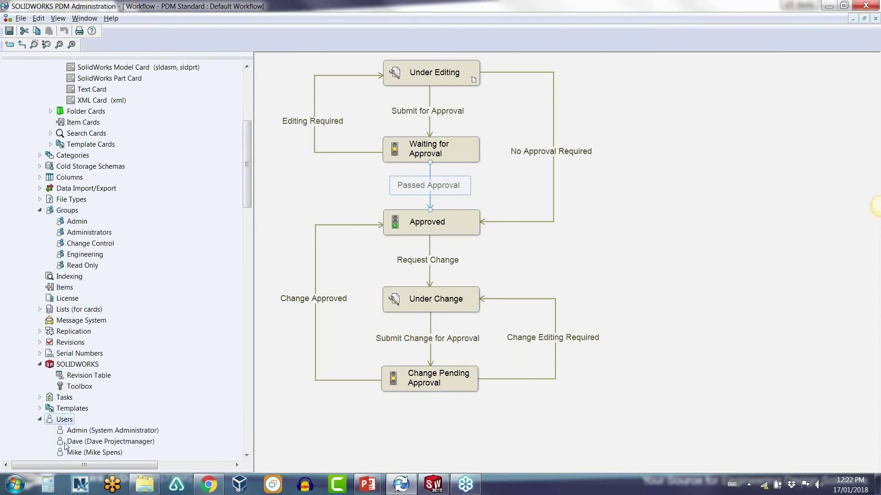
pyautogui.click(82, 233)
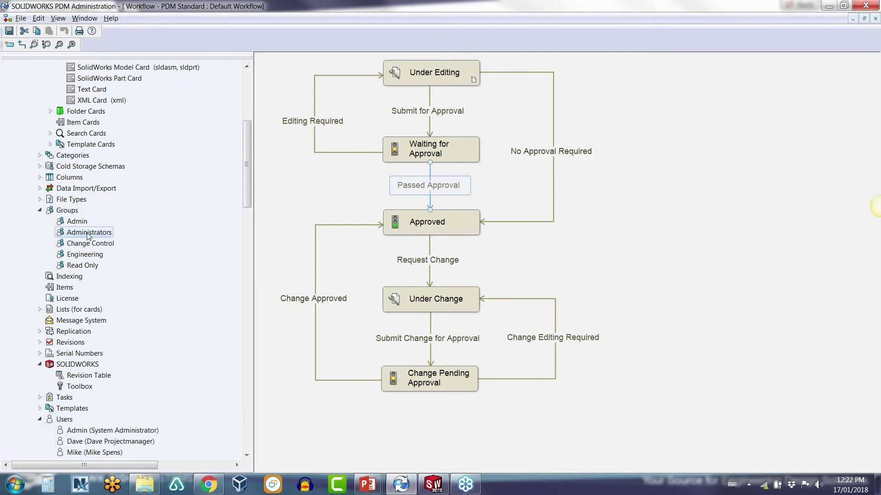
pyautogui.doubleClick(91, 234)
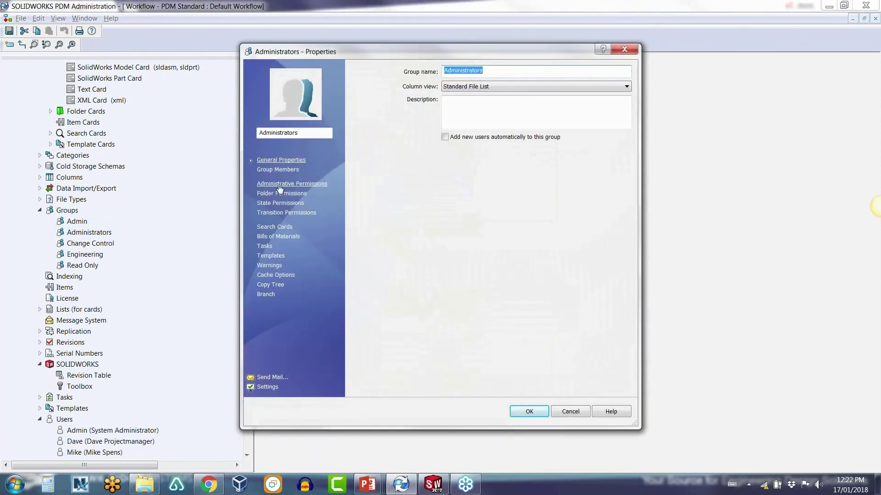
pyautogui.click(292, 184)
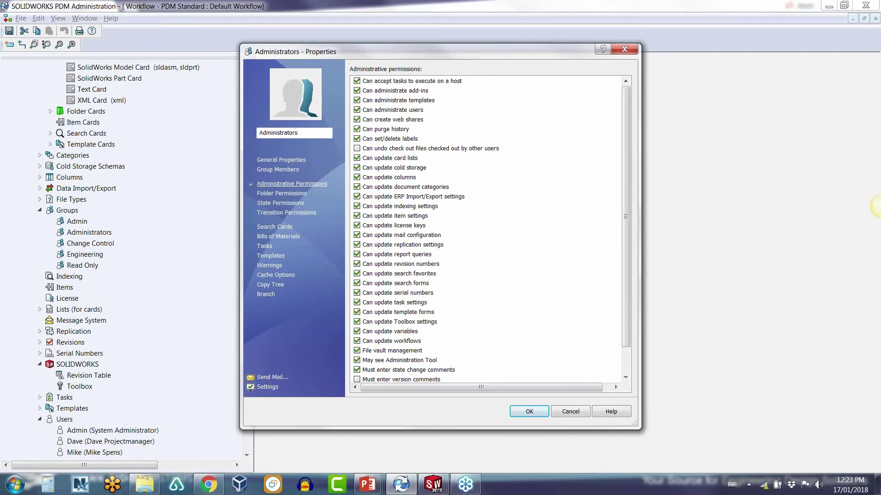
# Step: Show the Administrators group's Folder Permissions for the Demo vault folders
pyautogui.click(880, 206)
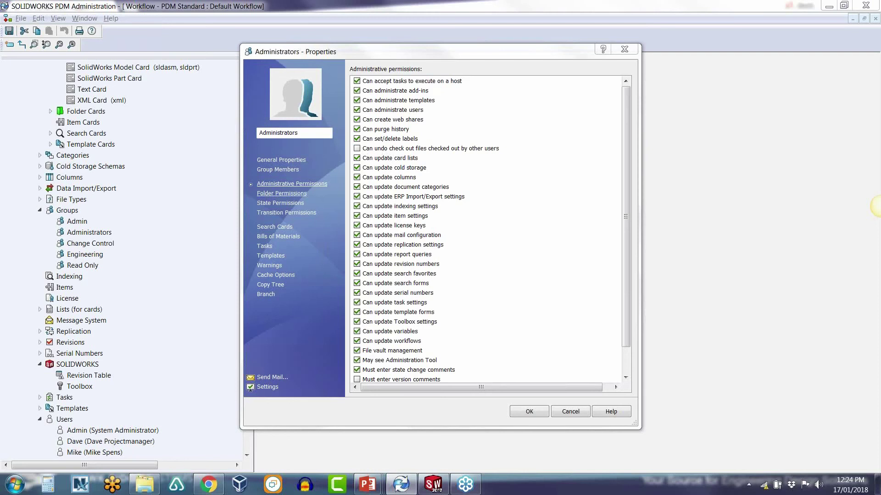
pyautogui.click(300, 194)
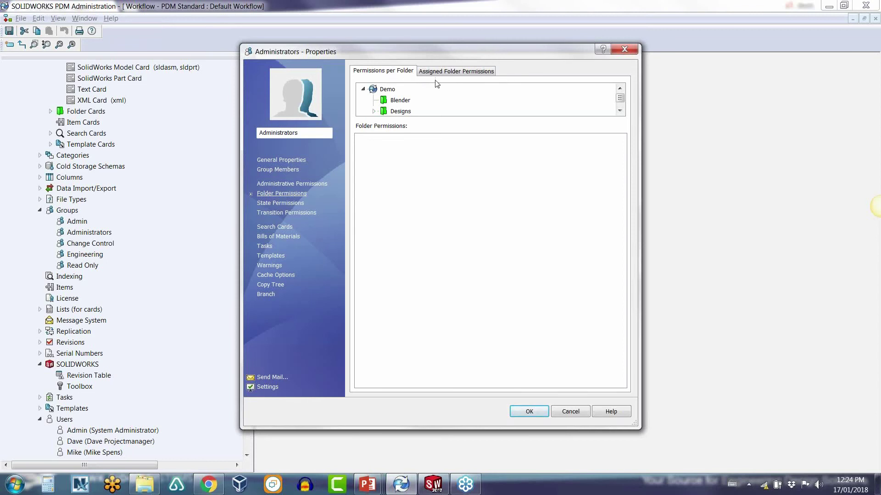
# Step: Review permissions for the Demo, Blender, Designs and DXF folders
pyautogui.click(387, 90)
pyautogui.click(395, 101)
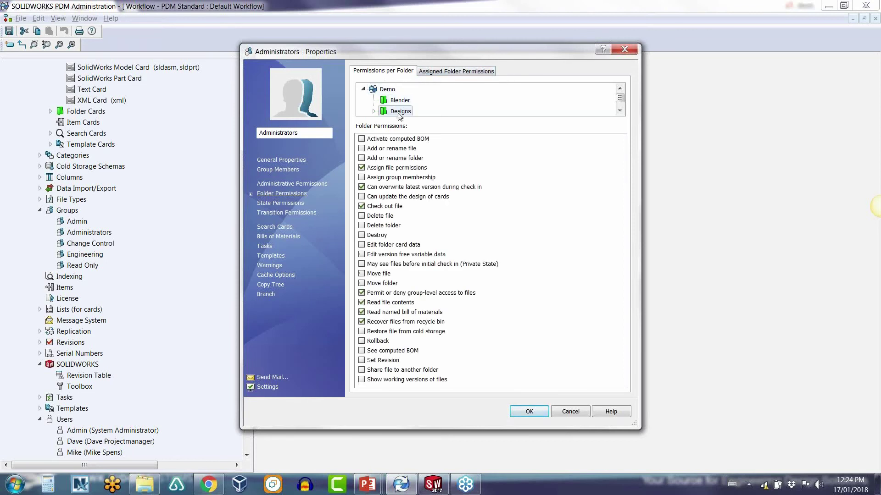
pyautogui.click(387, 111)
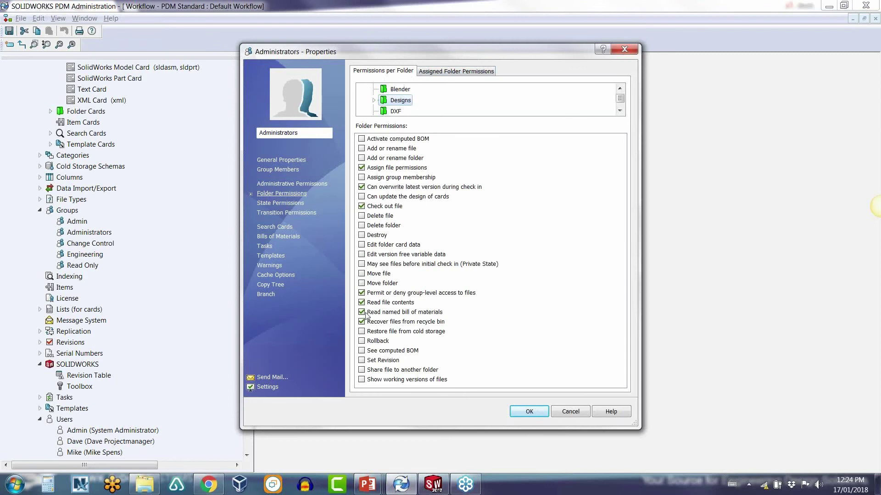
pyautogui.click(395, 112)
# Step: Check assigned folder permissions on C:\Demo, C:\Demo\Blender and C:\Demo\Designs
pyautogui.click(447, 74)
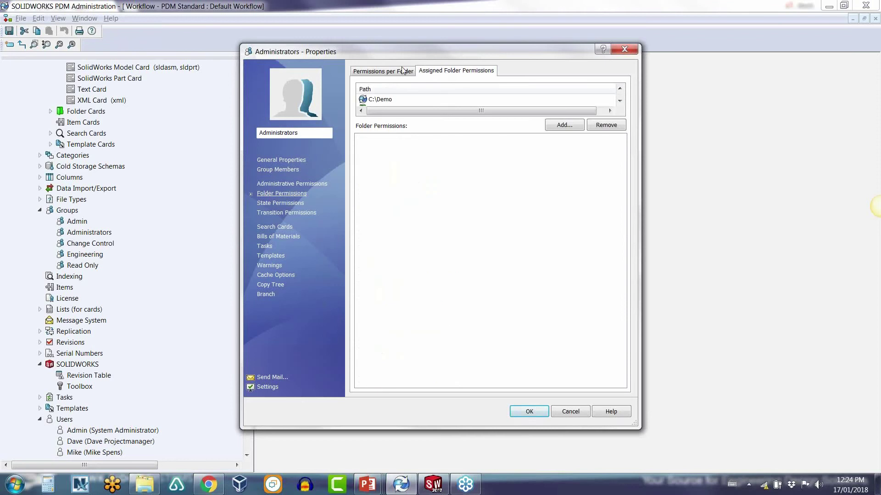
pyautogui.click(382, 100)
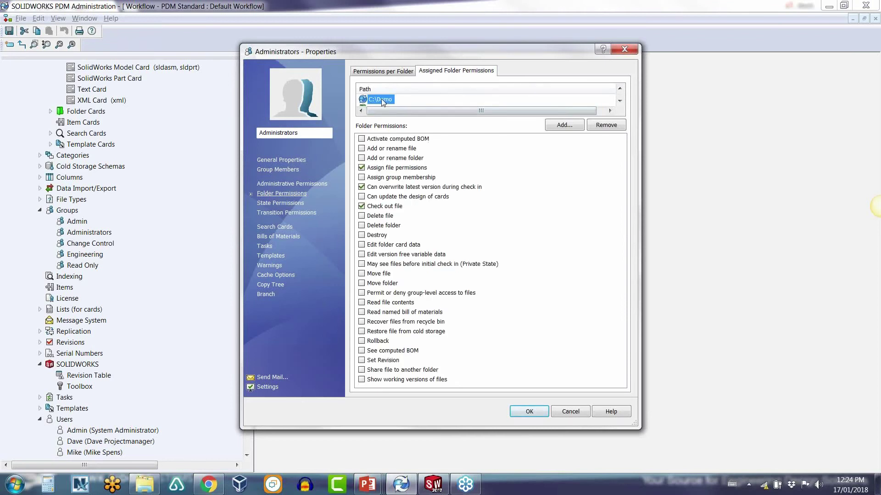
pyautogui.press('Down')
pyautogui.scroll(1, 384, 100)
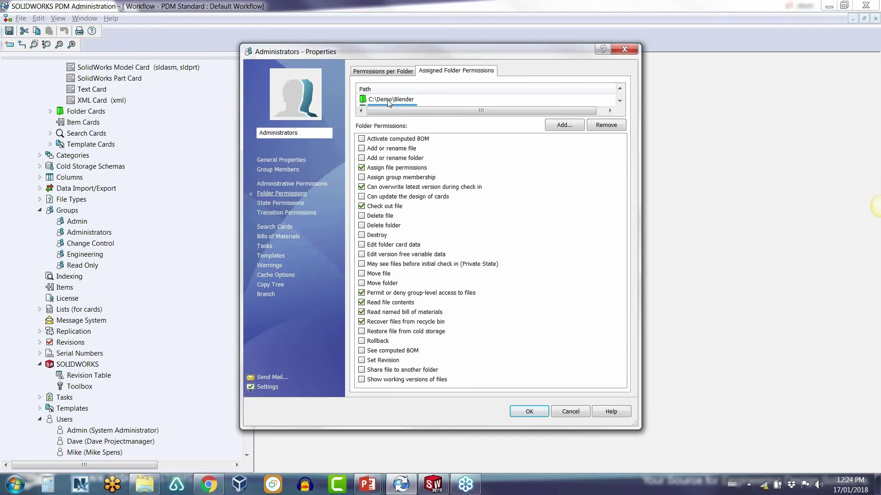
pyautogui.click(388, 100)
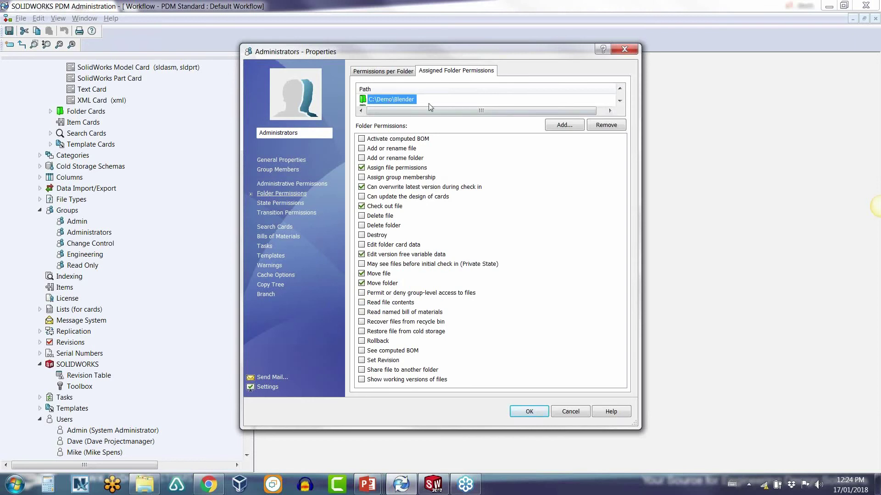
pyautogui.scroll(-1, 430, 106)
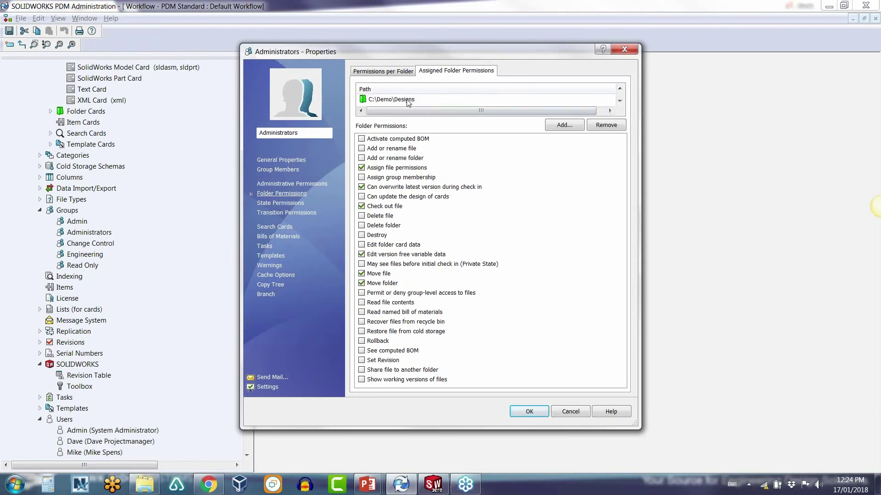
pyautogui.click(408, 100)
pyautogui.scroll(1, 414, 103)
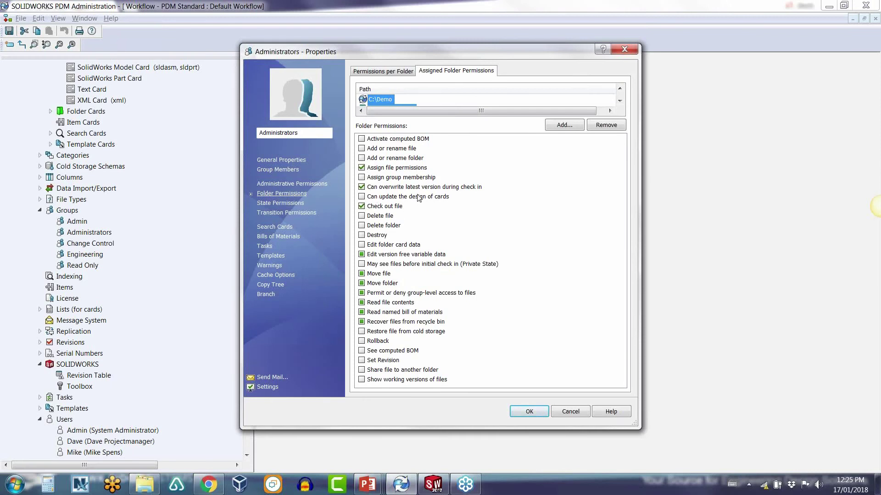
# Step: Tick the Delete folder and Delete file permissions, then untick them again
pyautogui.click(362, 226)
pyautogui.click(362, 216)
pyautogui.click(361, 226)
pyautogui.click(361, 216)
pyautogui.click(518, 191)
# Step: Open the group's Settings and cancel, then show the Copy Tree folder exclusions
pyautogui.click(267, 387)
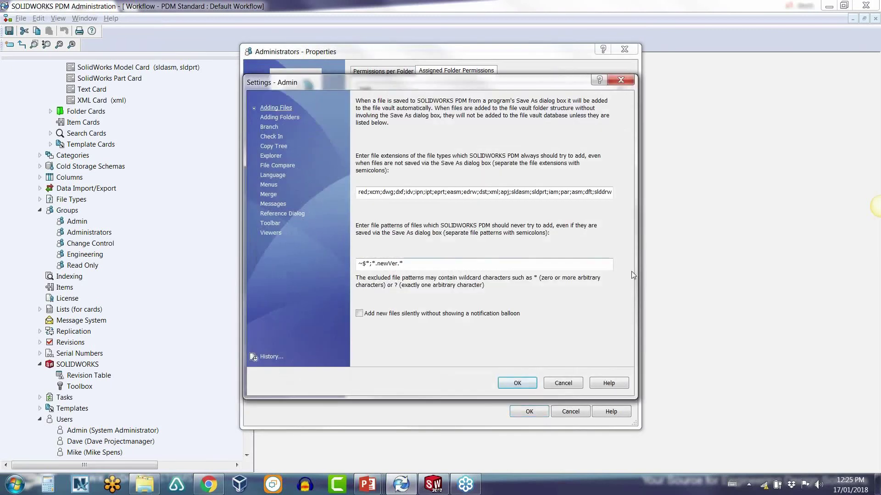
pyautogui.click(562, 383)
pyautogui.click(279, 285)
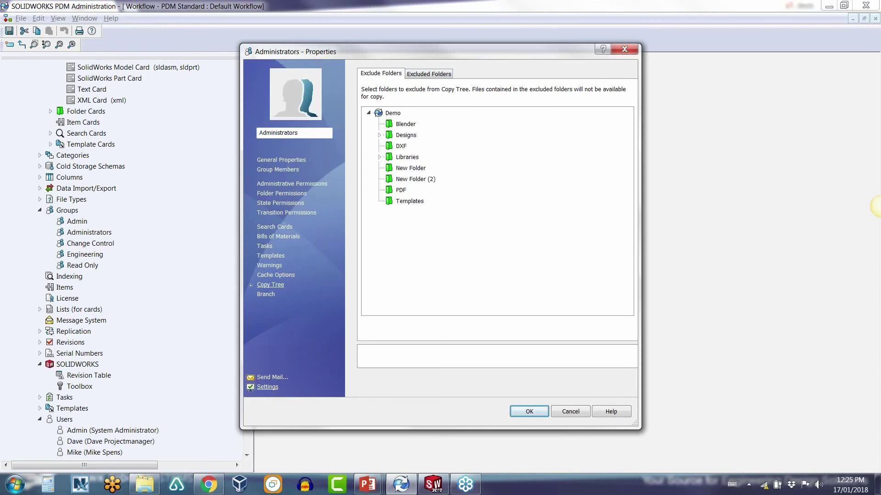
# Step: Show the Administrators group's Copy Tree settings page, with file type *.* and no variables yet
pyautogui.click(268, 387)
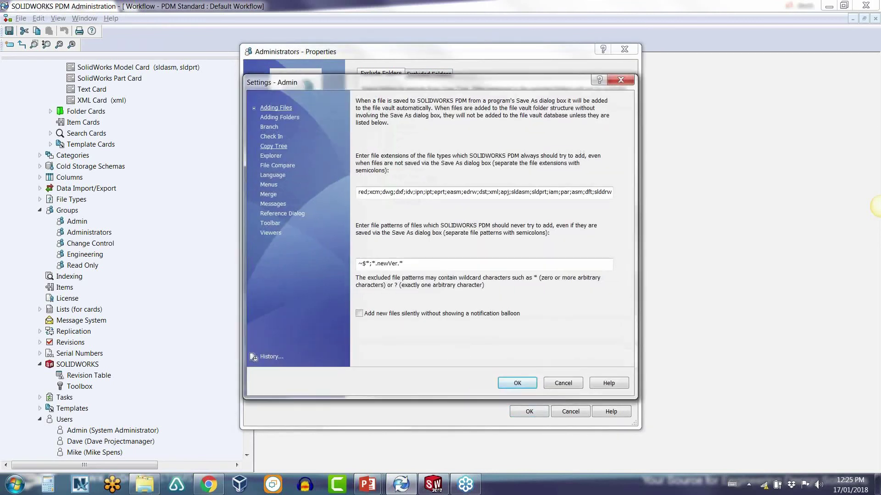
pyautogui.click(277, 146)
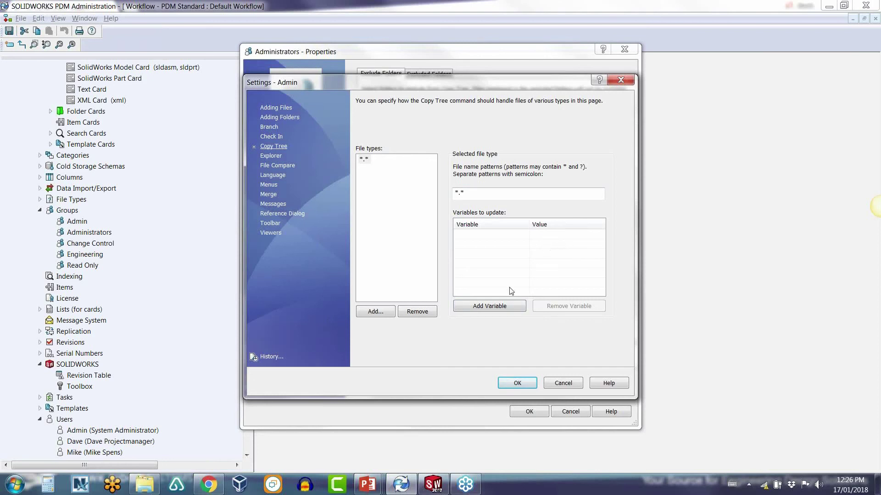
# Step: Add the Comment variable to Copy Tree updates with Today's date as its value
pyautogui.click(501, 310)
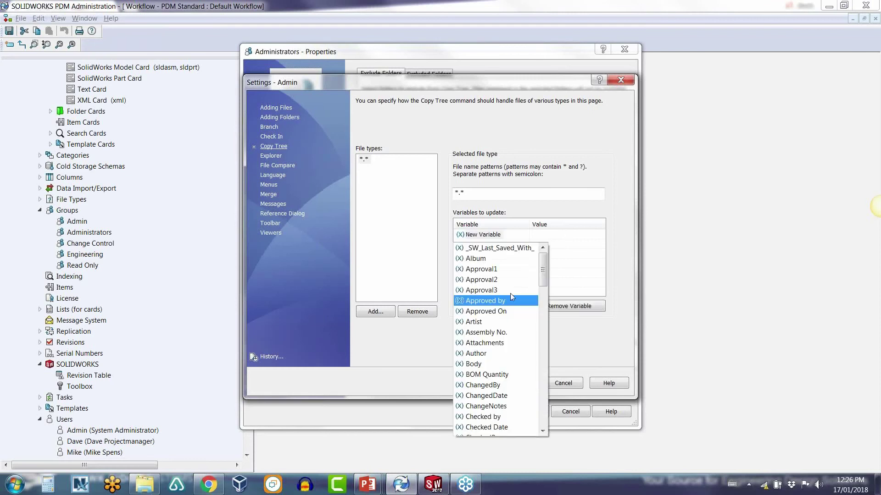
pyautogui.moveTo(543, 272); pyautogui.dragTo(545, 305)
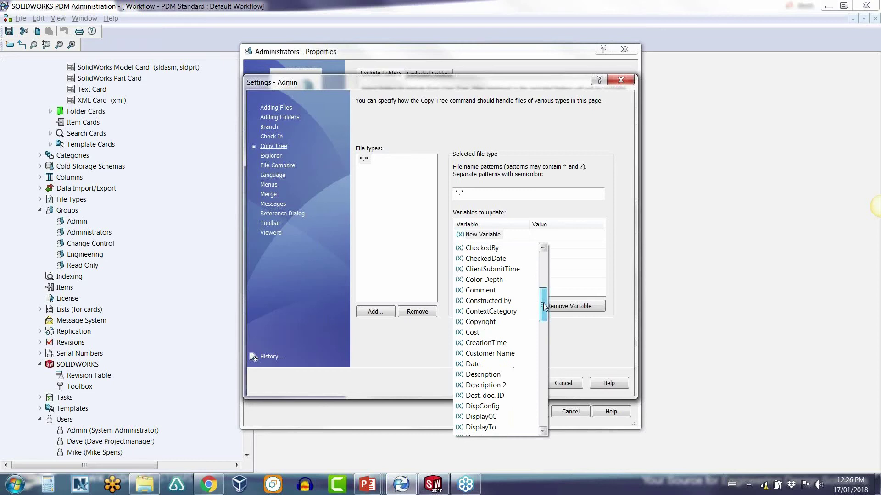
pyautogui.click(486, 290)
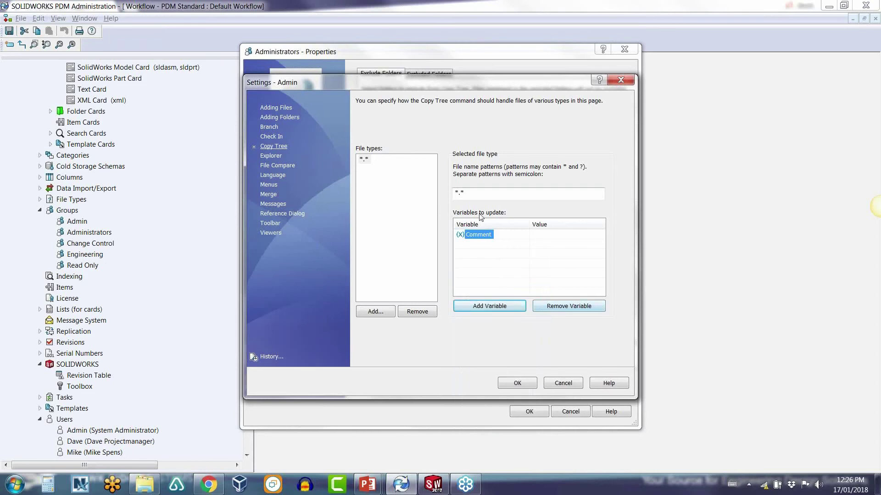
pyautogui.click(552, 234)
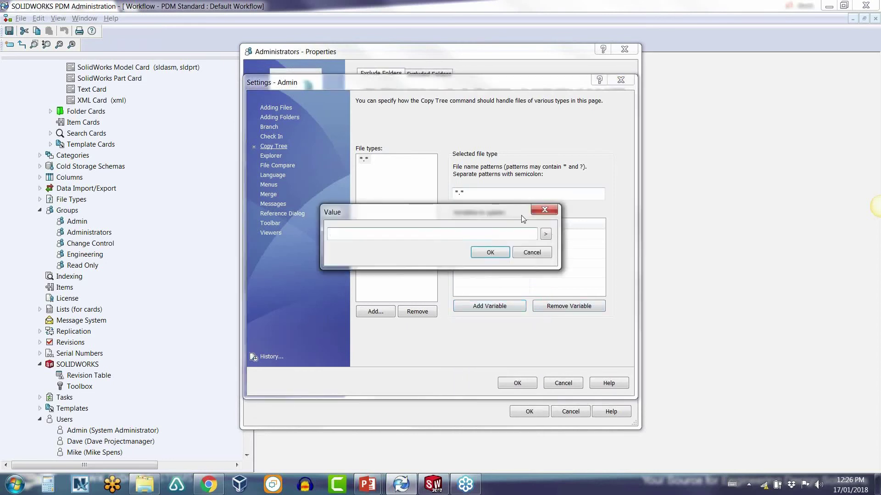
pyautogui.moveTo(521, 215); pyautogui.dragTo(543, 282)
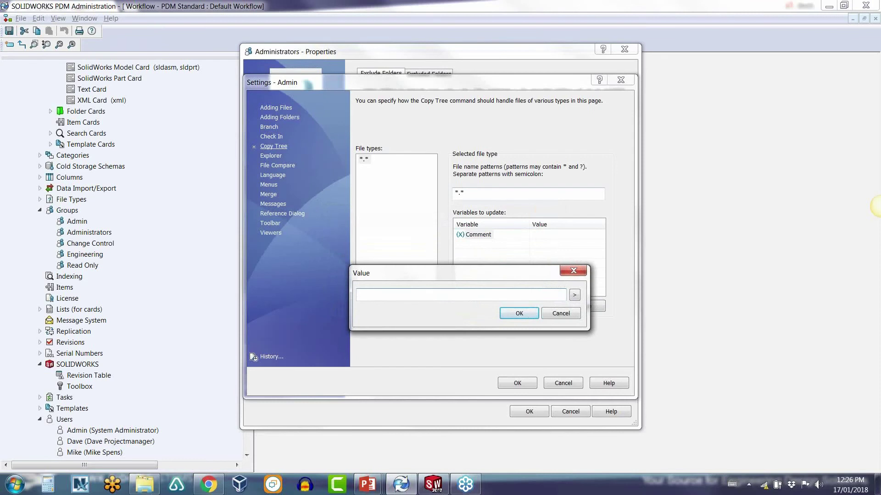
pyautogui.moveTo(487, 276); pyautogui.dragTo(495, 275)
pyautogui.click(582, 294)
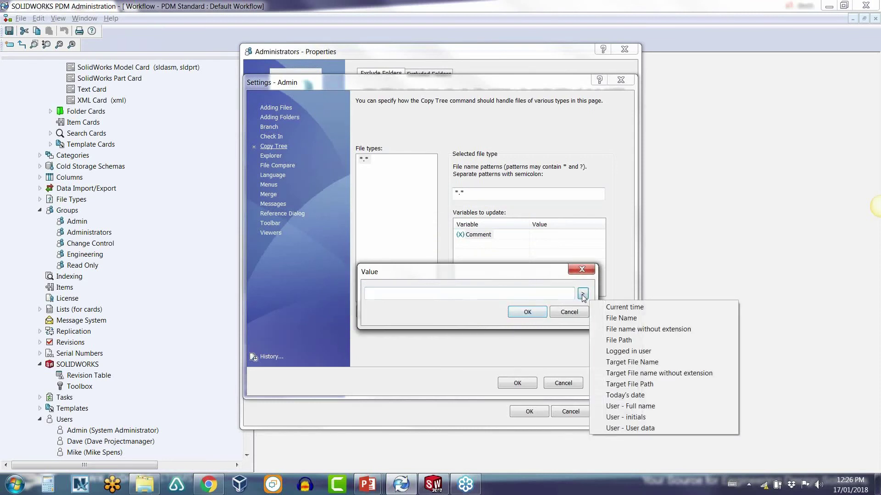
pyautogui.click(617, 395)
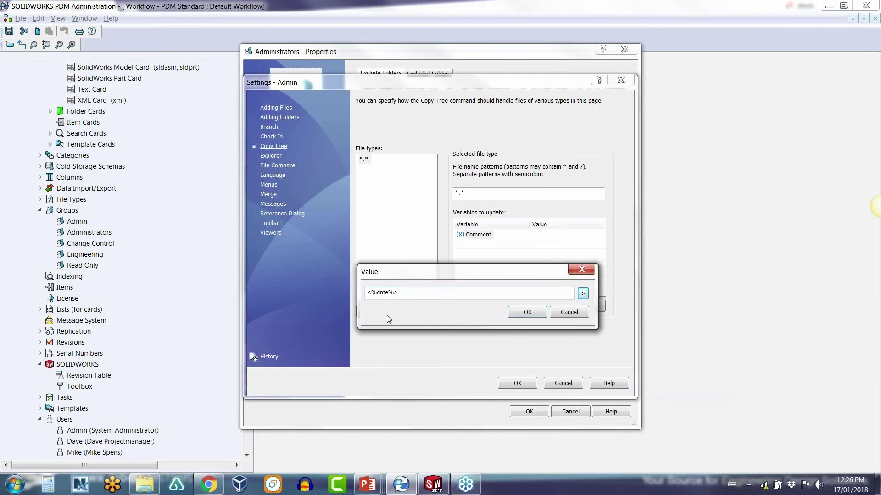
# Step: Confirm the <%date%> value, save the settings and return to the vault's P-00002 CAD Files folder
pyautogui.click(543, 312)
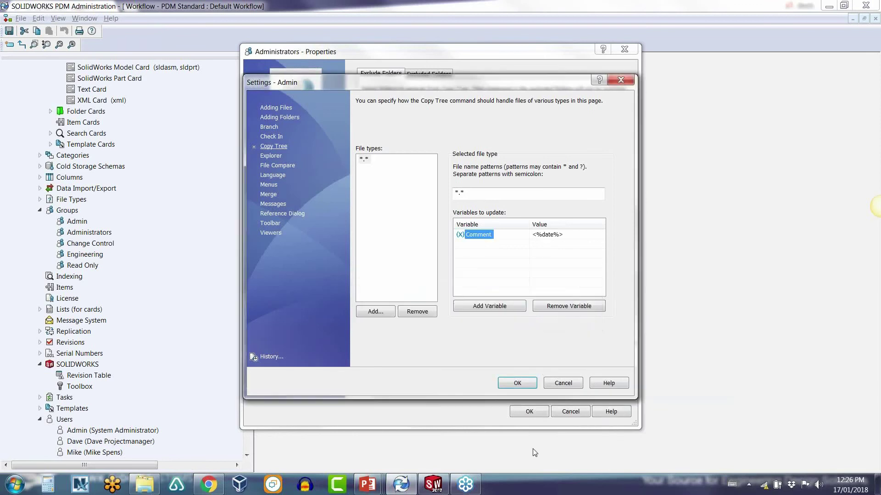
pyautogui.click(517, 383)
pyautogui.click(529, 412)
pyautogui.click(145, 487)
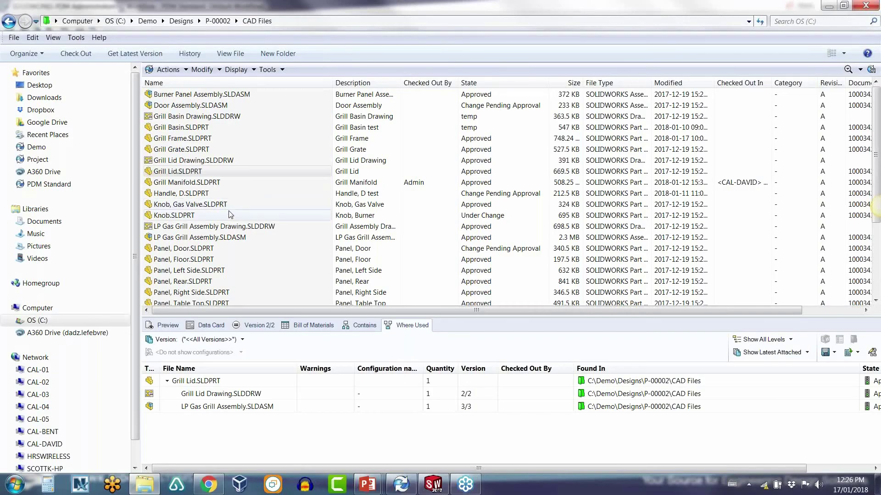
# Step: Check the Comments on the Knob, Gas Valve part's data card
pyautogui.click(205, 208)
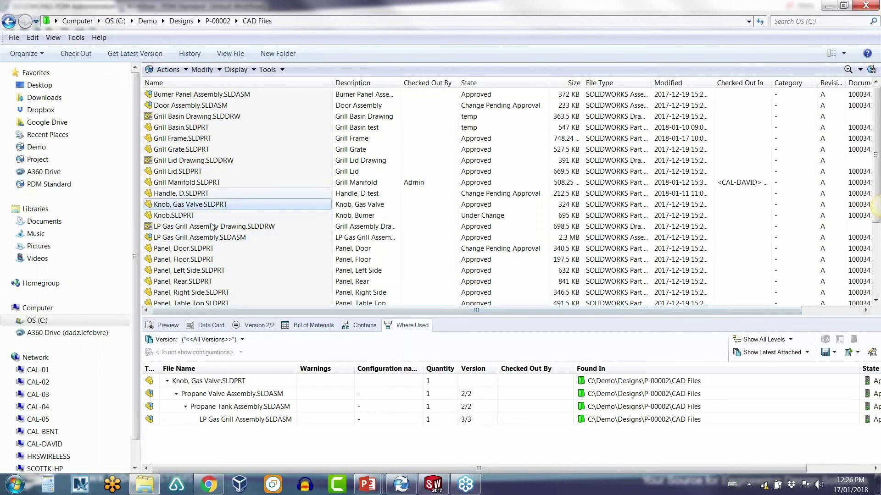
pyautogui.click(206, 325)
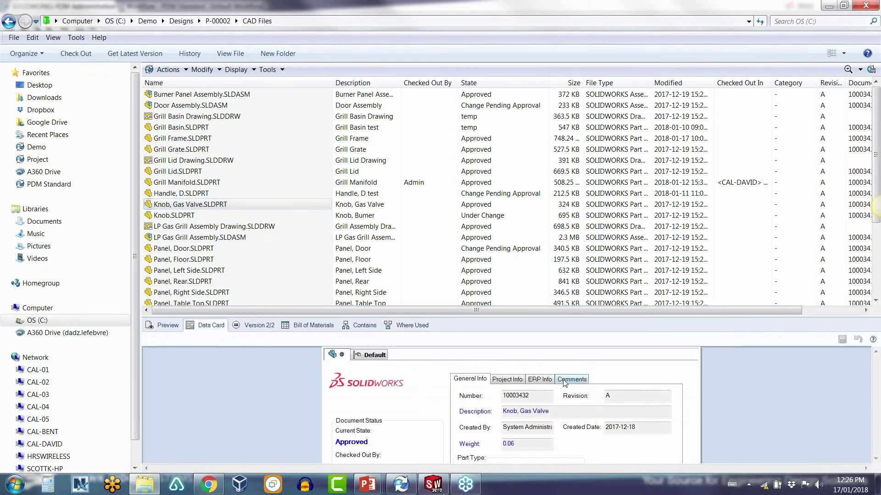
pyautogui.click(568, 379)
pyautogui.click(172, 208)
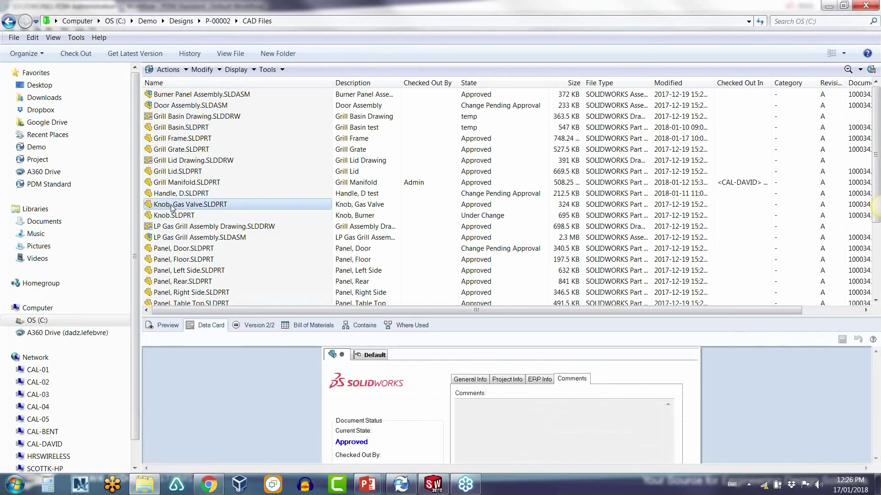
pyautogui.rightClick(172, 208)
pyautogui.click(378, 205)
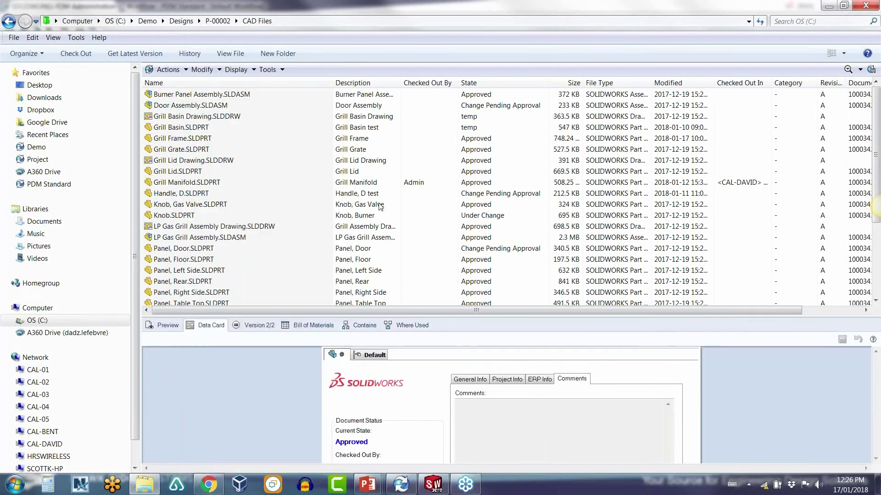
pyautogui.click(204, 205)
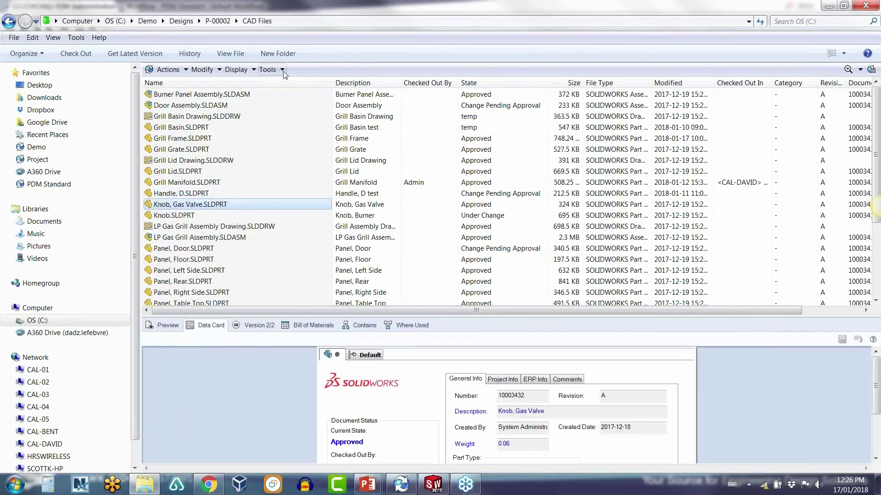
# Step: Start a Copy Tree of Knob, Gas Valve and add the suffix 'srdg' to the target name
pyautogui.click(271, 70)
pyautogui.click(293, 188)
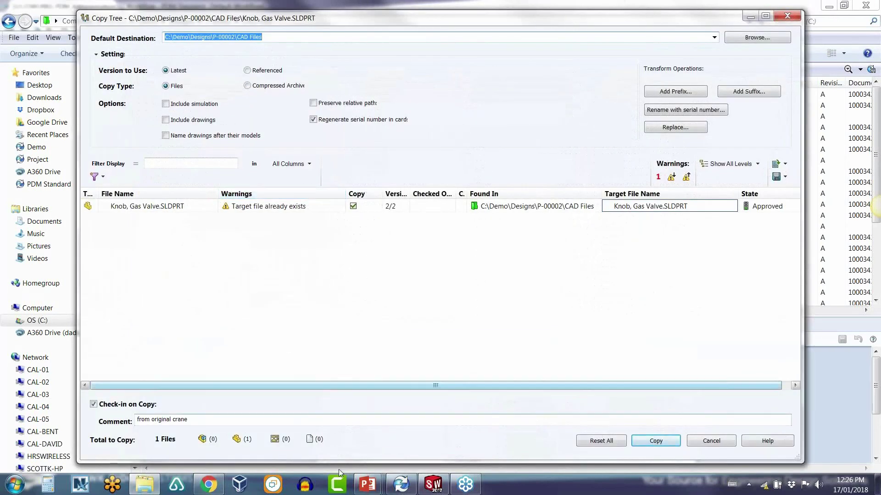
pyautogui.click(393, 486)
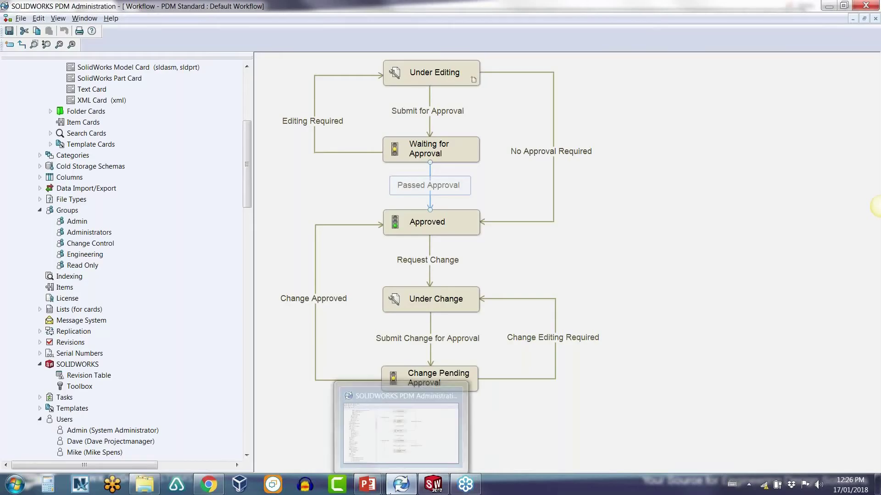
pyautogui.click(390, 487)
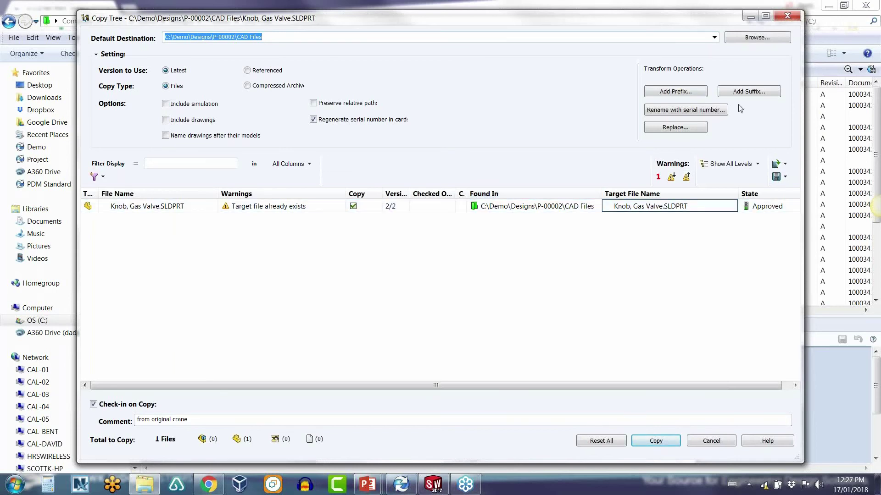
pyautogui.click(749, 91)
pyautogui.write('srdg')
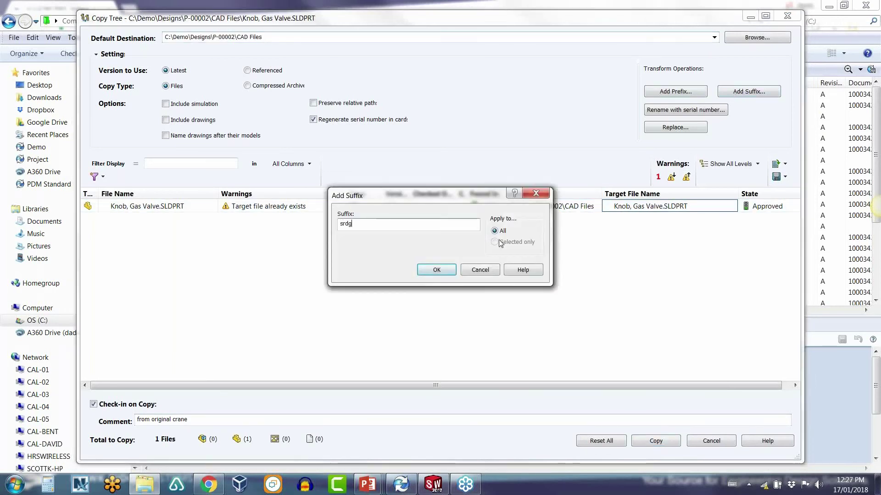
pyautogui.click(452, 272)
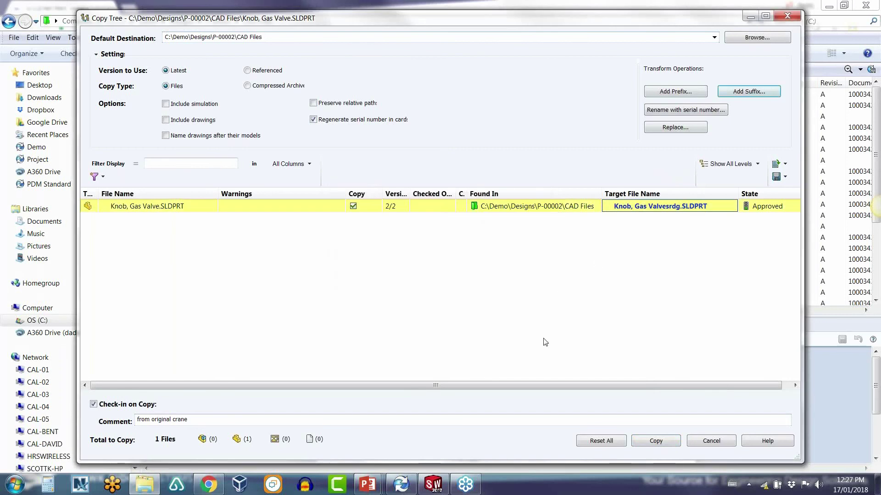
# Step: Set the destination to P-00002\Specifications and copy the part as Knob, Gas Valvesrdg.SLDPRT
pyautogui.click(749, 39)
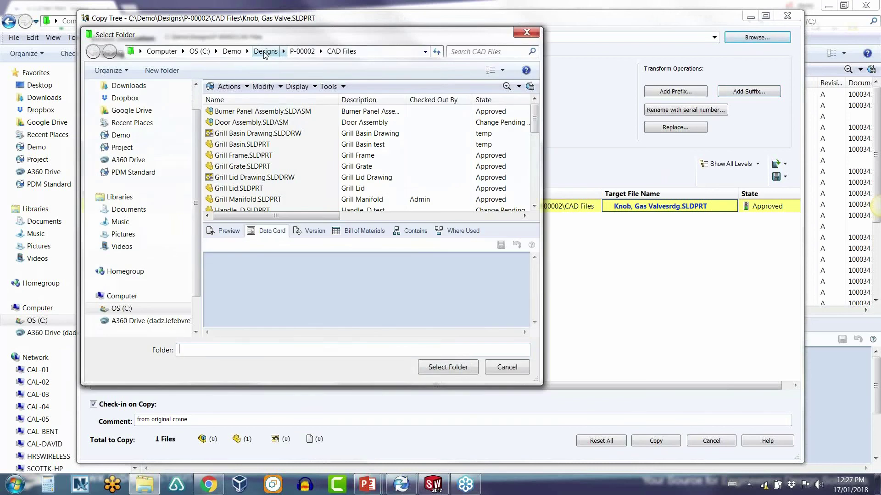
pyautogui.click(265, 51)
pyautogui.doubleClick(227, 112)
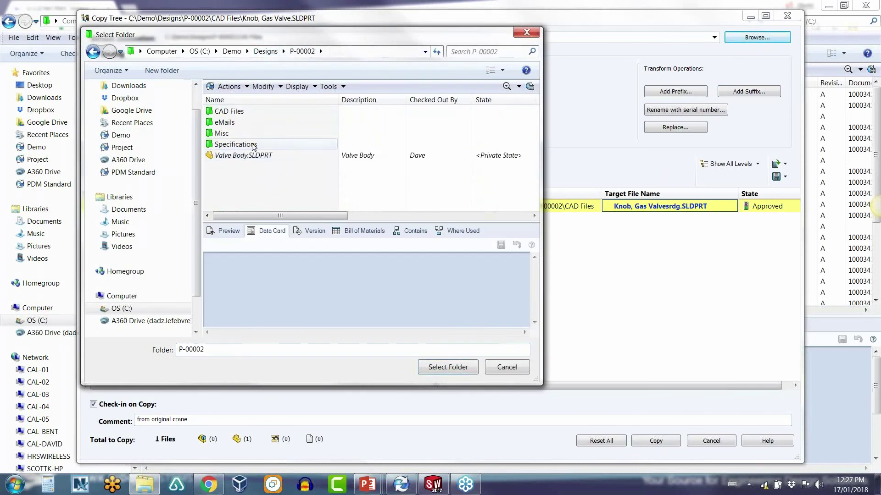
pyautogui.doubleClick(254, 145)
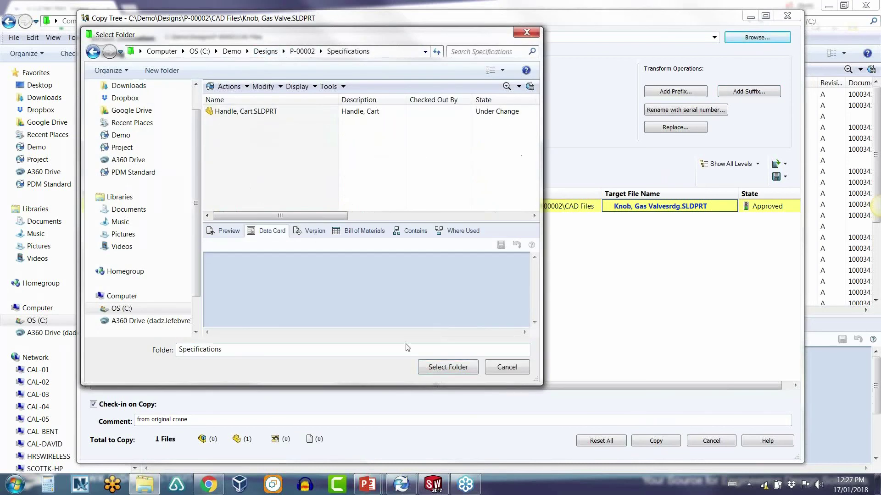
pyautogui.click(441, 367)
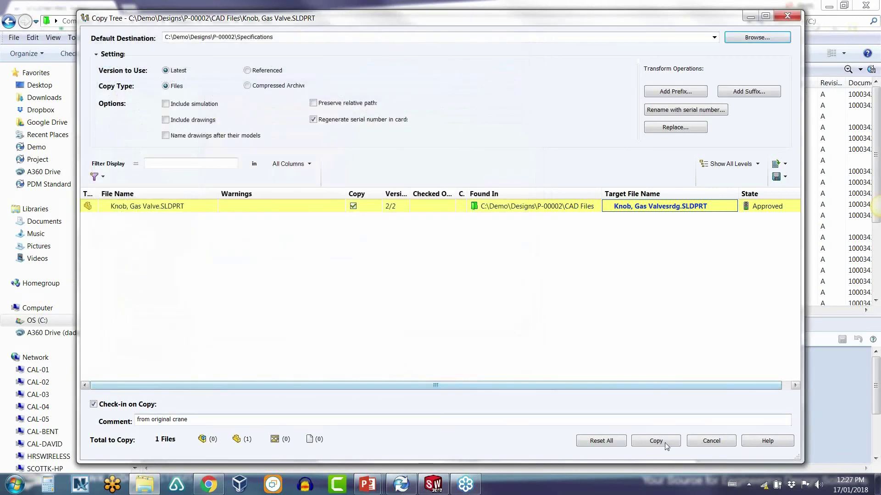
pyautogui.click(665, 443)
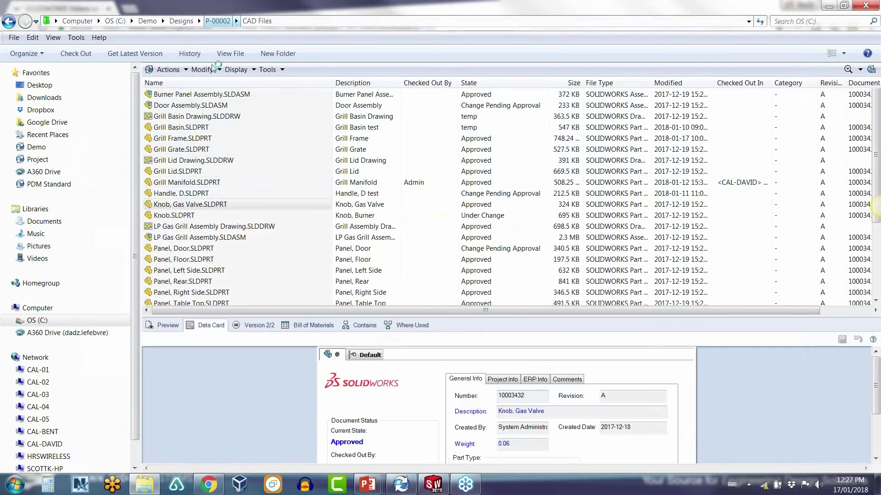
# Step: Verify the copied Knob, Gas Valvesrdg part's comment reads 2018-01-17, then return to the PowerPoint slide show
pyautogui.doubleClick(160, 125)
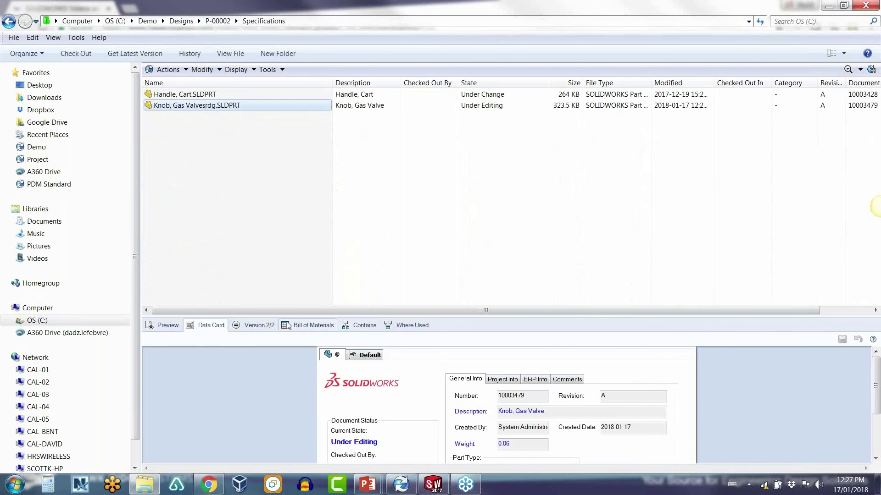
pyautogui.click(567, 380)
pyautogui.doubleClick(479, 404)
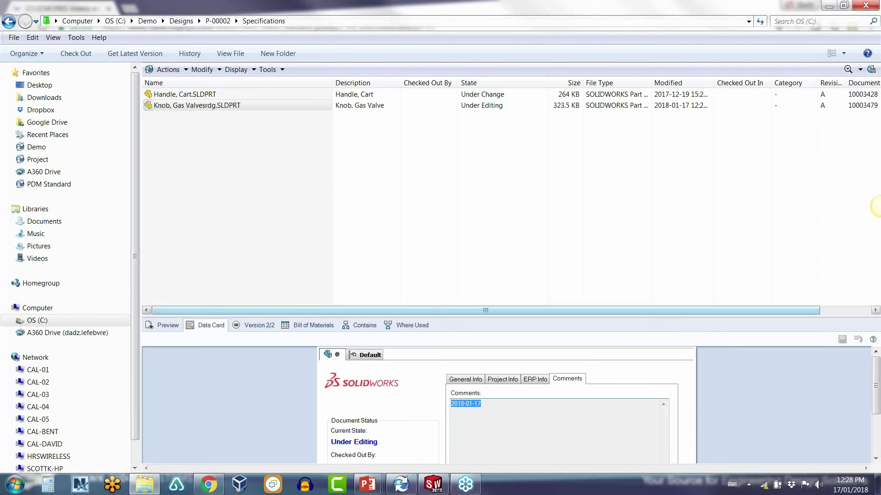
pyautogui.moveTo(303, 314); pyautogui.dragTo(303, 307)
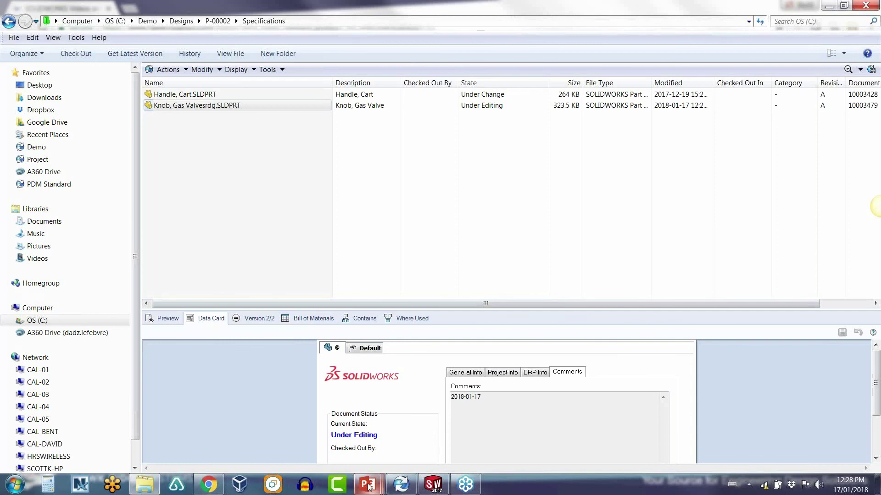
pyautogui.moveTo(370, 487)
pyautogui.click(370, 427)
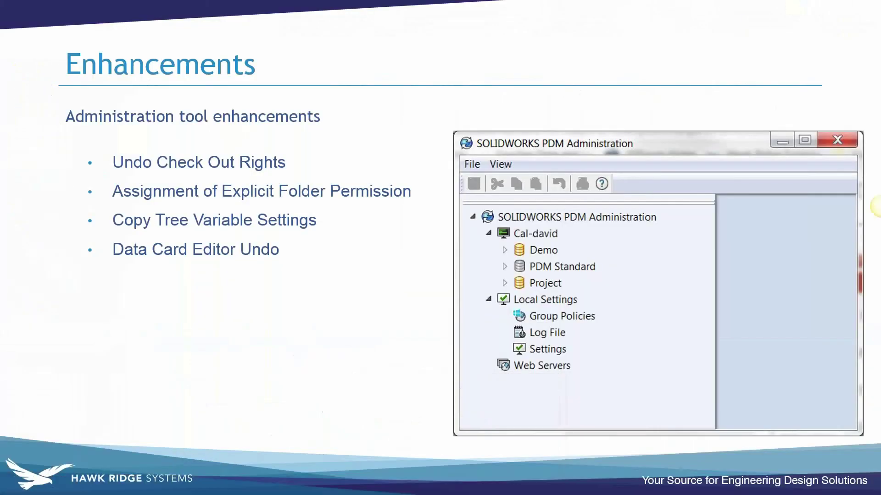
# Step: Advance to the Enhancements slide on open/save search, detailed warnings and rollback with references
pyautogui.press('Right')
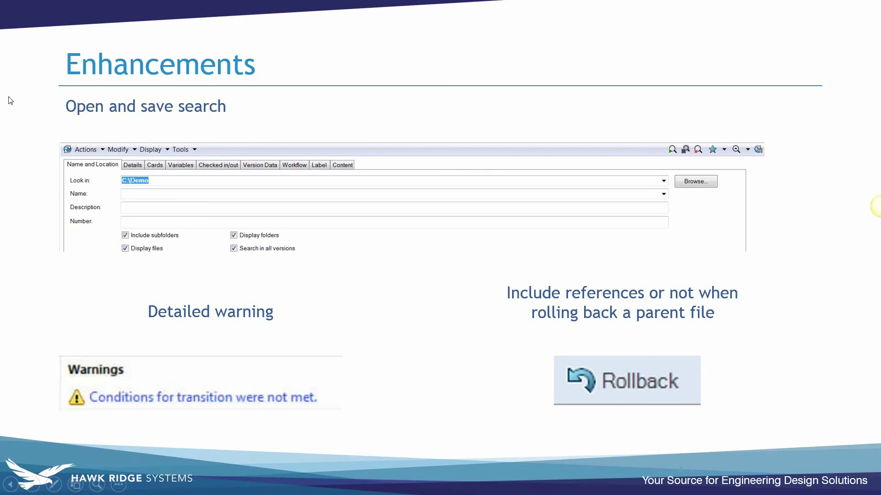
pyautogui.hotkey('alt', 'Tab')
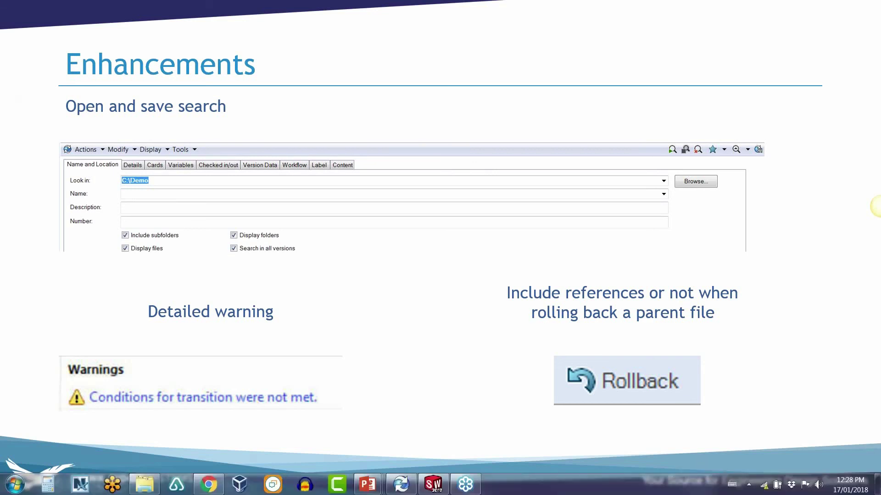
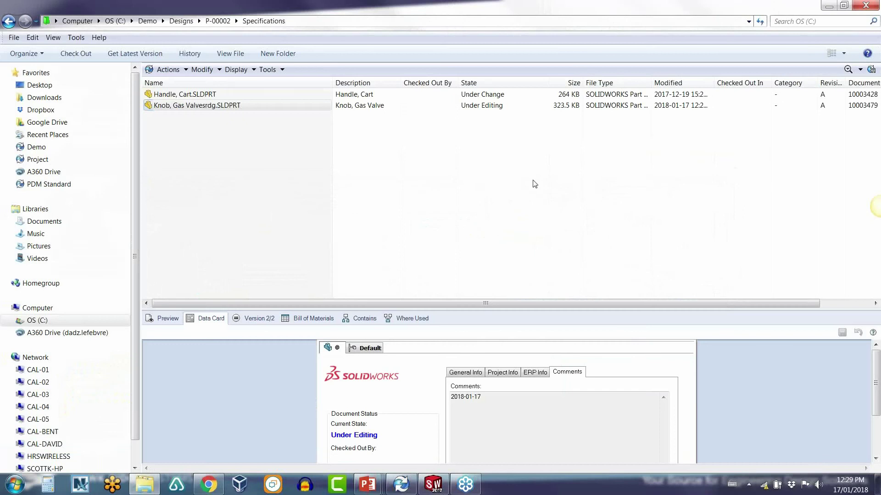
# Step: Clear the file selection and open the vault search form in the Specifications folder
pyautogui.click(498, 212)
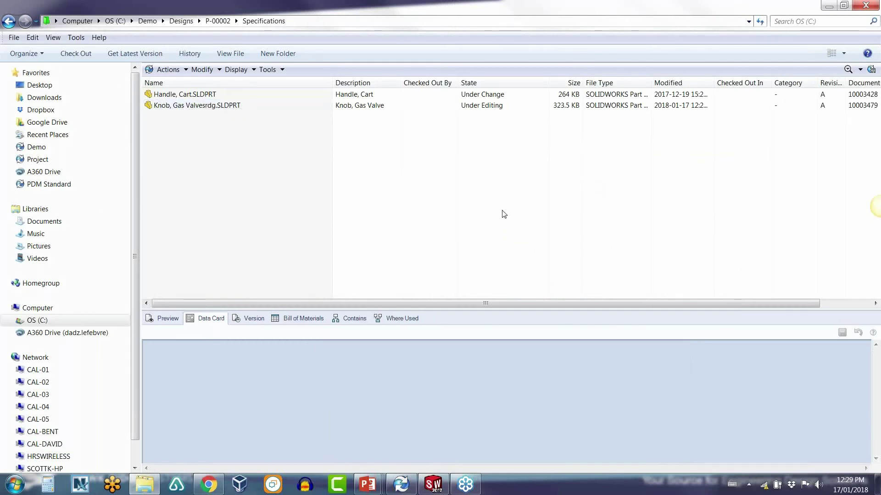
pyautogui.click(847, 70)
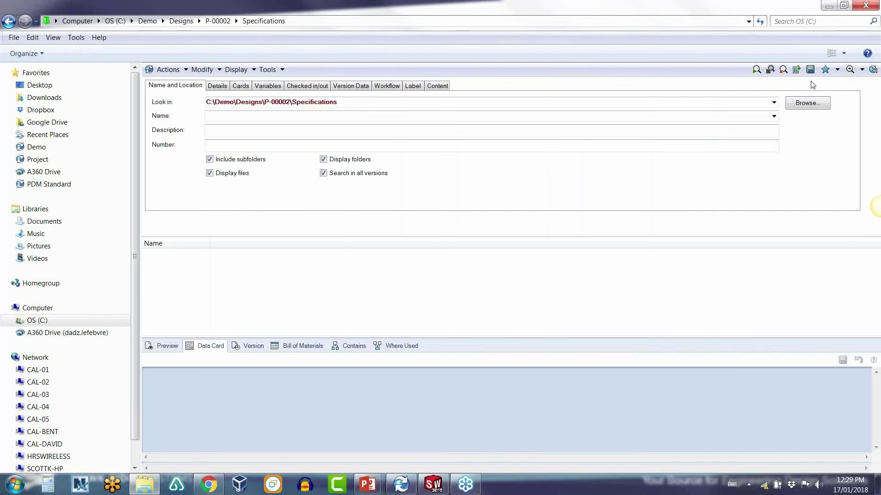
# Step: Run the search, then change the search location to C:\Demo and search the whole vault
pyautogui.click(757, 70)
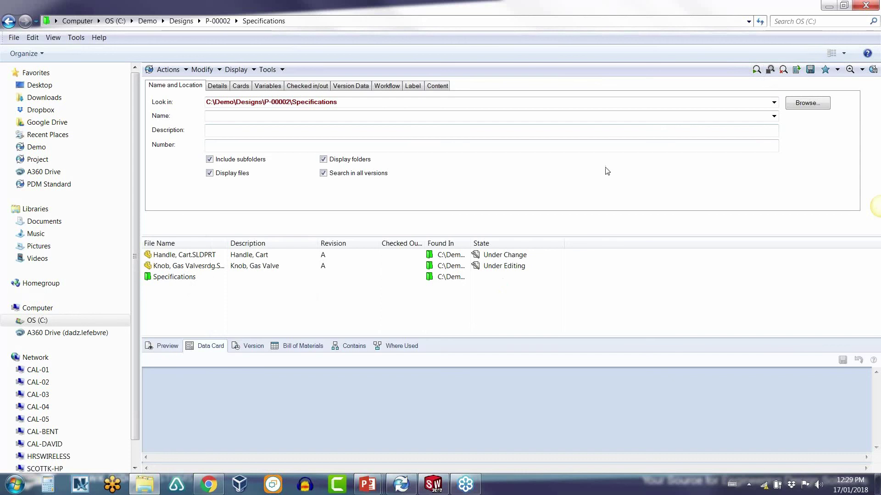
pyautogui.click(805, 105)
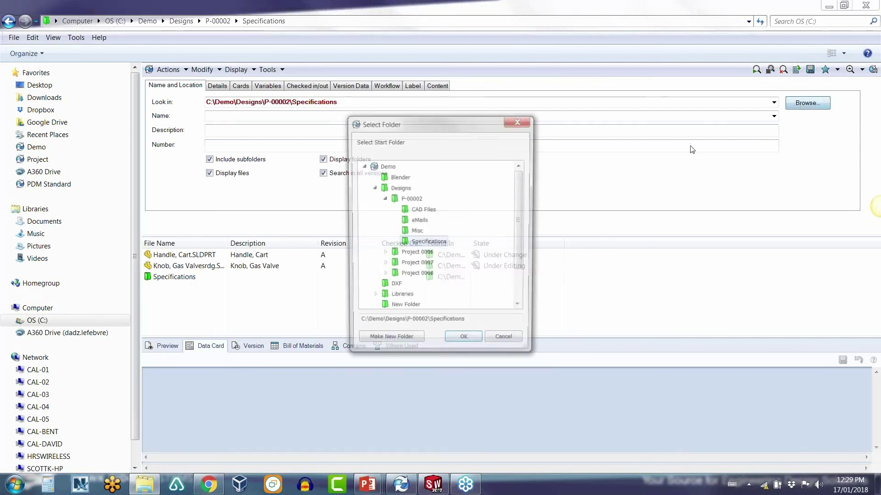
pyautogui.click(386, 167)
pyautogui.click(464, 343)
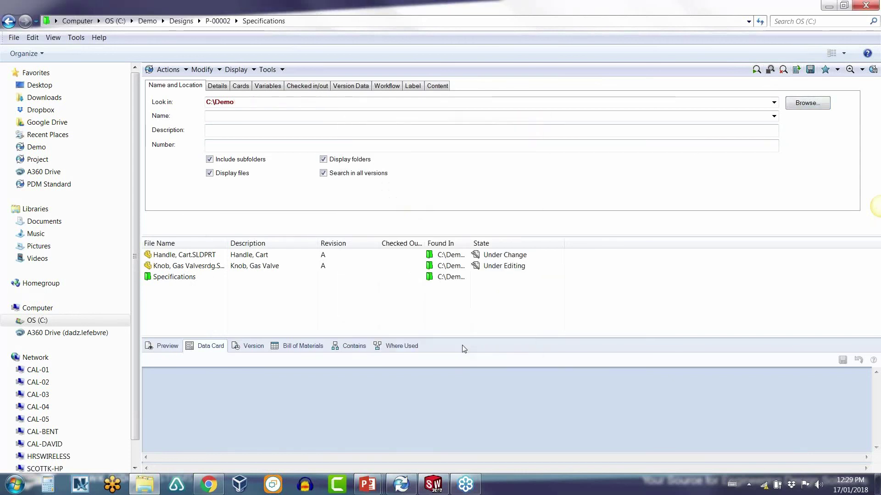
pyautogui.click(756, 69)
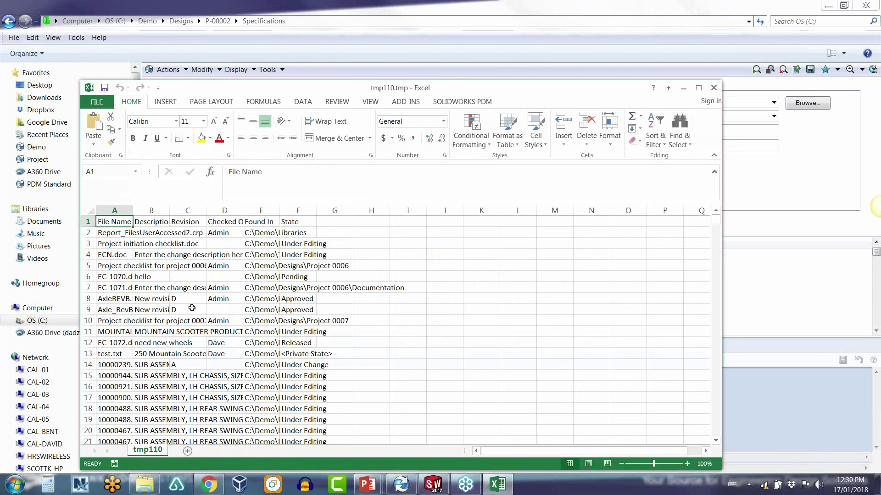
# Step: Close the Excel results and the Export Search Result prompt, then close the search
pyautogui.click(713, 89)
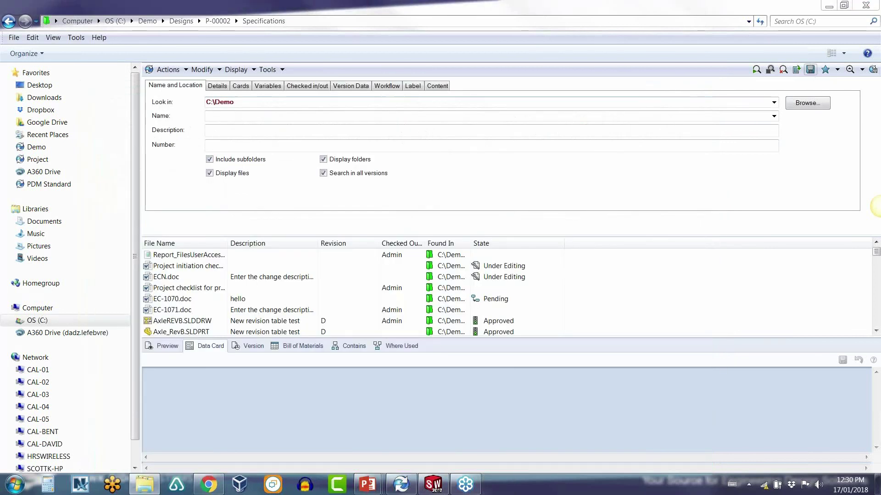
pyautogui.click(810, 70)
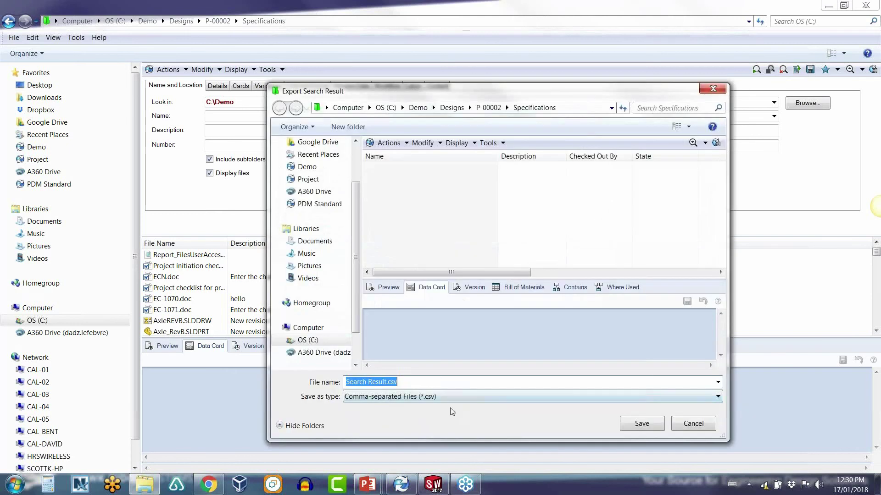
pyautogui.click(688, 427)
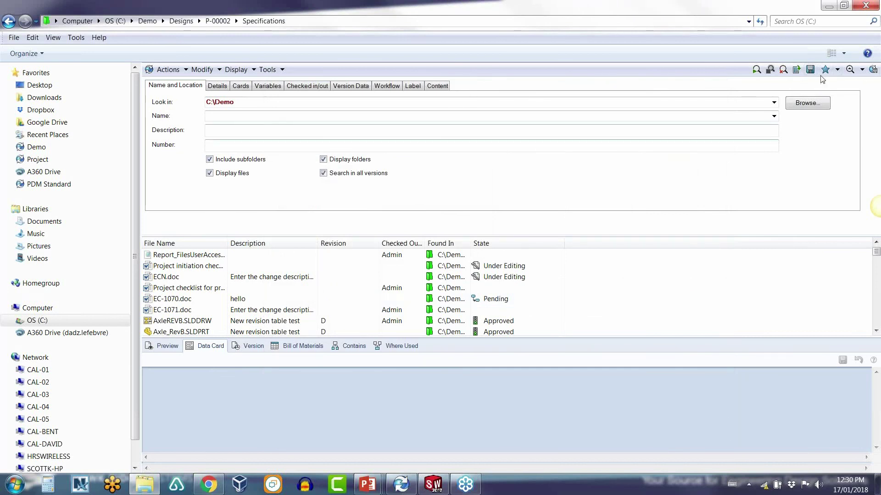
pyautogui.click(850, 70)
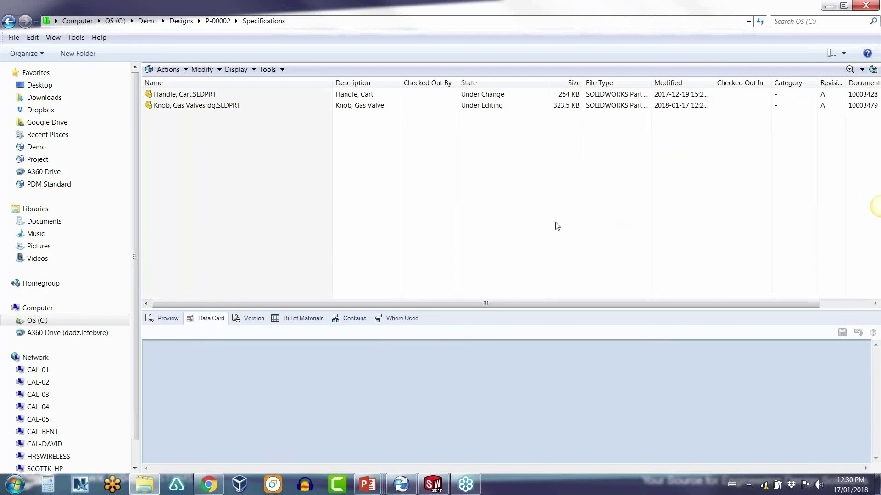
# Step: Open the Approved → temp transition's properties in the Demo Default Workflow, then dismiss the crash report
pyautogui.click(404, 485)
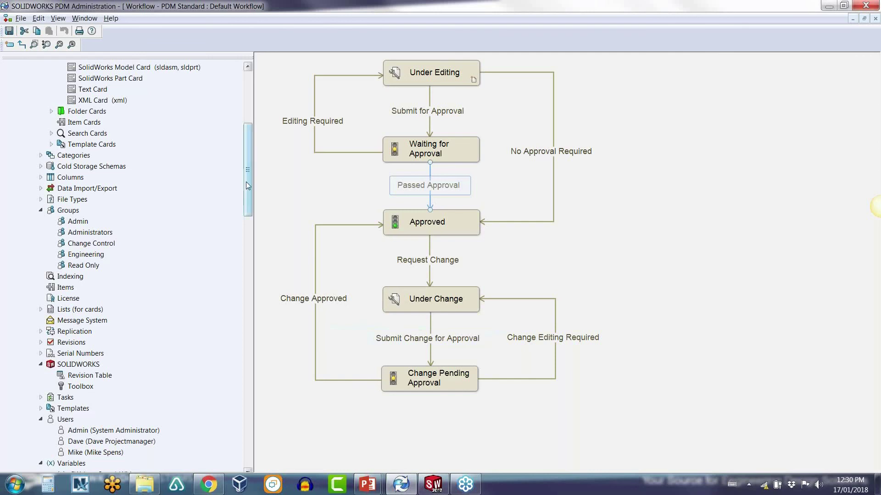
pyautogui.moveTo(246, 181); pyautogui.dragTo(242, 435)
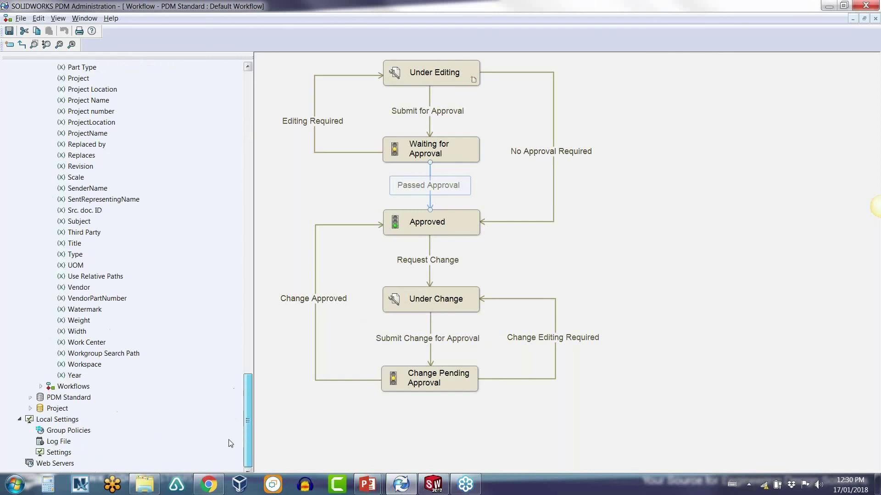
pyautogui.doubleClick(66, 387)
pyautogui.doubleClick(92, 397)
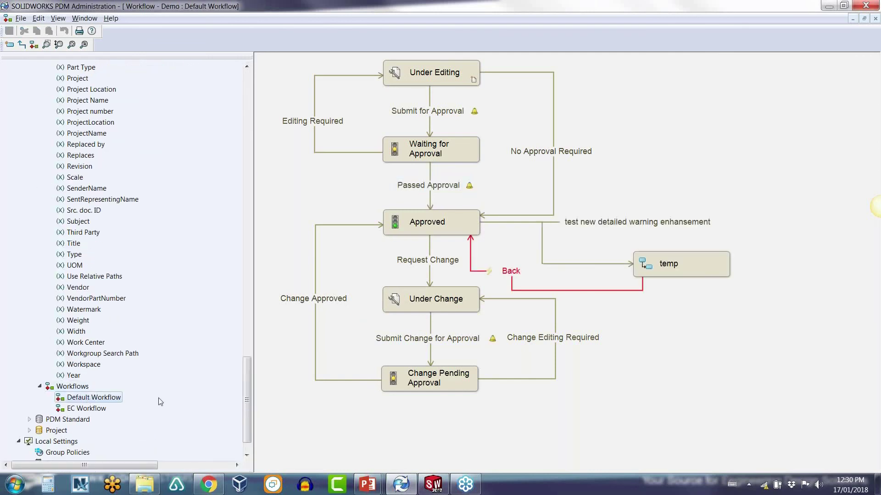
pyautogui.click(627, 224)
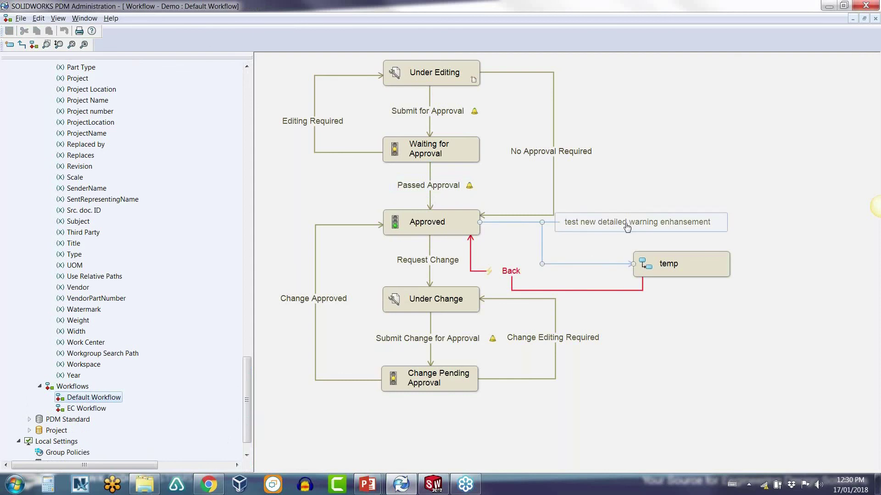
pyautogui.doubleClick(627, 224)
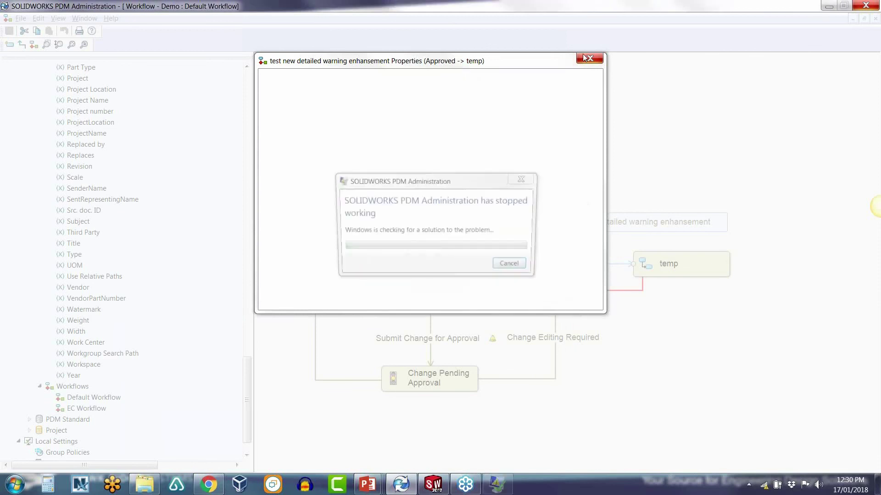
pyautogui.click(517, 269)
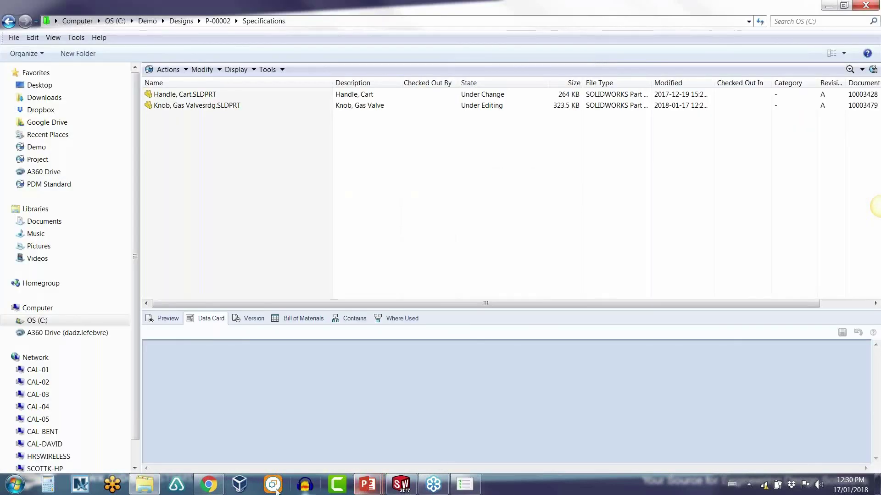
# Step: Relaunch PDM Administration, log in to the Demo vault, and expand its Workflows
pyautogui.click(28, 491)
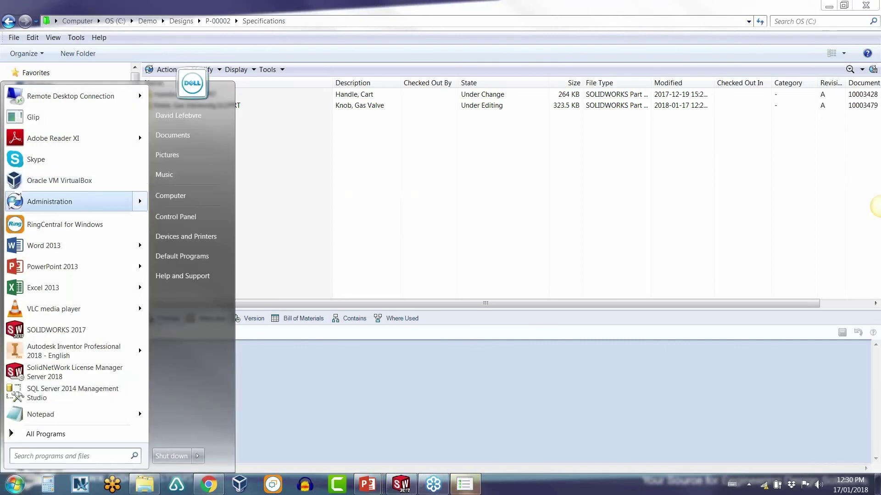
pyautogui.click(48, 201)
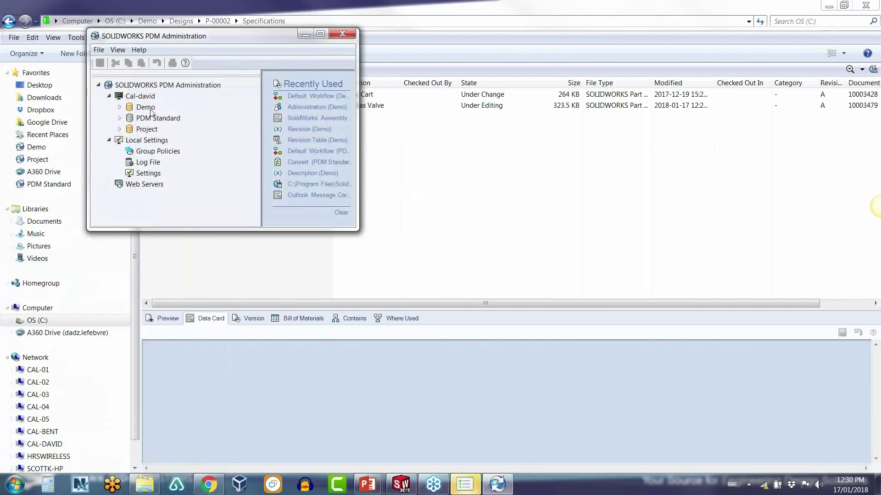
pyautogui.write('admin123')
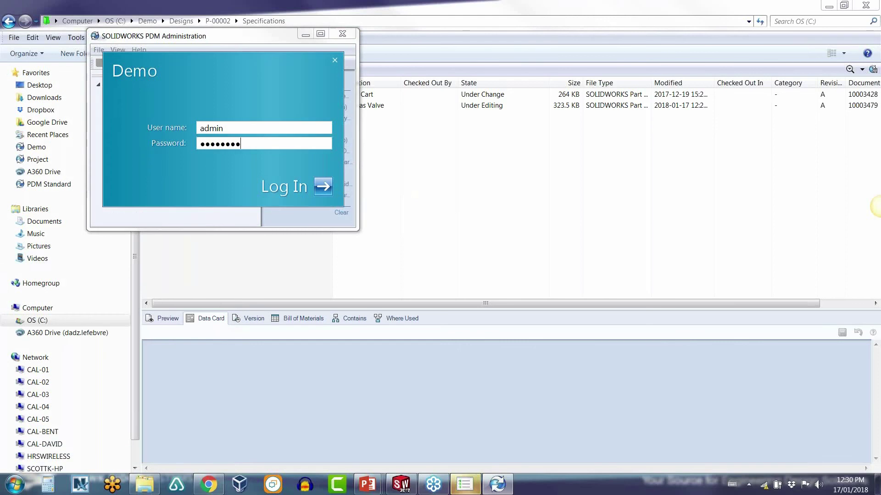
pyautogui.press('Return')
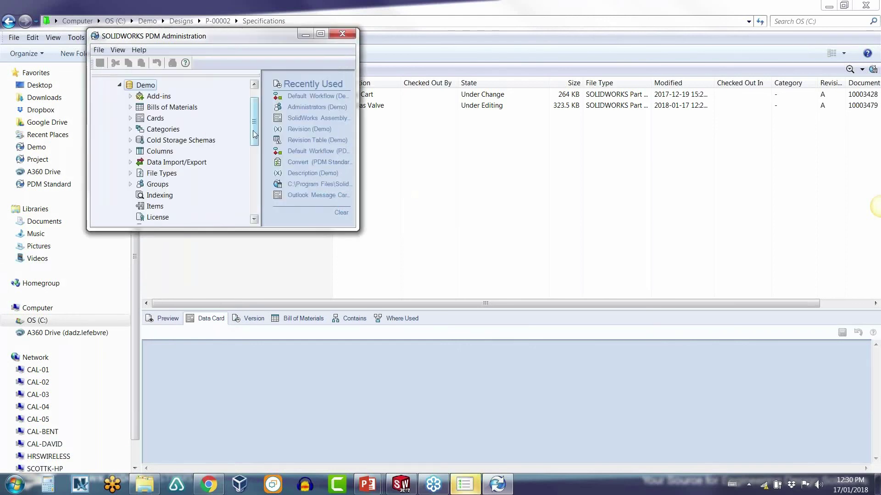
pyautogui.moveTo(253, 132); pyautogui.dragTo(252, 200)
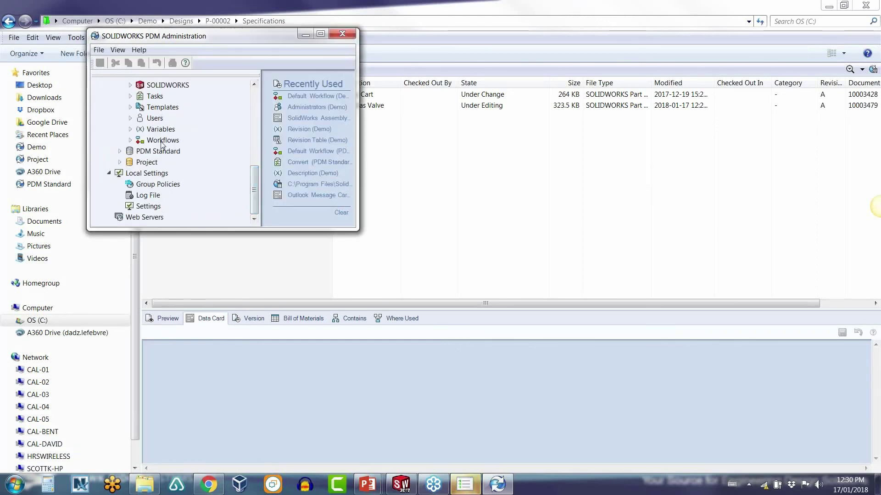
pyautogui.doubleClick(163, 140)
# Step: Check the Approved → temp transition's condition Comment contains 'Webinar Wednesday', then minimize Administration
pyautogui.moveTo(358, 229); pyautogui.dragTo(642, 396)
pyautogui.doubleClick(204, 296)
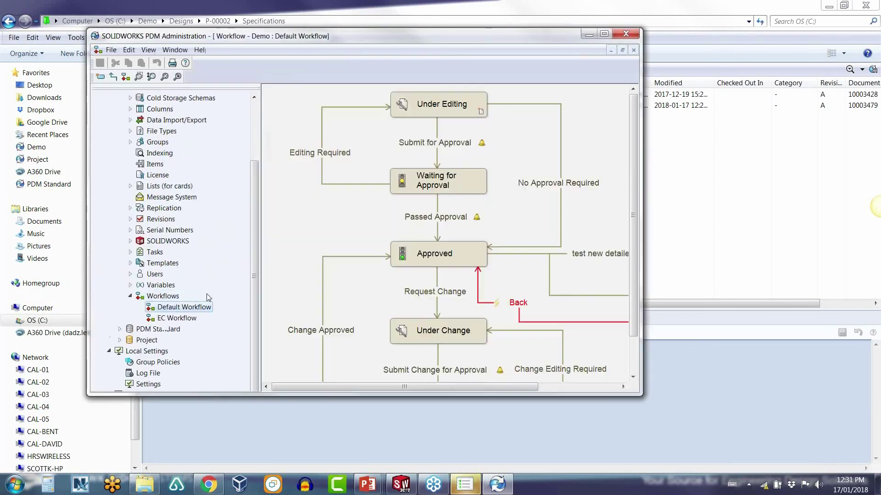
pyautogui.doubleClick(594, 257)
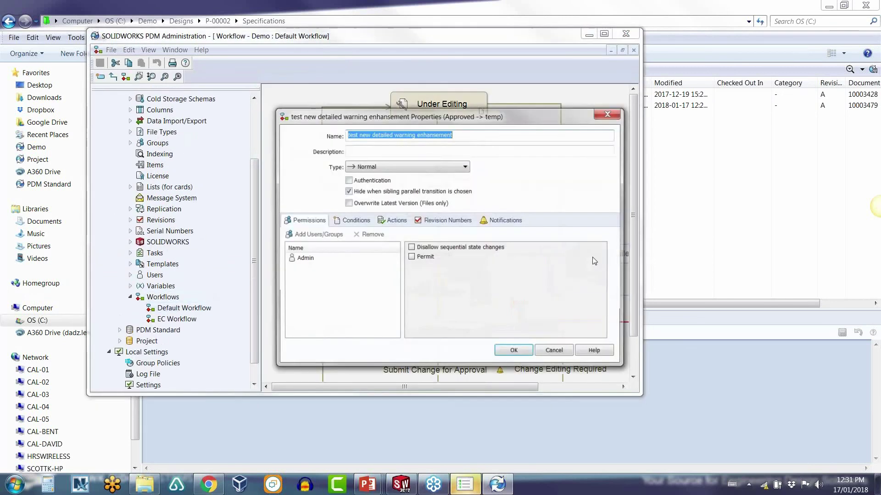
pyautogui.click(351, 220)
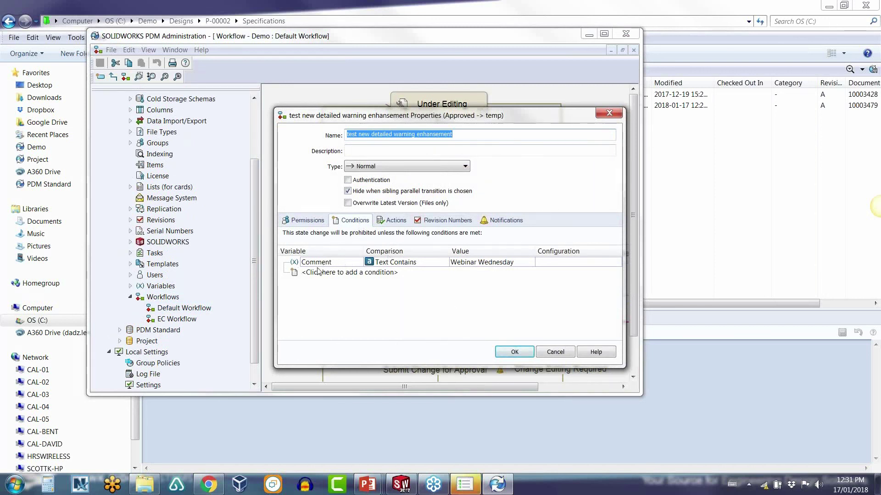
pyautogui.click(553, 351)
pyautogui.click(604, 36)
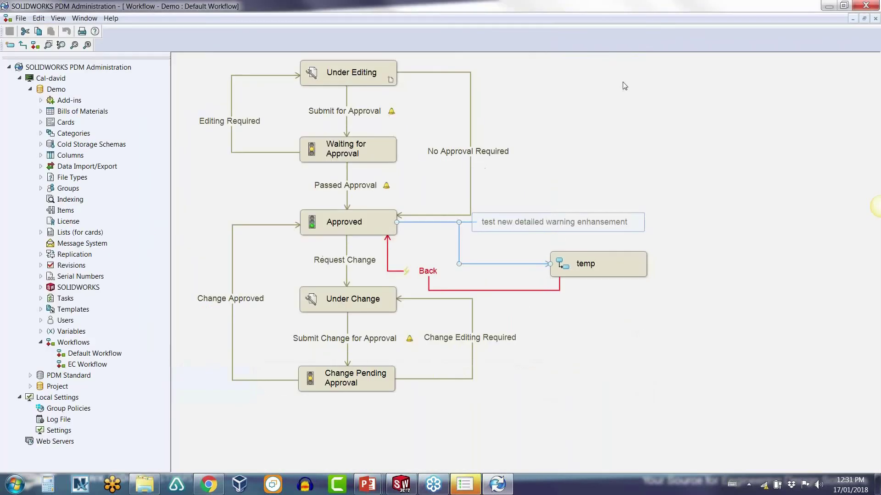
pyautogui.click(828, 5)
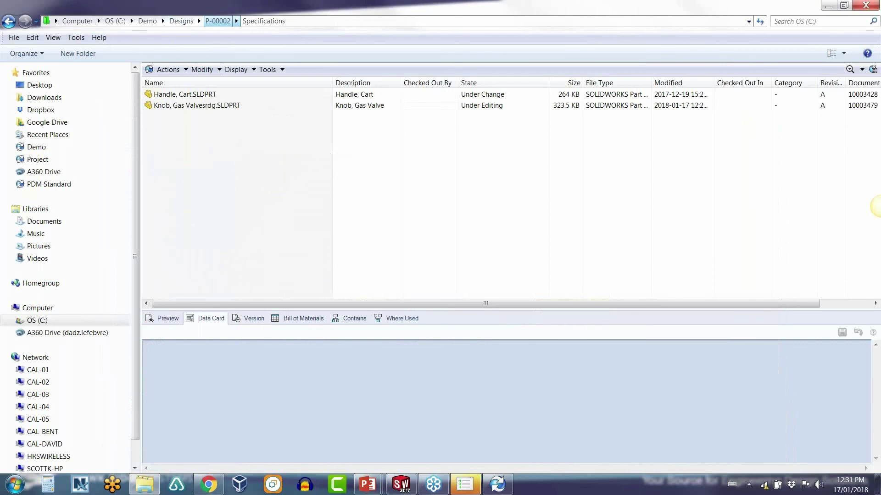
# Step: Try the test new detailed warning enhansement transition on LP Gas Grill Assembly Drawing.SLDDRW, then cancel after reviewing warnings
pyautogui.click(218, 20)
pyautogui.doubleClick(178, 95)
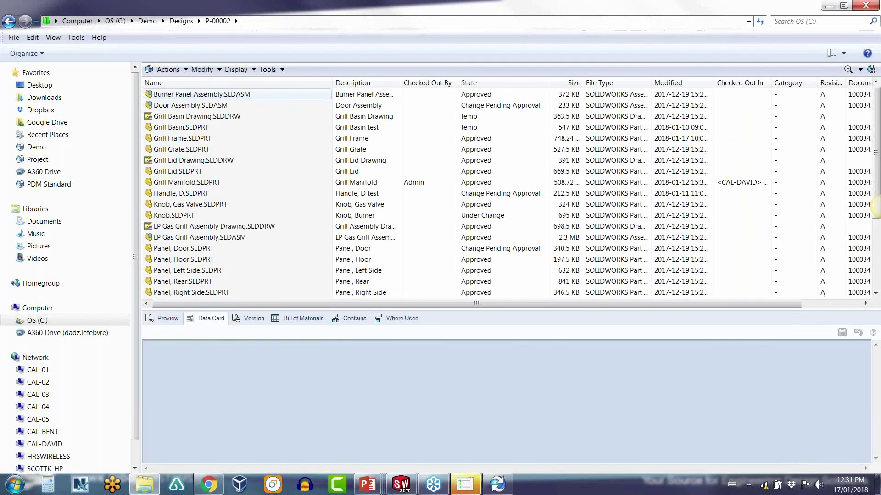
pyautogui.rightClick(218, 231)
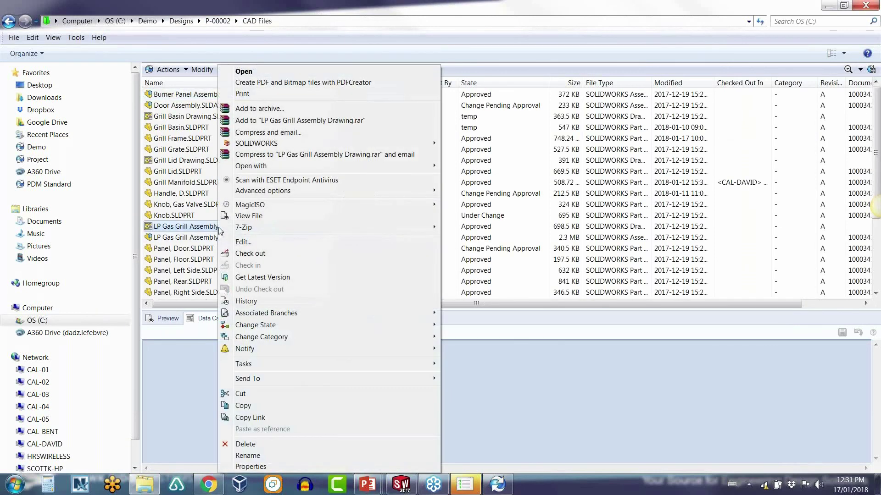
pyautogui.moveTo(435, 336)
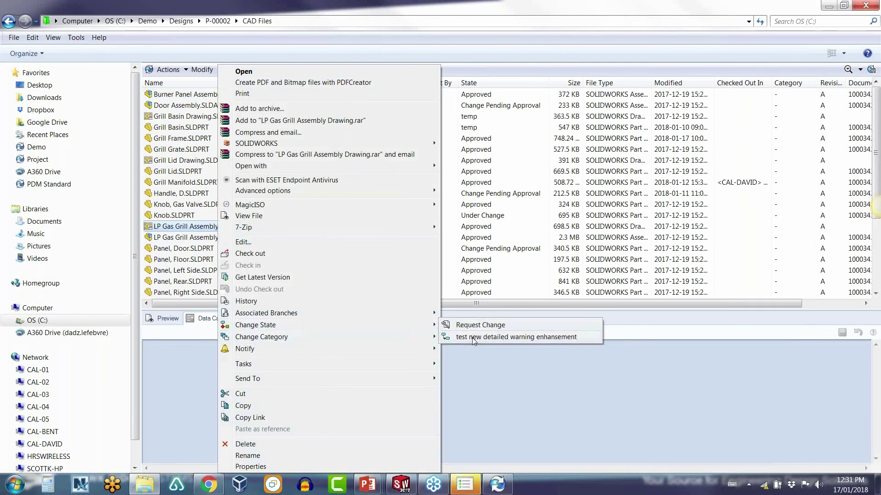
pyautogui.click(474, 337)
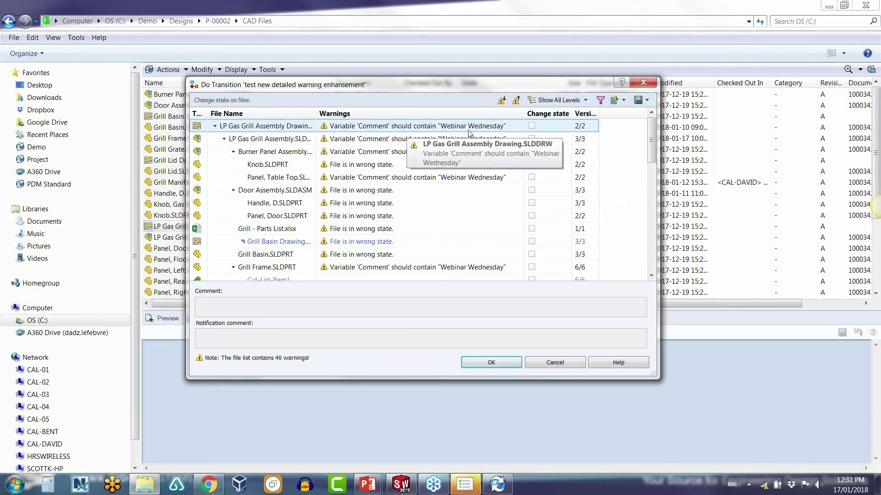
pyautogui.click(556, 363)
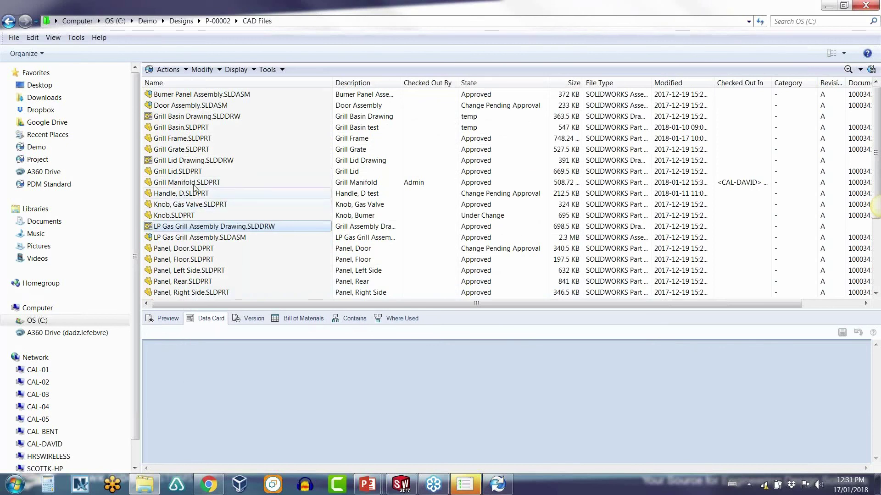
# Step: Check out Grill Grate.SLDPRT and save the data card comment 'webinar wednesday'
pyautogui.click(179, 151)
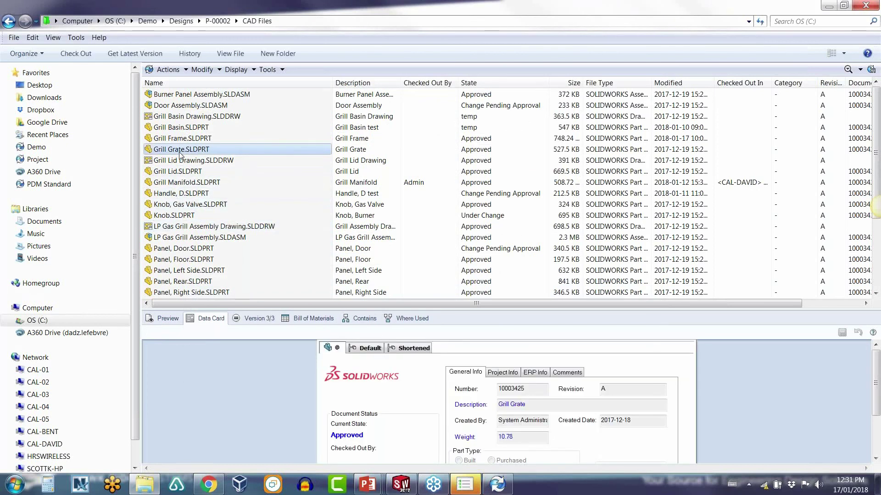
pyautogui.rightClick(179, 154)
pyautogui.click(210, 253)
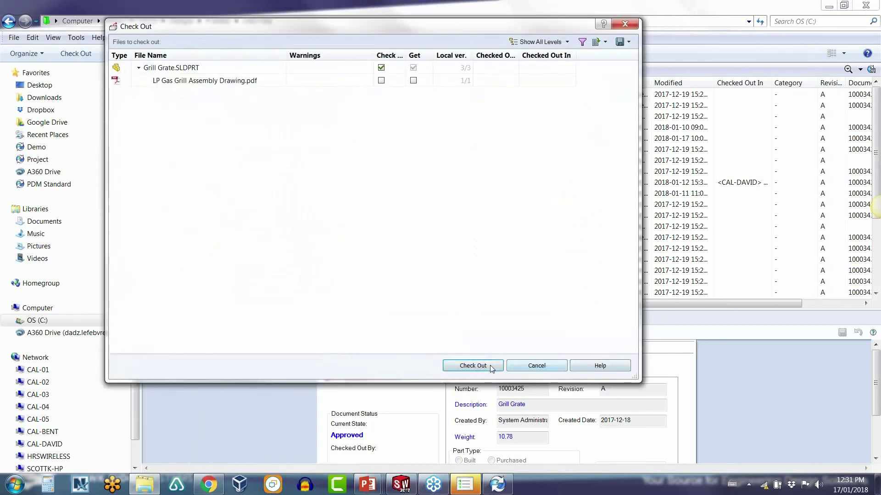
pyautogui.click(490, 365)
pyautogui.click(567, 373)
pyautogui.click(489, 409)
pyautogui.write('we')
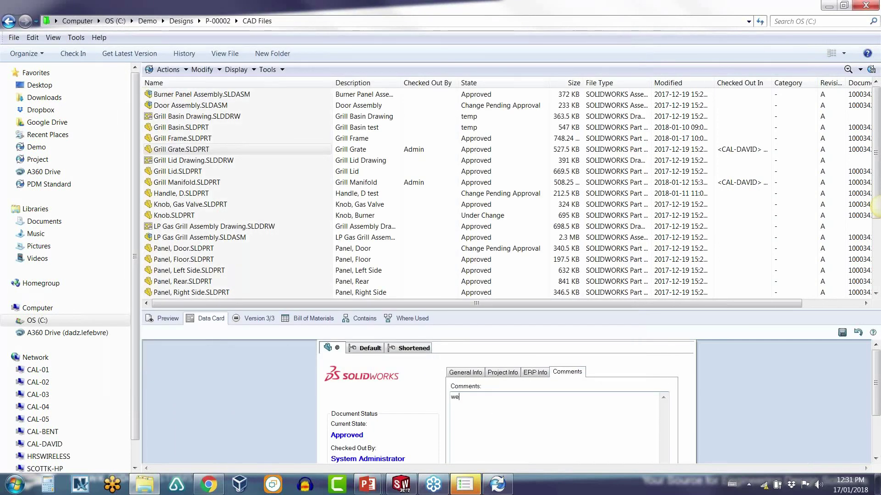
pyautogui.write('binar wednesday')
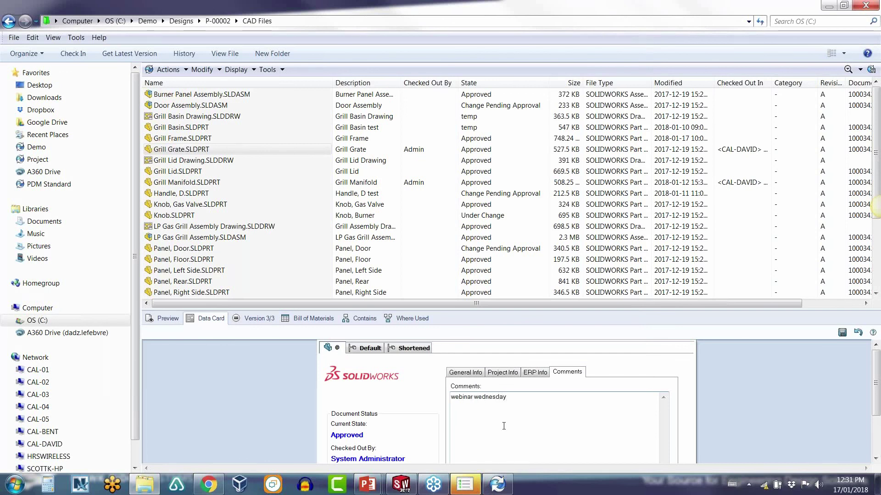
pyautogui.click(842, 333)
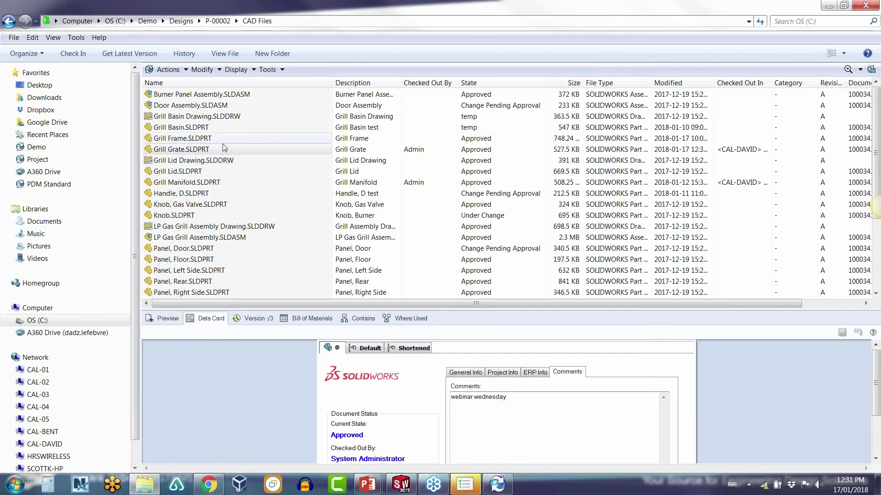
# Step: Check Grill Grate.SLDPRT back into the vault
pyautogui.click(210, 151)
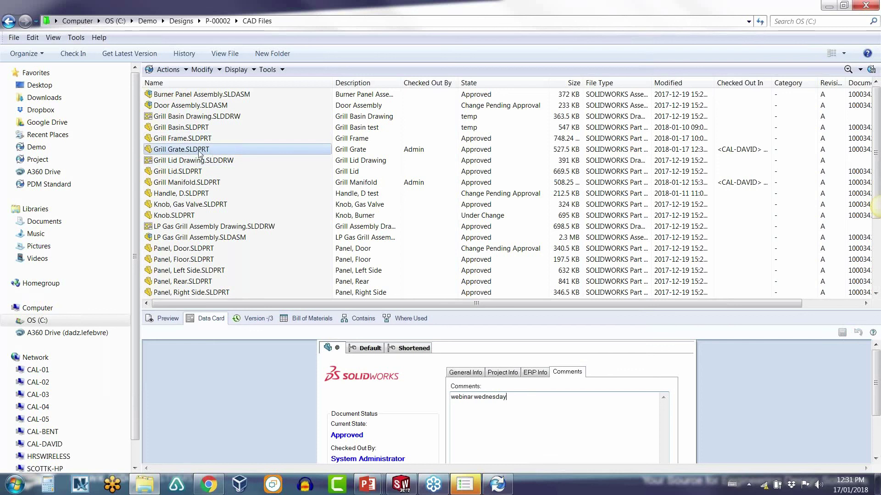
pyautogui.rightClick(363, 149)
pyautogui.click(381, 265)
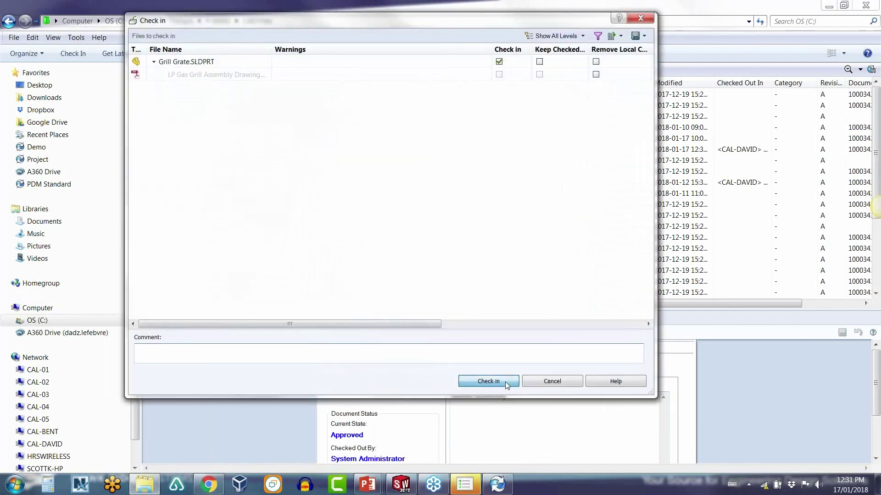
pyautogui.click(488, 382)
pyautogui.rightClick(203, 150)
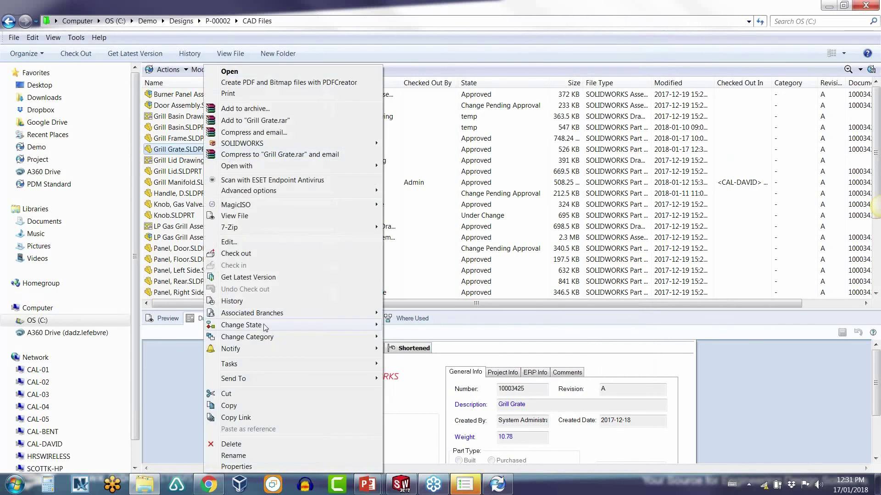
pyautogui.moveTo(265, 327)
pyautogui.click(423, 337)
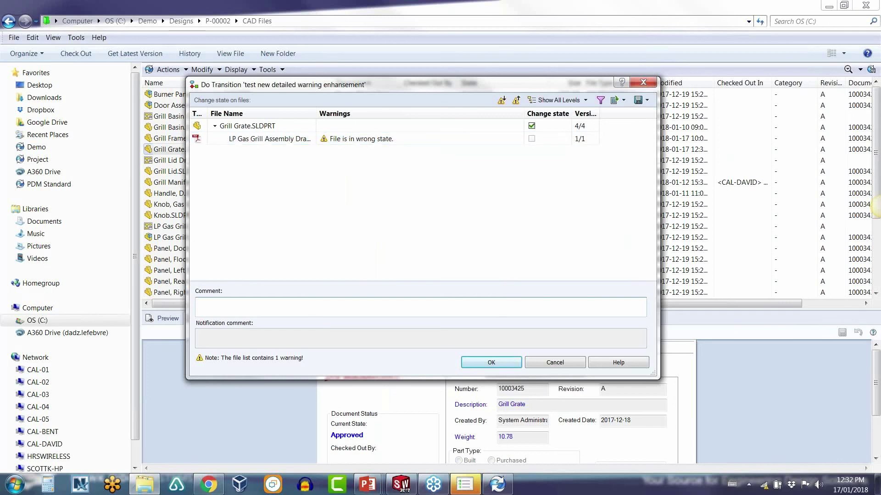
pyautogui.click(535, 365)
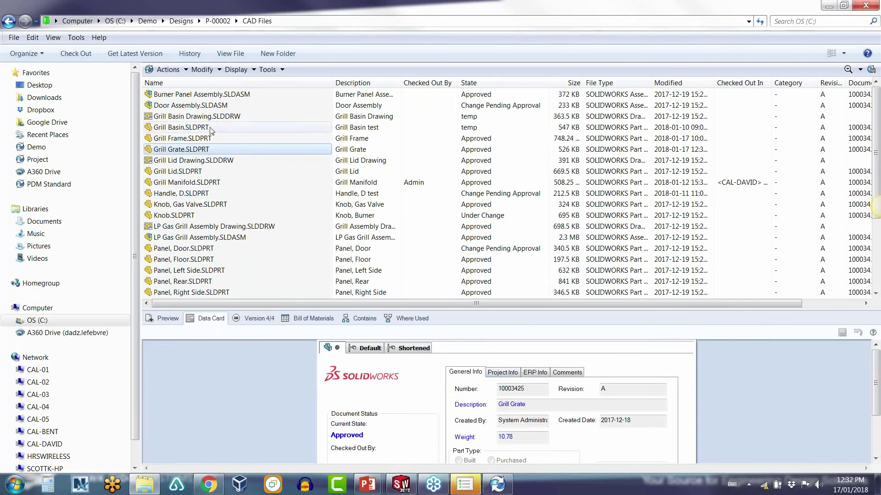
pyautogui.rightClick(182, 150)
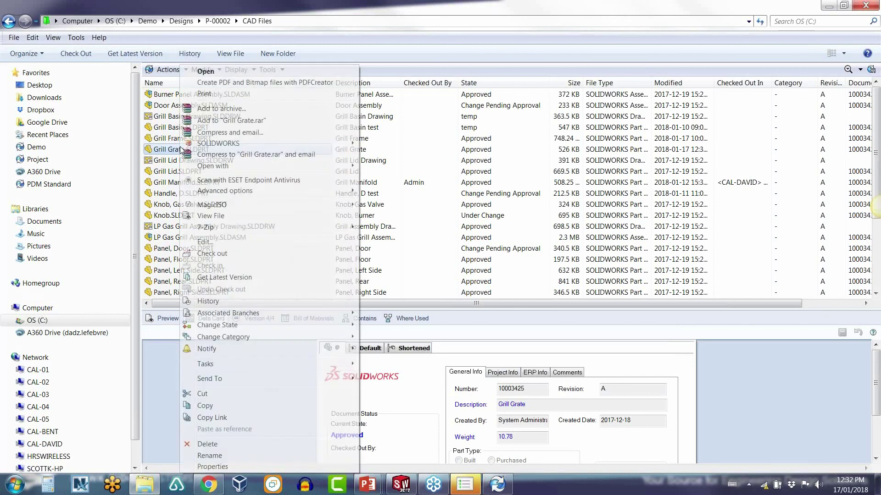
pyautogui.click(209, 301)
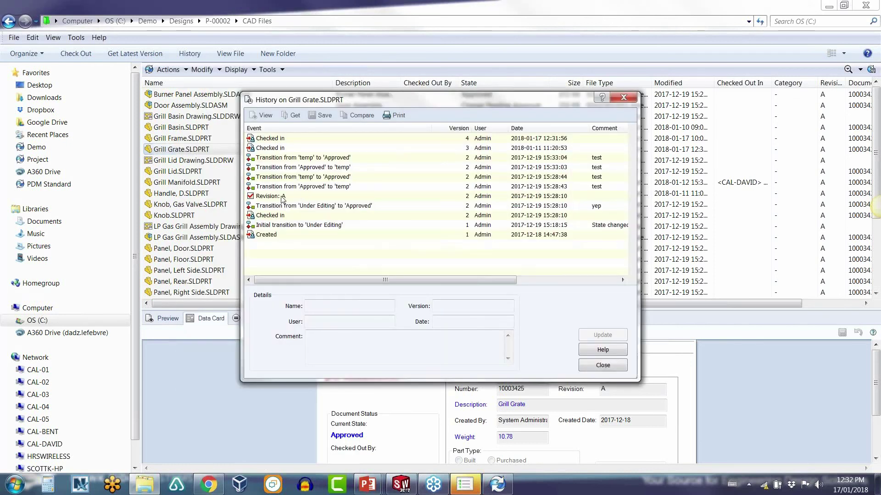
pyautogui.click(282, 198)
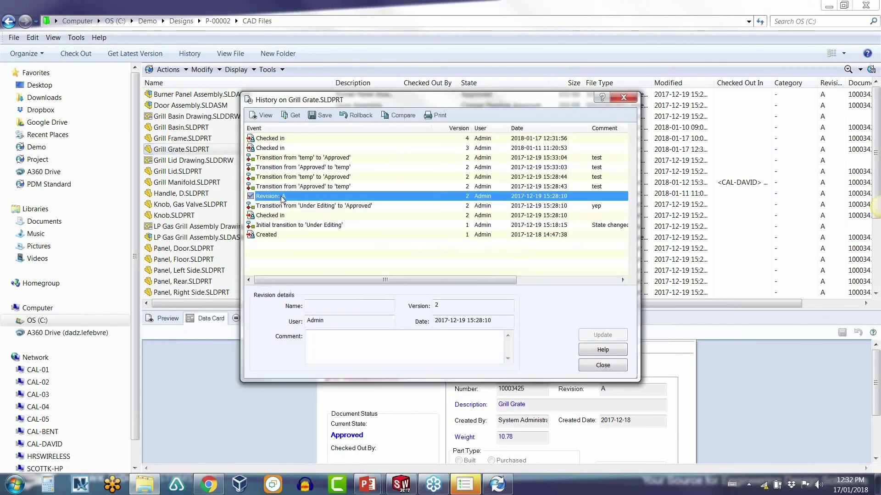
pyautogui.click(358, 116)
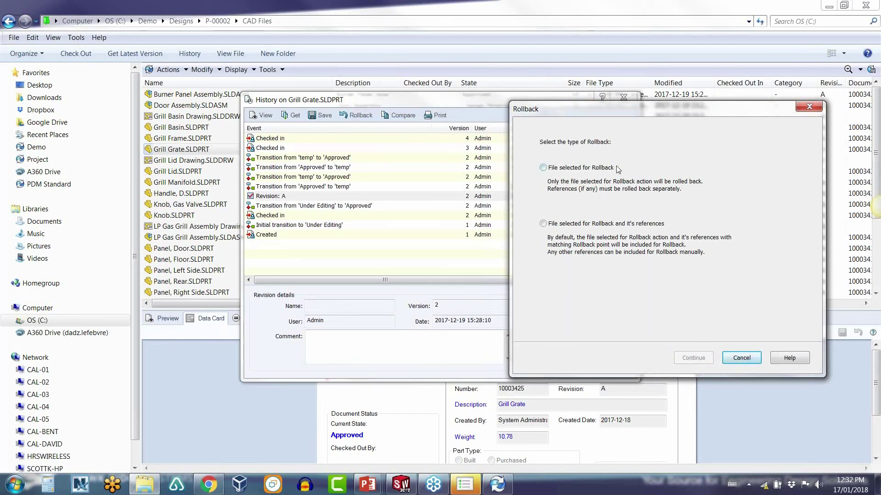
pyautogui.click(556, 224)
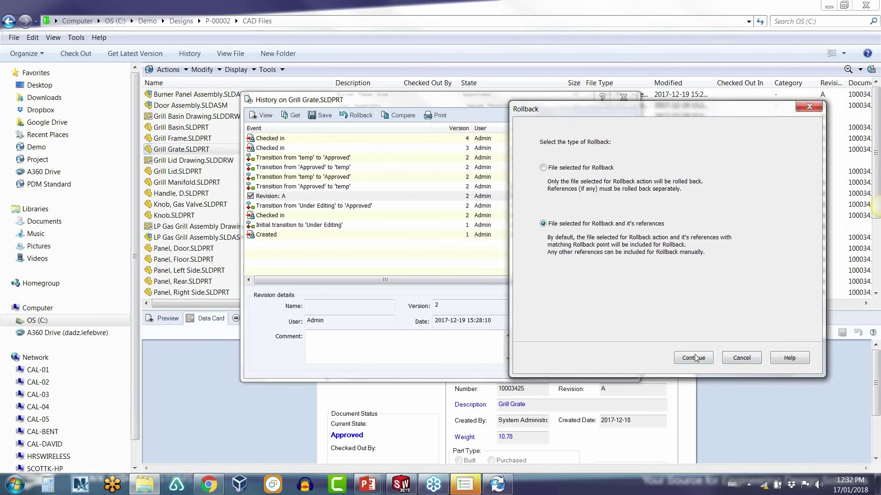
pyautogui.click(694, 358)
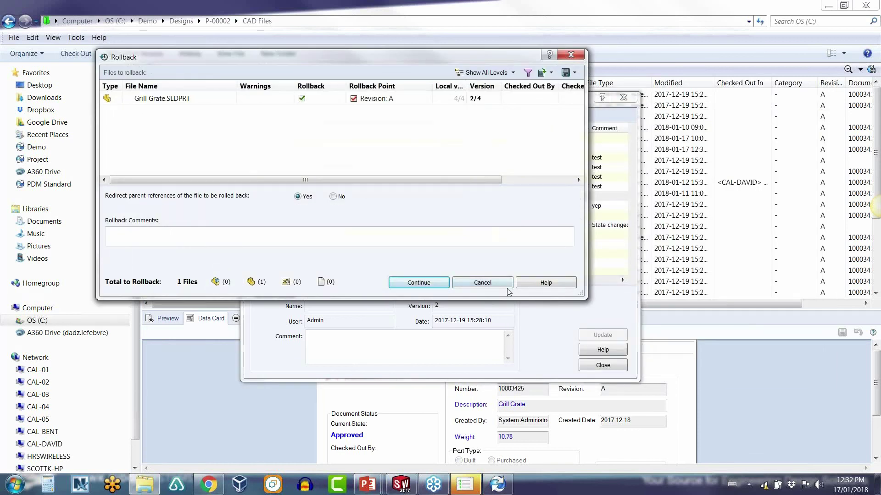
pyautogui.click(482, 283)
pyautogui.click(603, 366)
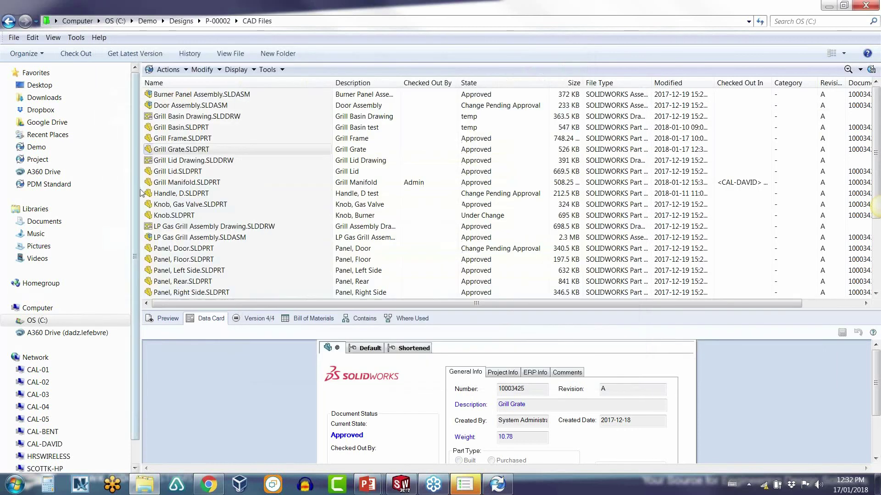
# Step: Preview rolling LP Gas Grill Assembly back to Revision A with references, then cancel
pyautogui.rightClick(187, 237)
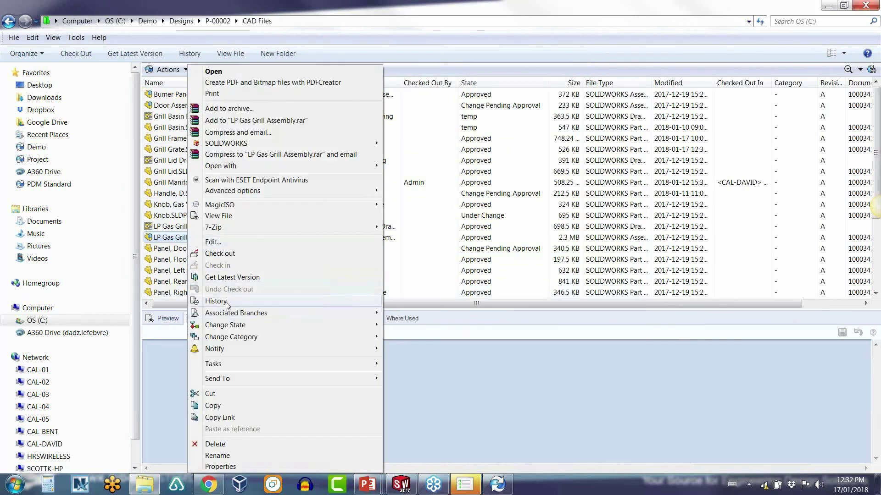
pyautogui.click(226, 302)
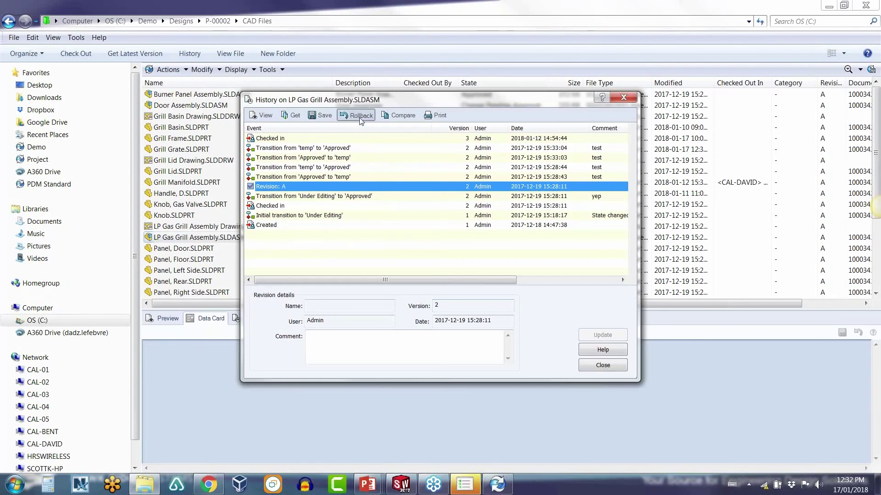
pyautogui.click(360, 115)
pyautogui.click(320, 222)
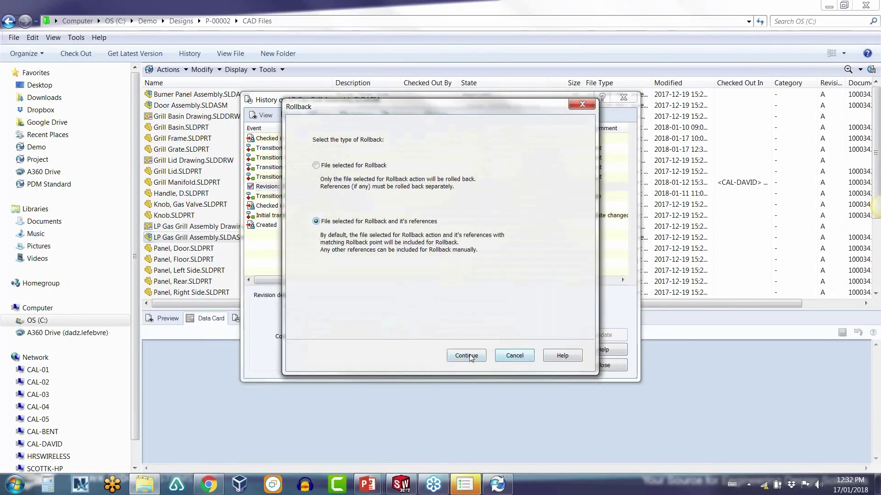
pyautogui.click(466, 352)
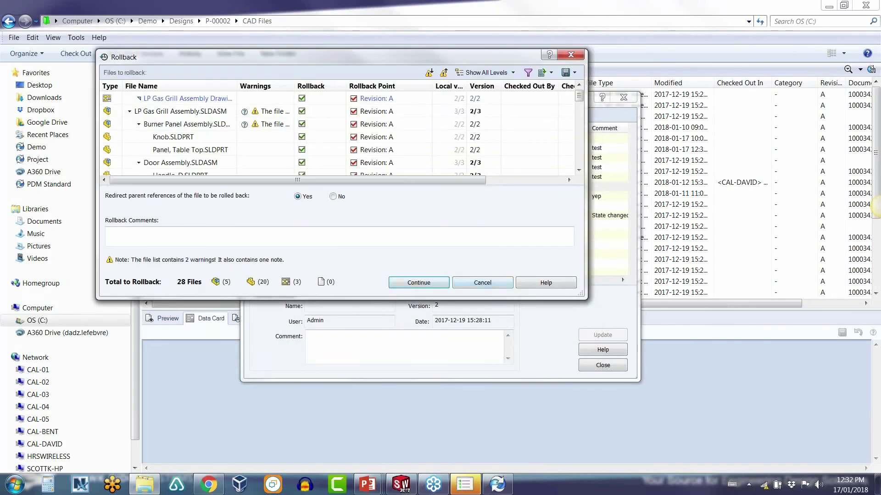
pyautogui.moveTo(399, 298); pyautogui.dragTo(400, 319)
pyautogui.click(482, 303)
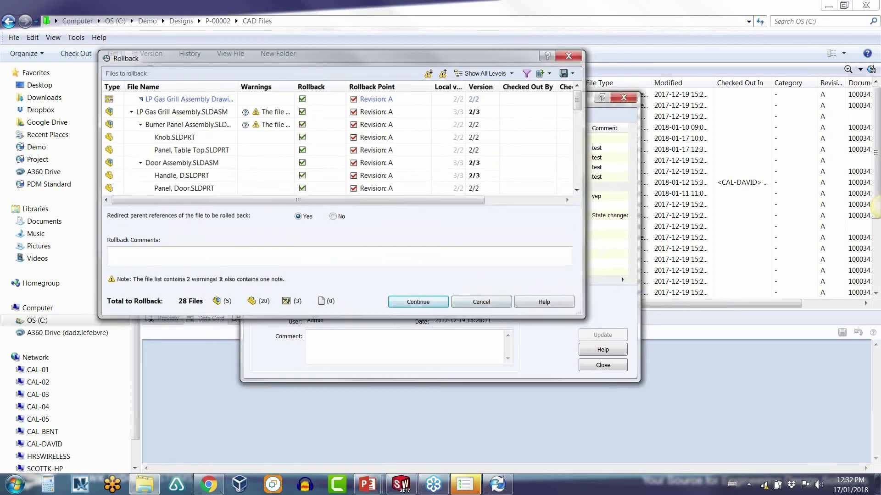
# Step: Preview rolling back only the assembly file to Revision A, cancel, and close the history
pyautogui.click(278, 189)
pyautogui.rightClick(285, 188)
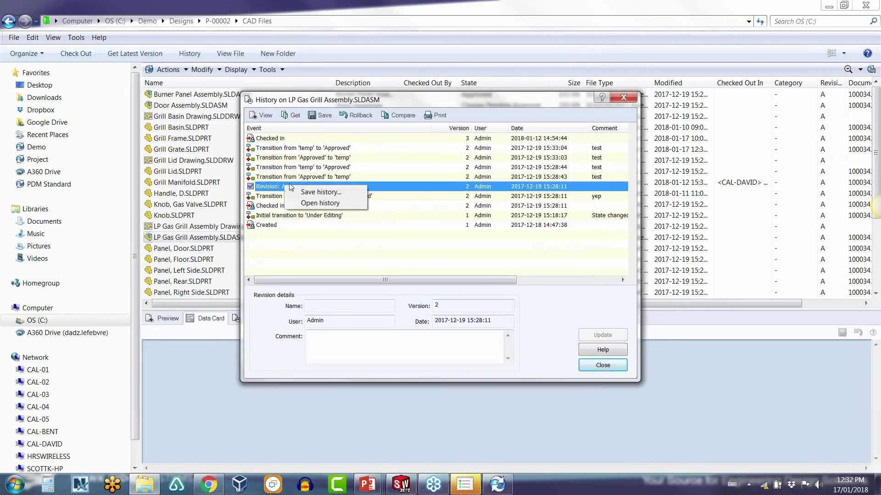
pyautogui.click(356, 115)
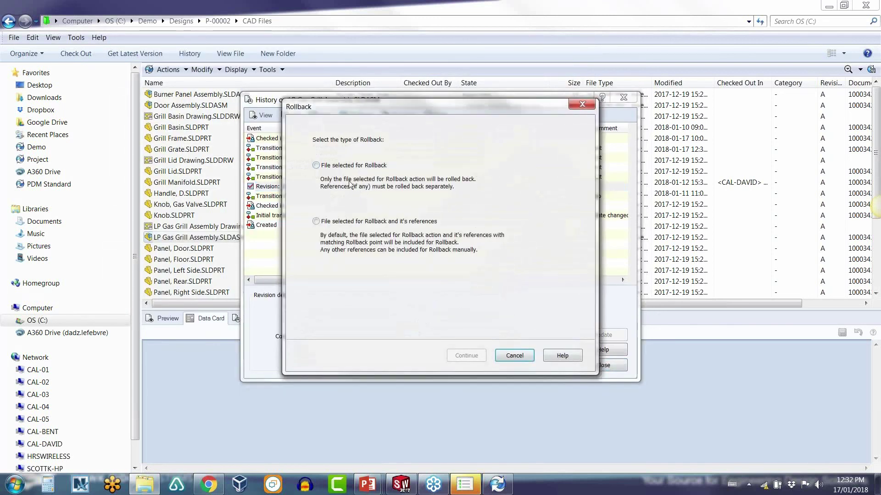
pyautogui.click(316, 166)
pyautogui.click(466, 356)
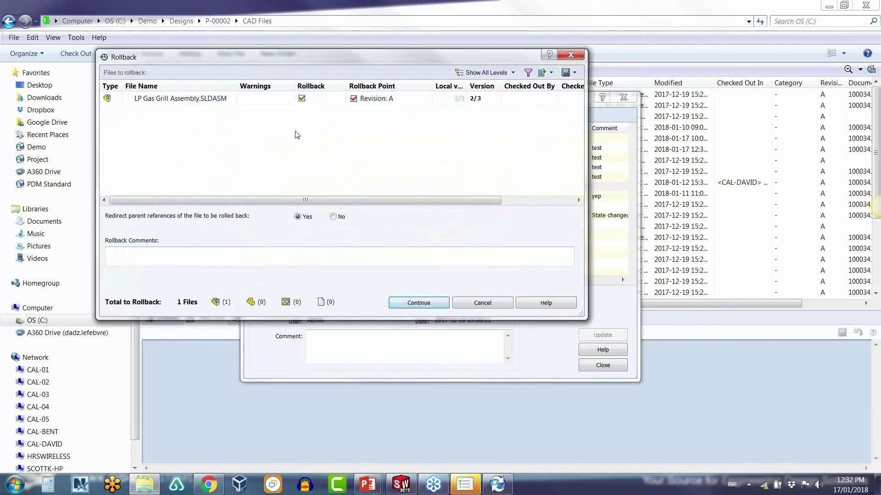
pyautogui.click(476, 304)
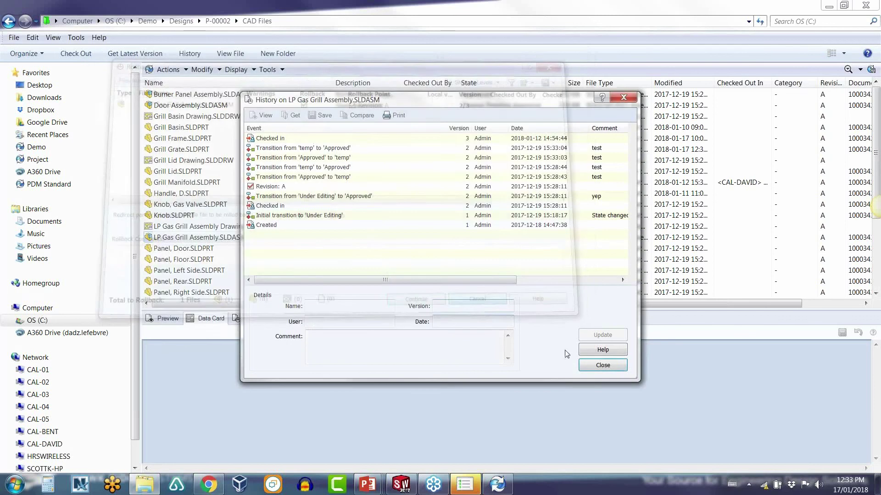
pyautogui.click(595, 366)
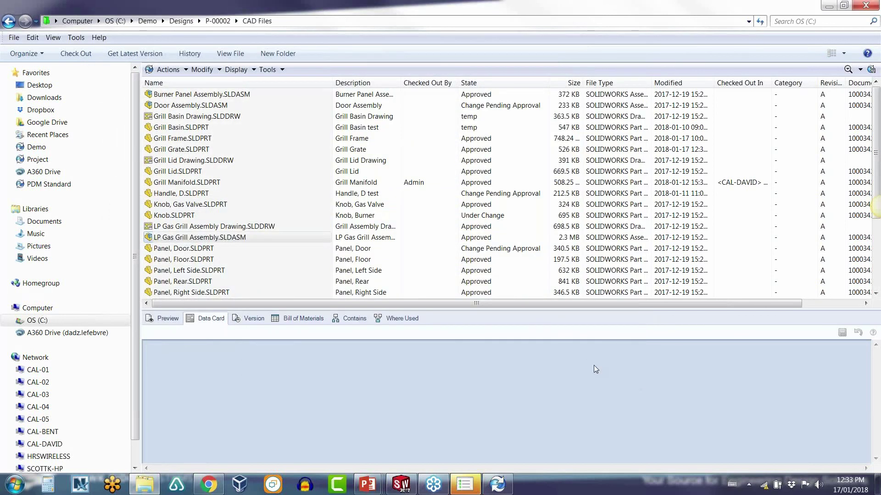
# Step: Return to the slide show and advance to the Compatibility Changes slide
pyautogui.moveTo(368, 484)
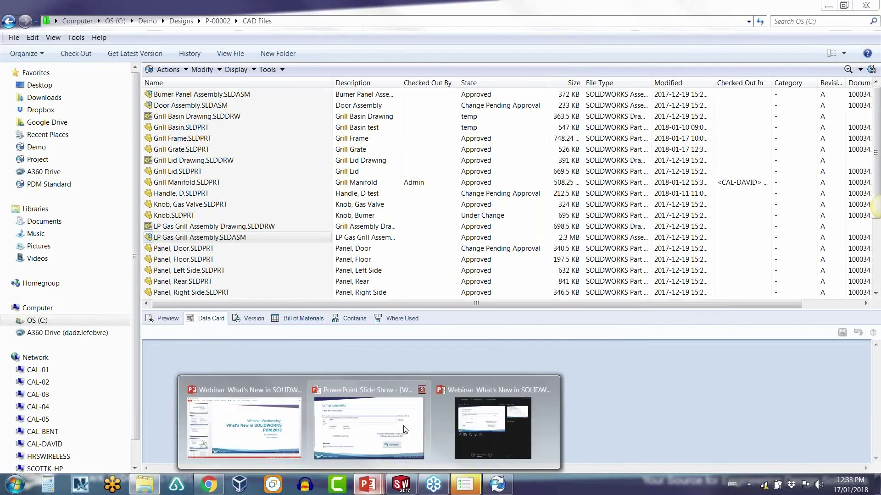
pyautogui.click(406, 430)
pyautogui.press('Right')
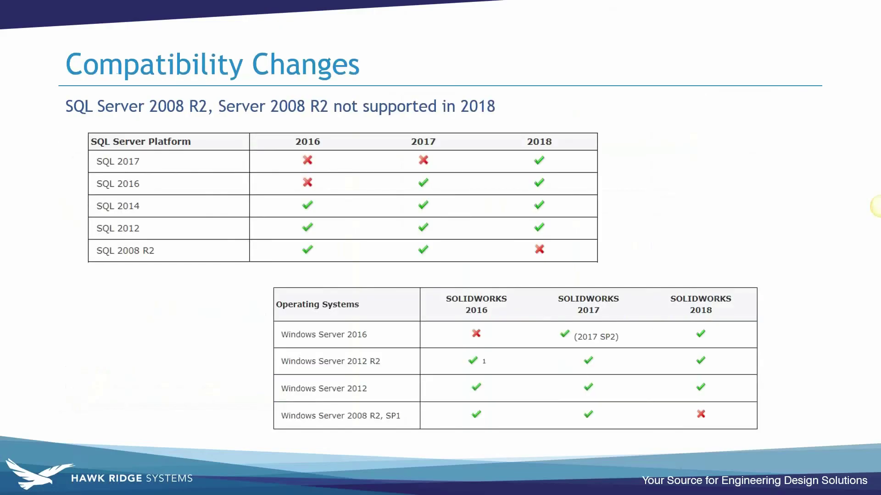